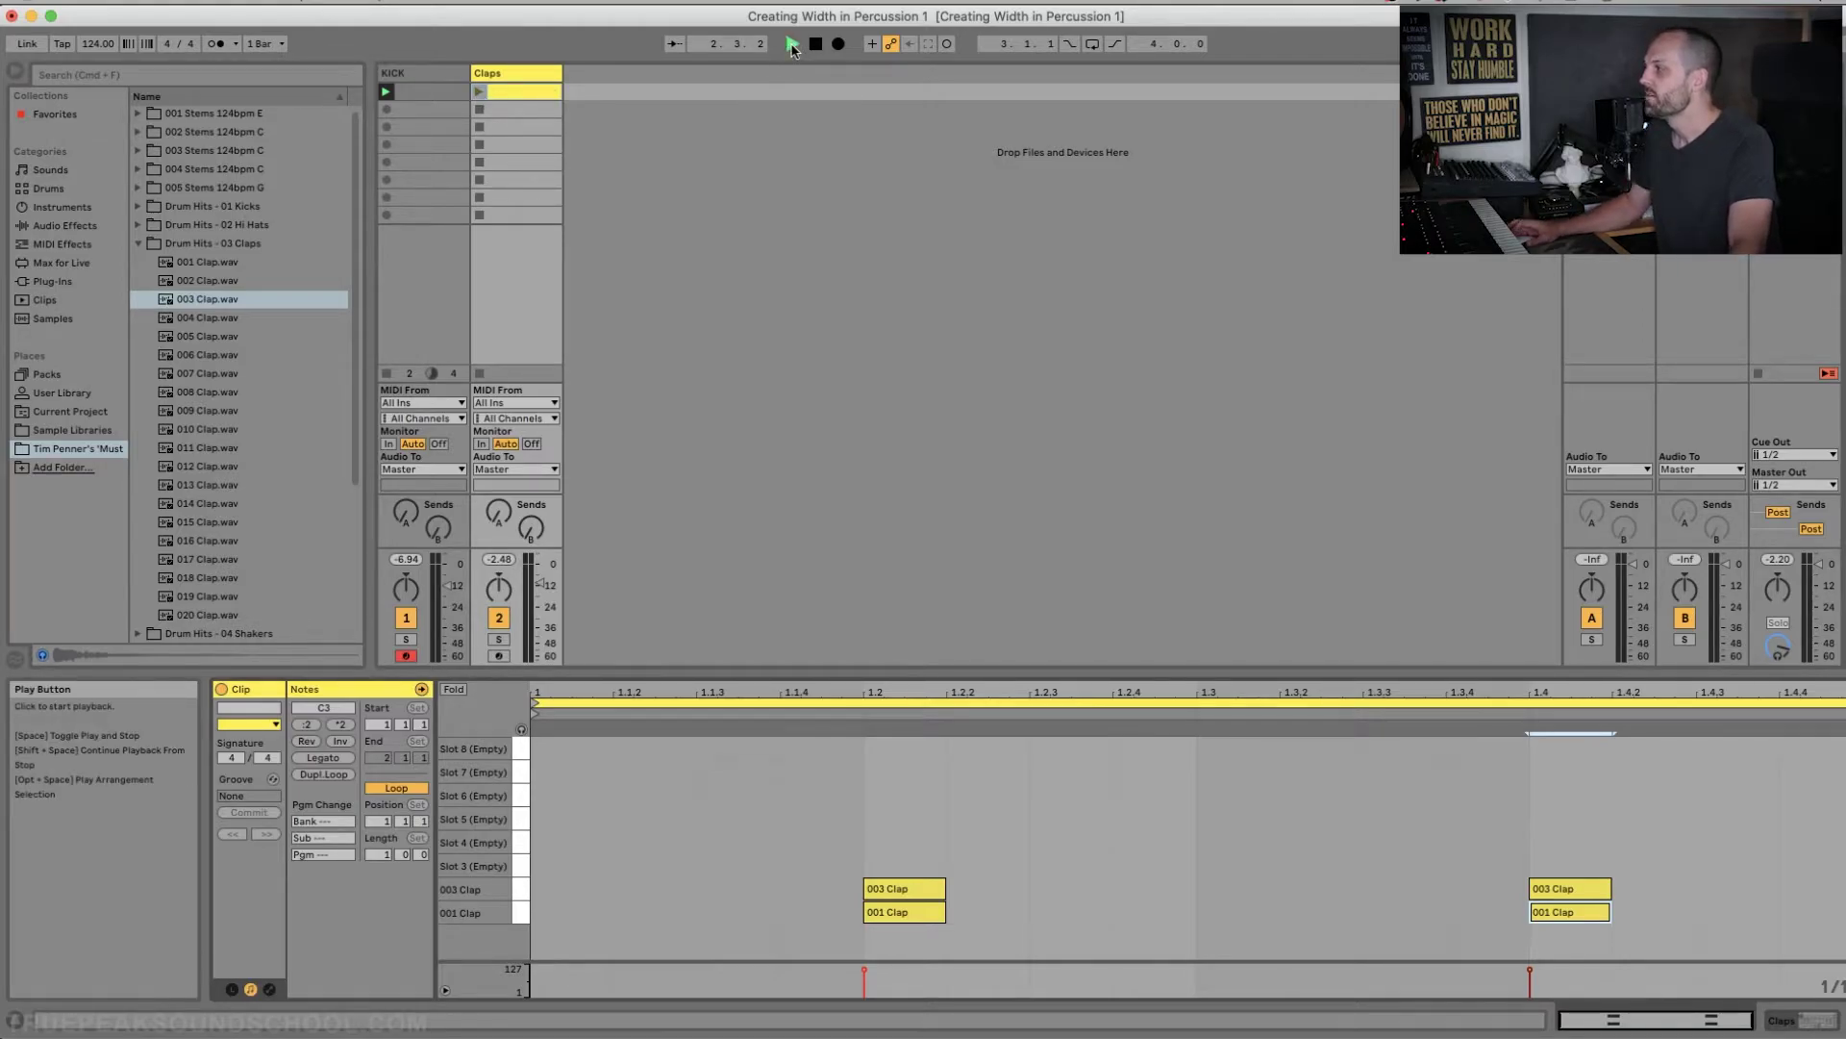
Play the kick together with the Claps clip, and stop playback after listening.
{"action": "left_click", "coordinate": [792, 45]}
{"action": "left_click", "coordinate": [480, 92]}
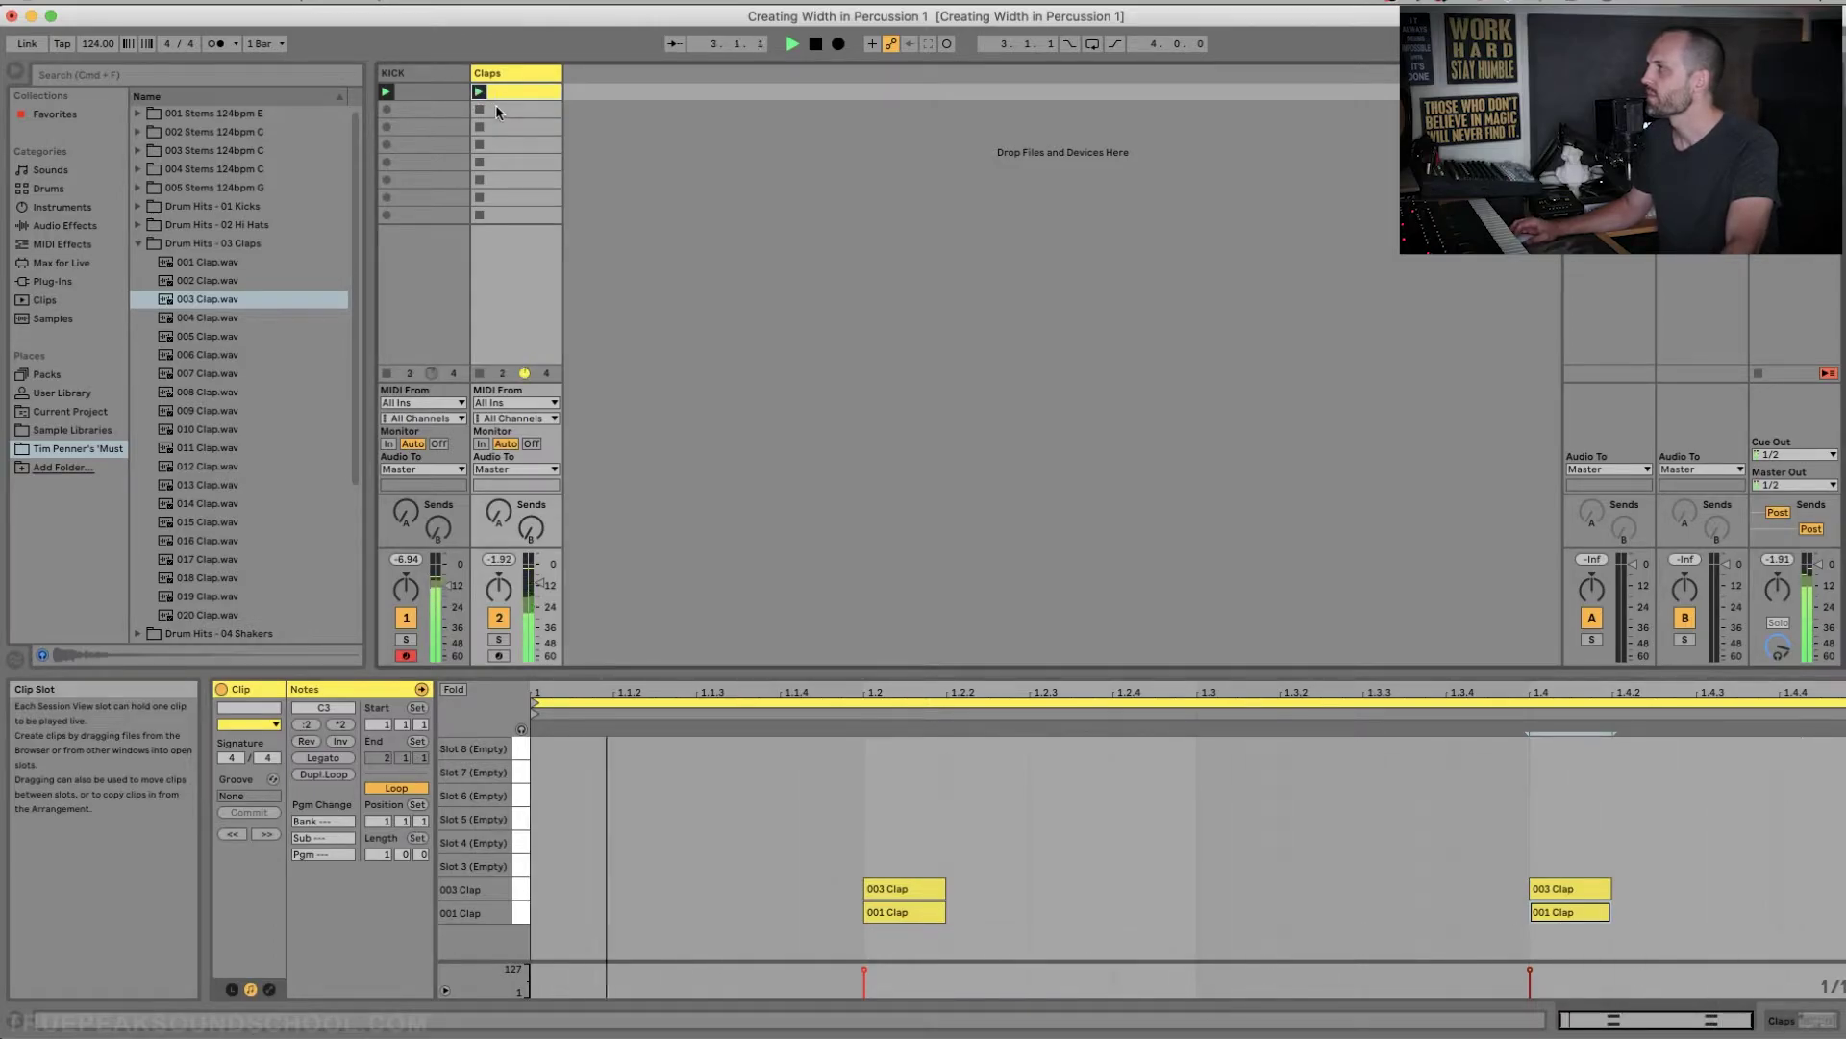
{"action": "left_click", "coordinate": [815, 44]}
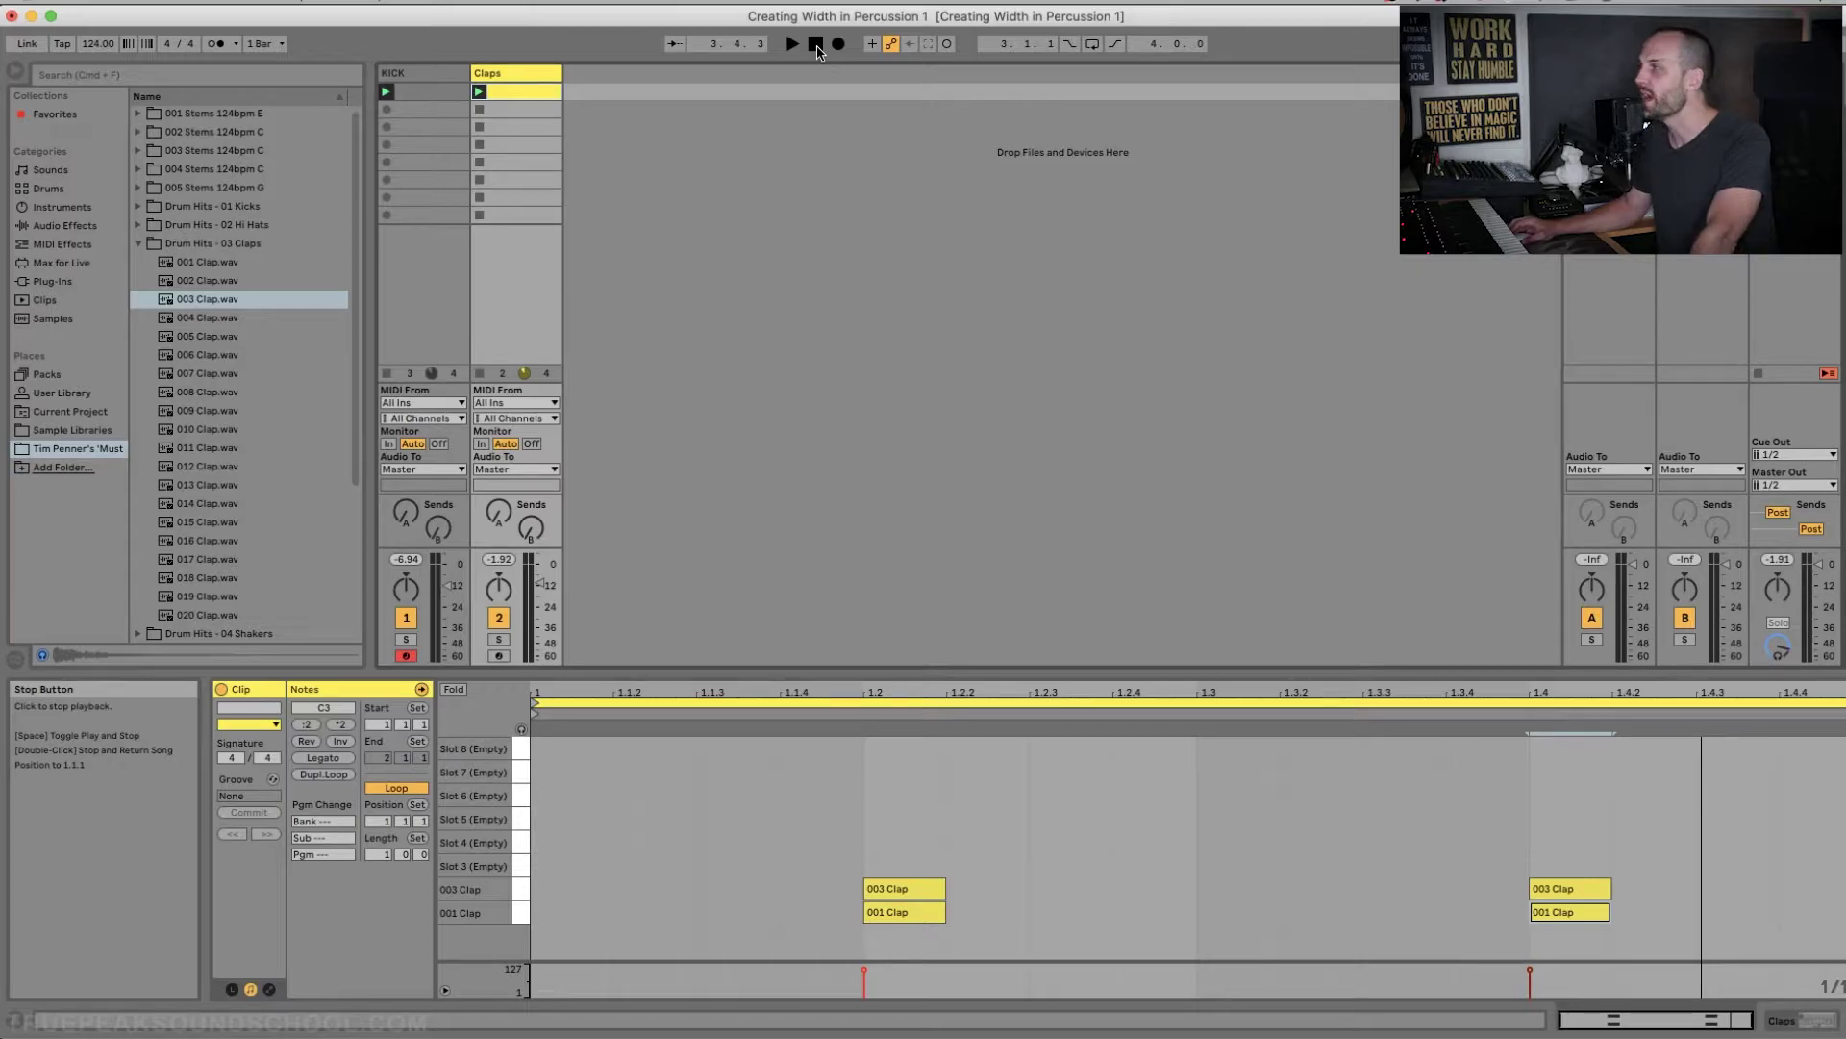
Nudge the 003 Clap note at 1.2 and the 001 Clap note at 1.4 slightly ahead of the grid and audition the pattern.
{"action": "left_click", "coordinate": [534, 72]}
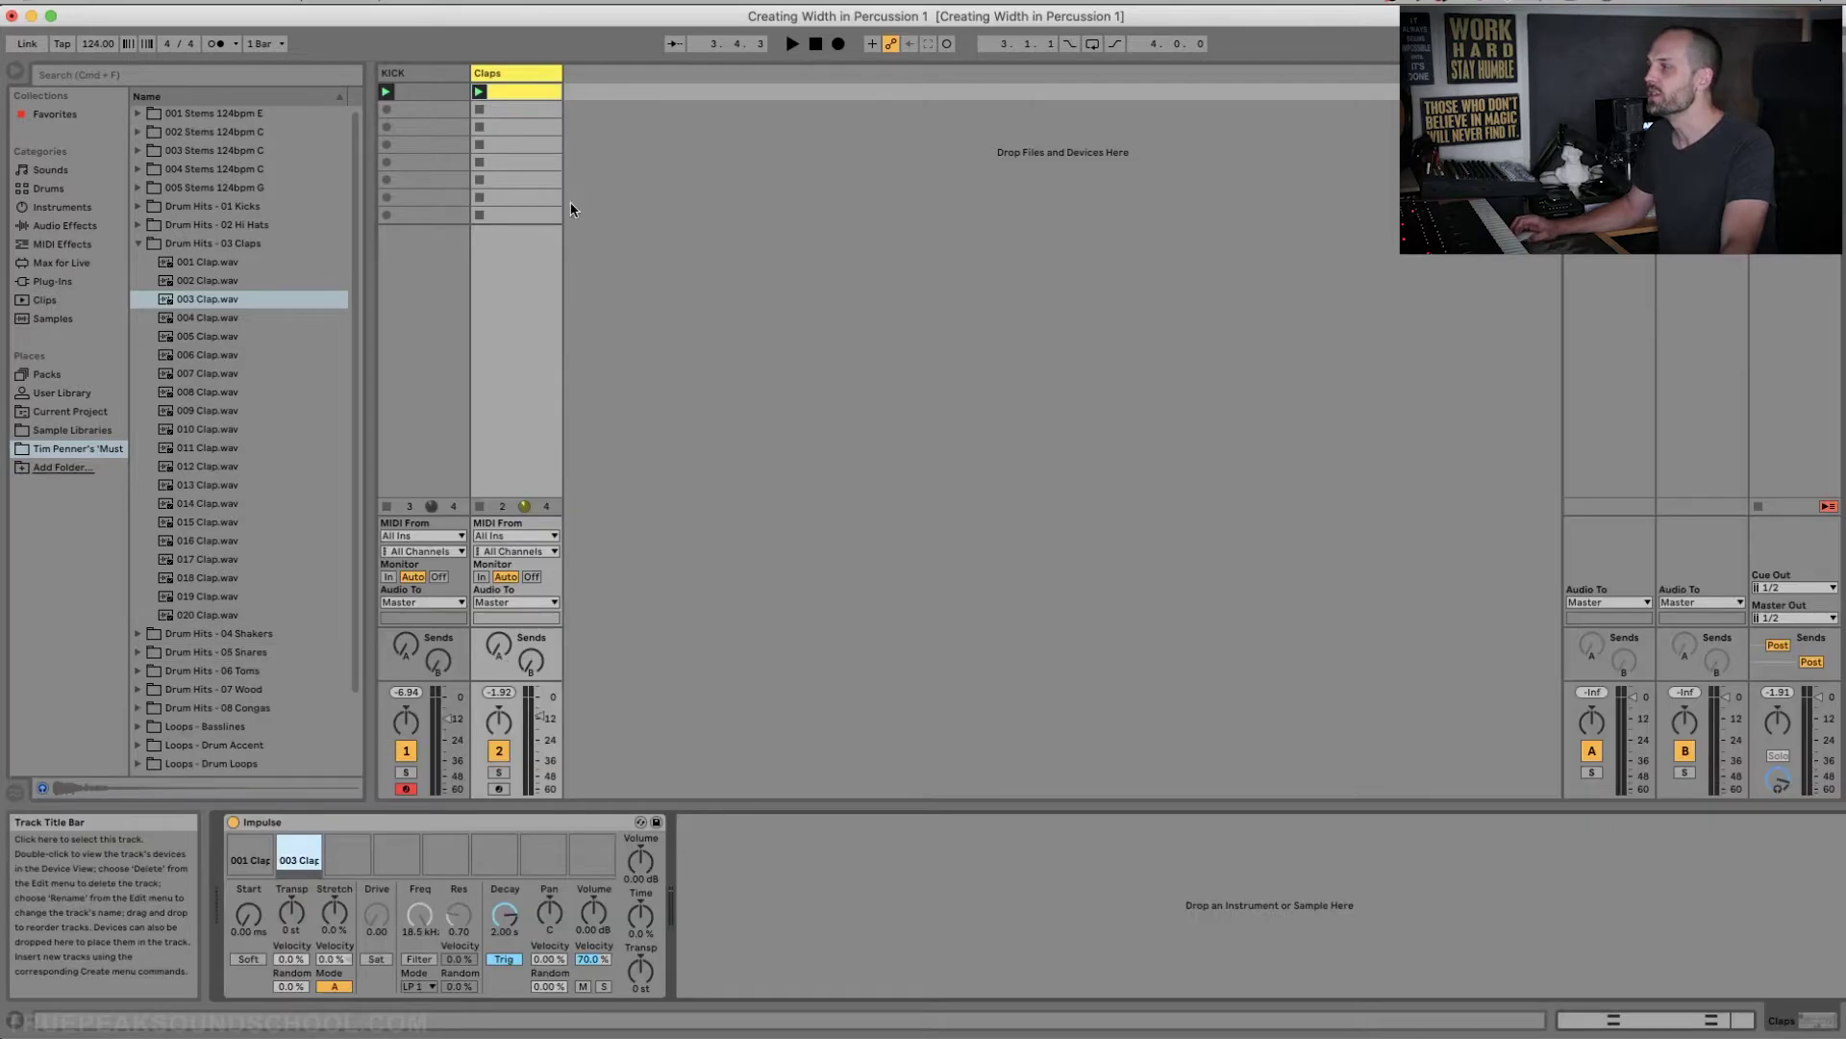
{"action": "left_click", "coordinate": [514, 92]}
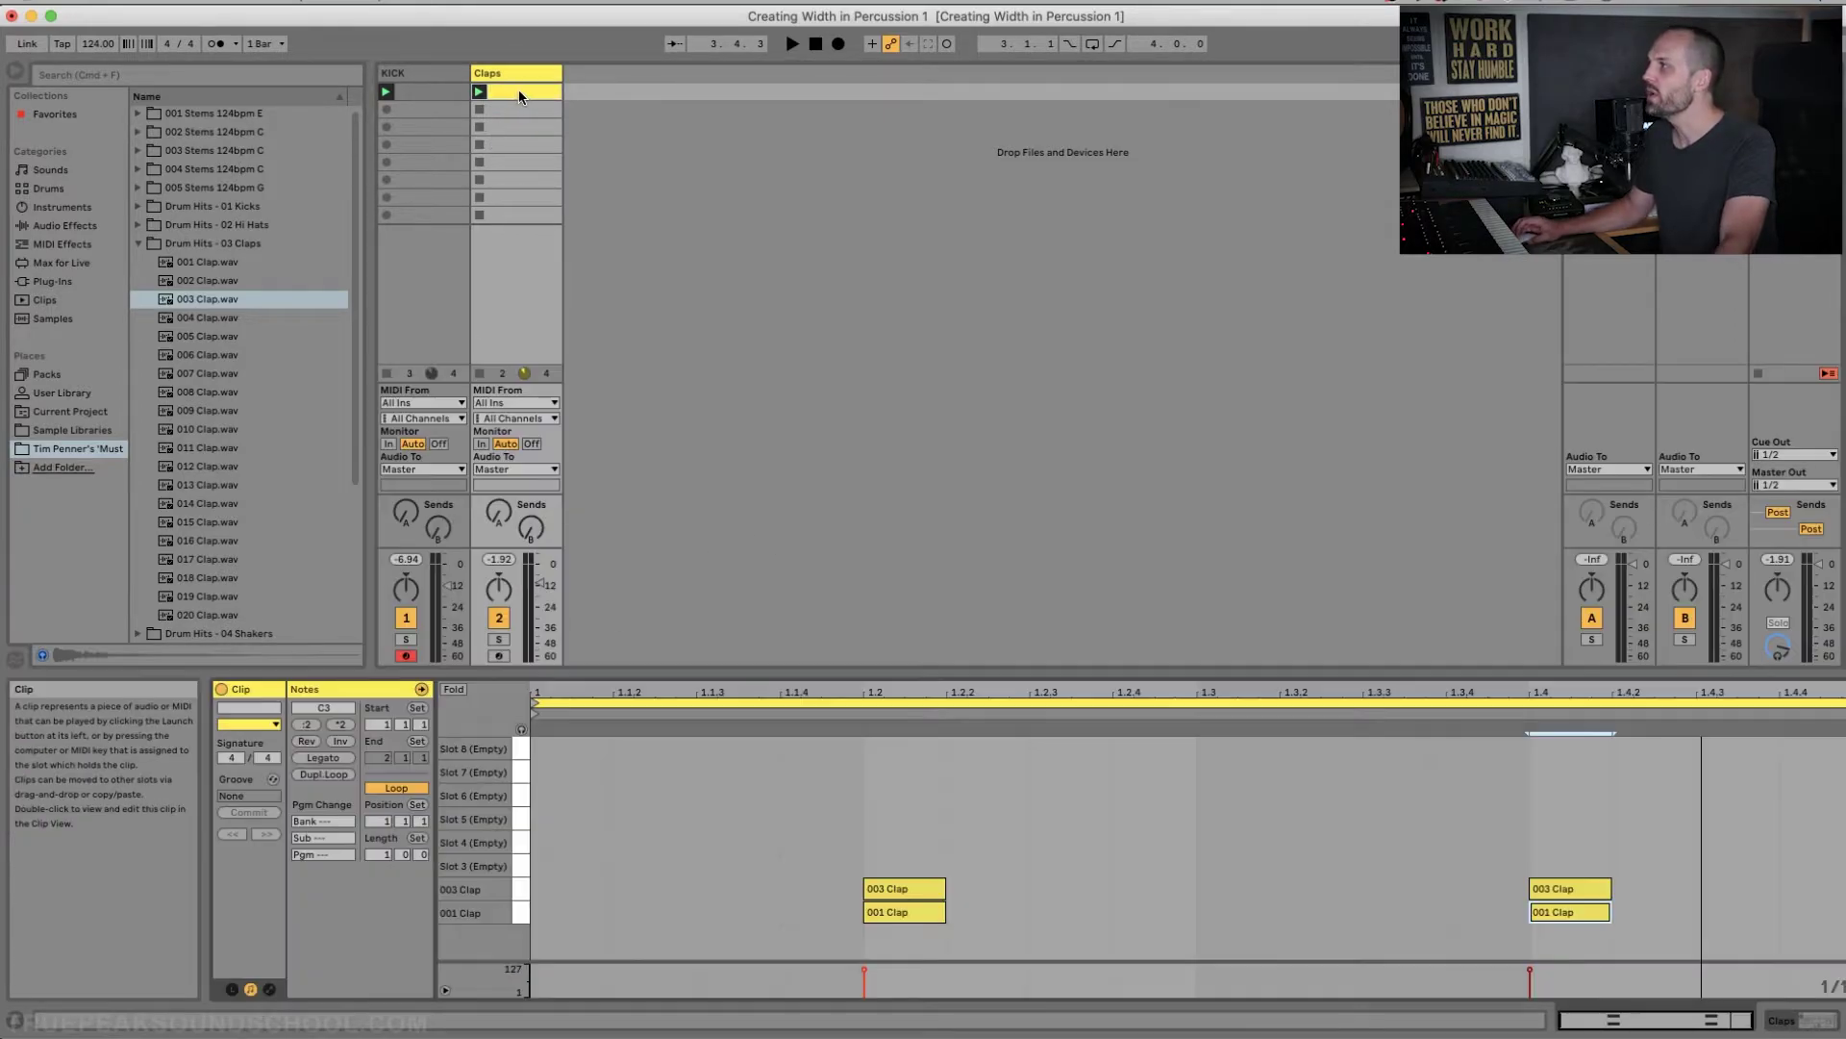
{"action": "left_click", "coordinate": [880, 728]}
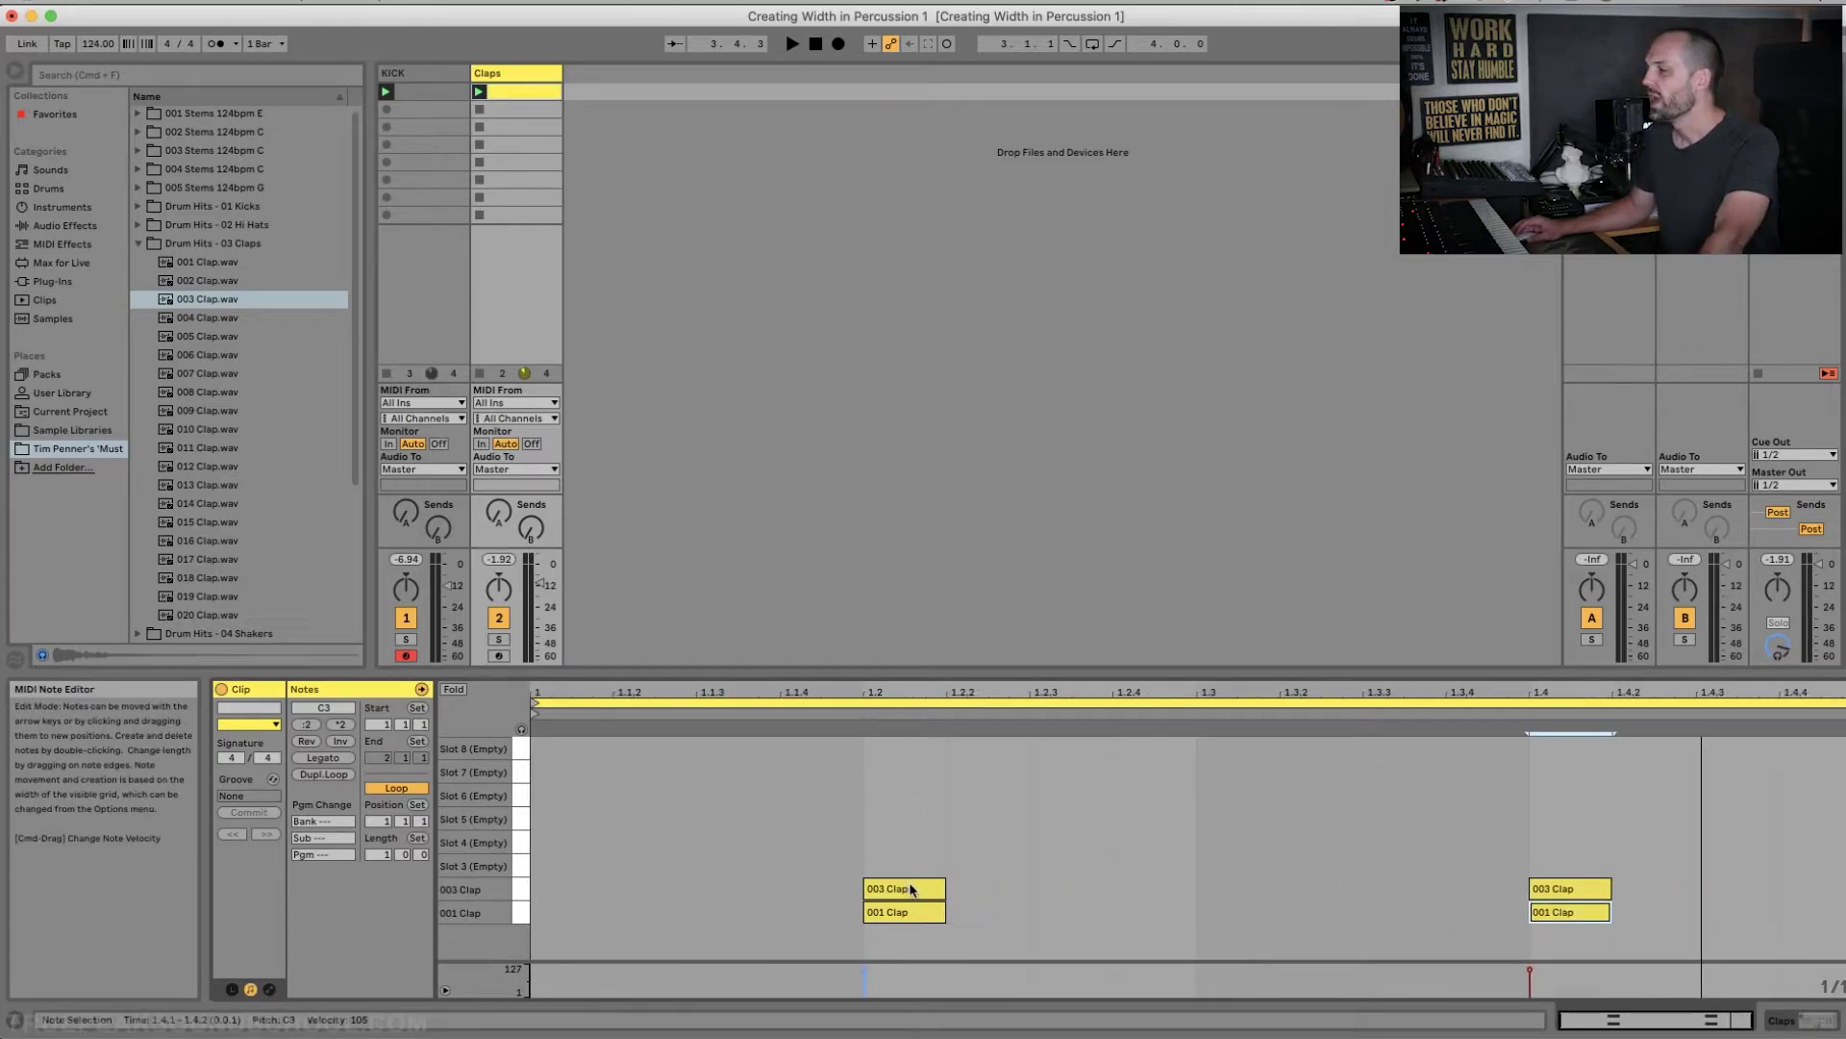
{"action": "left_click_drag", "start_coordinate": [909, 885], "coordinate": [922, 901]}
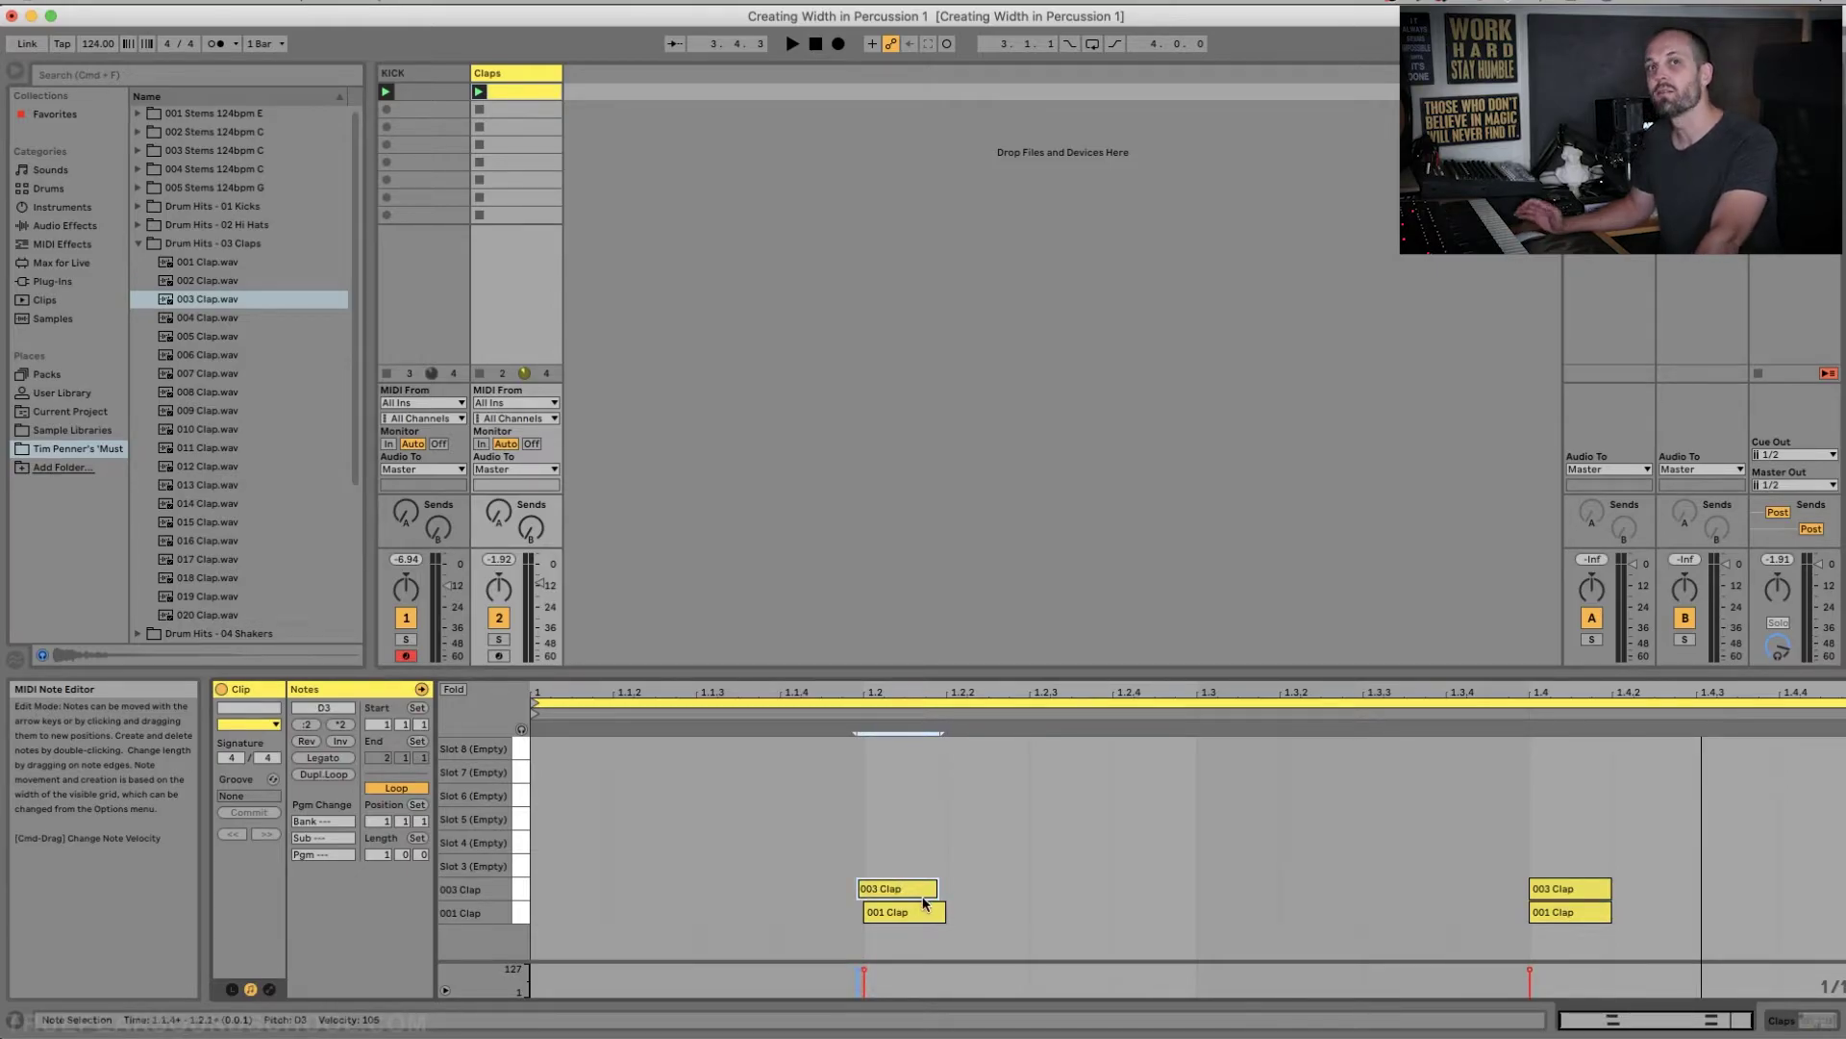
{"action": "left_click_drag", "start_coordinate": [1558, 912], "coordinate": [1547, 912]}
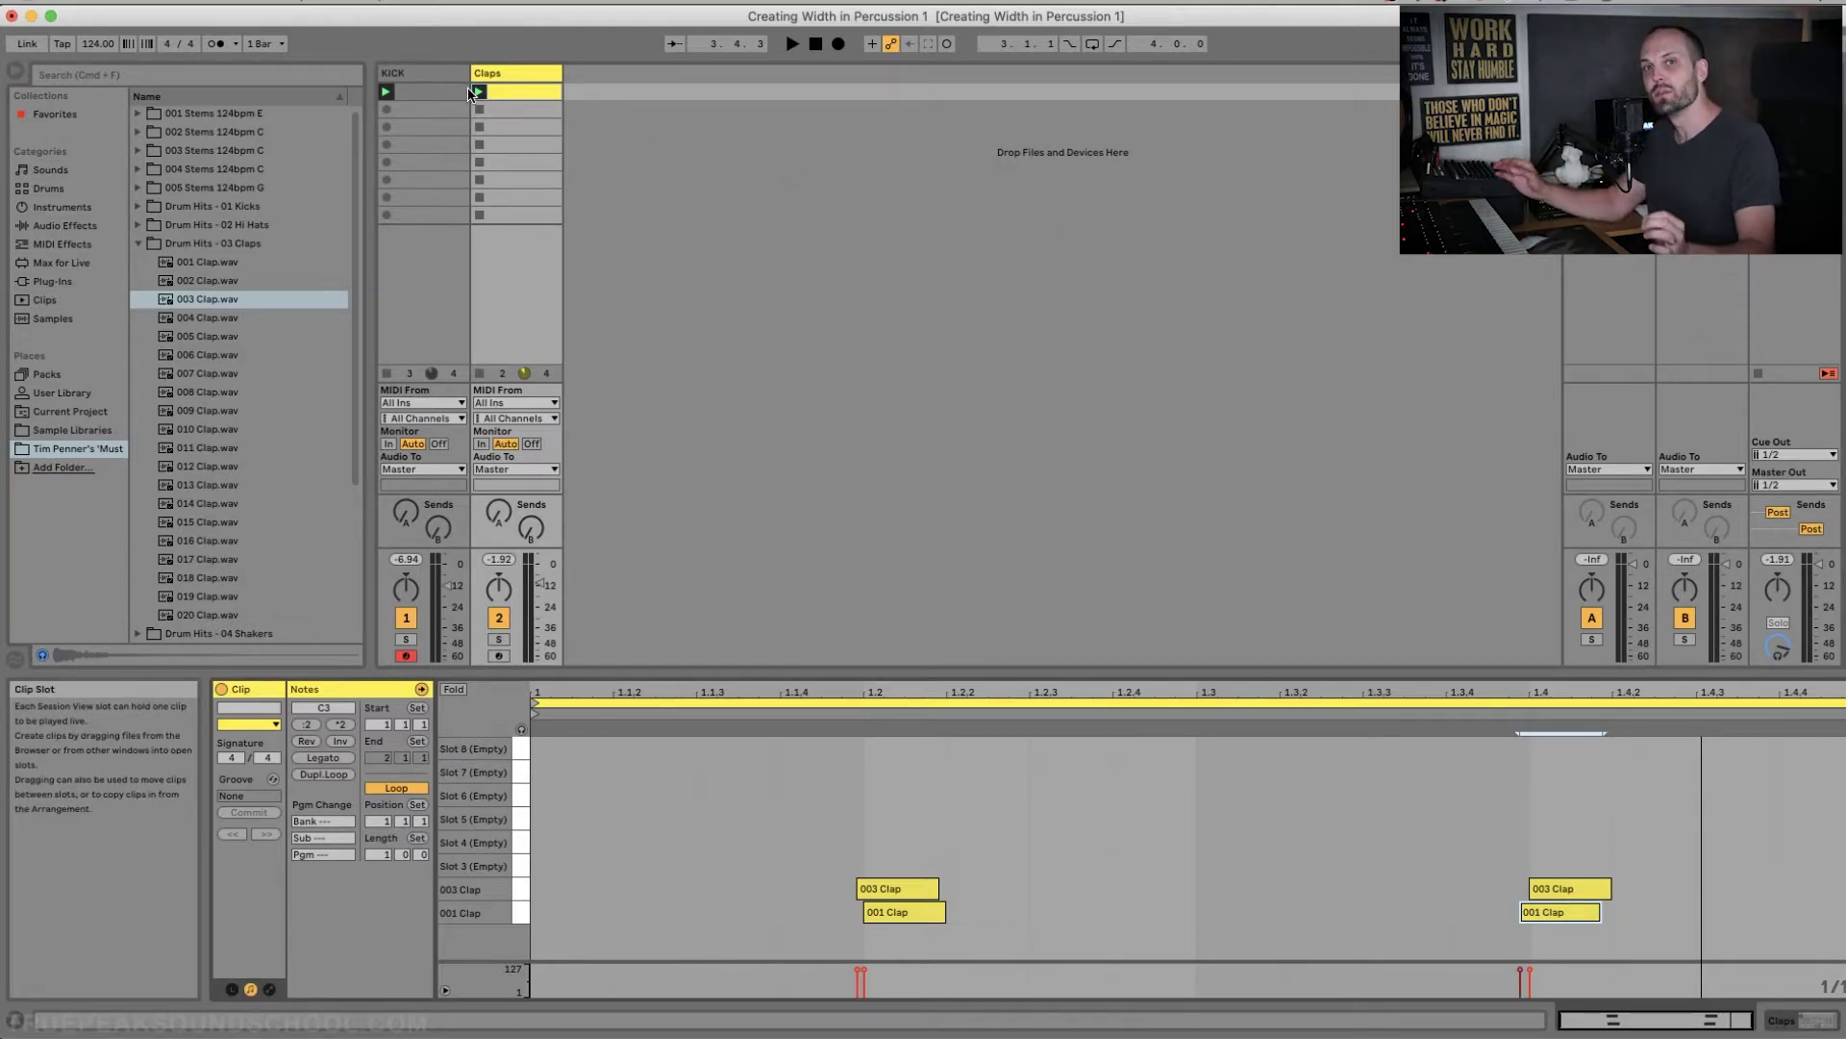
{"action": "left_click", "coordinate": [792, 44]}
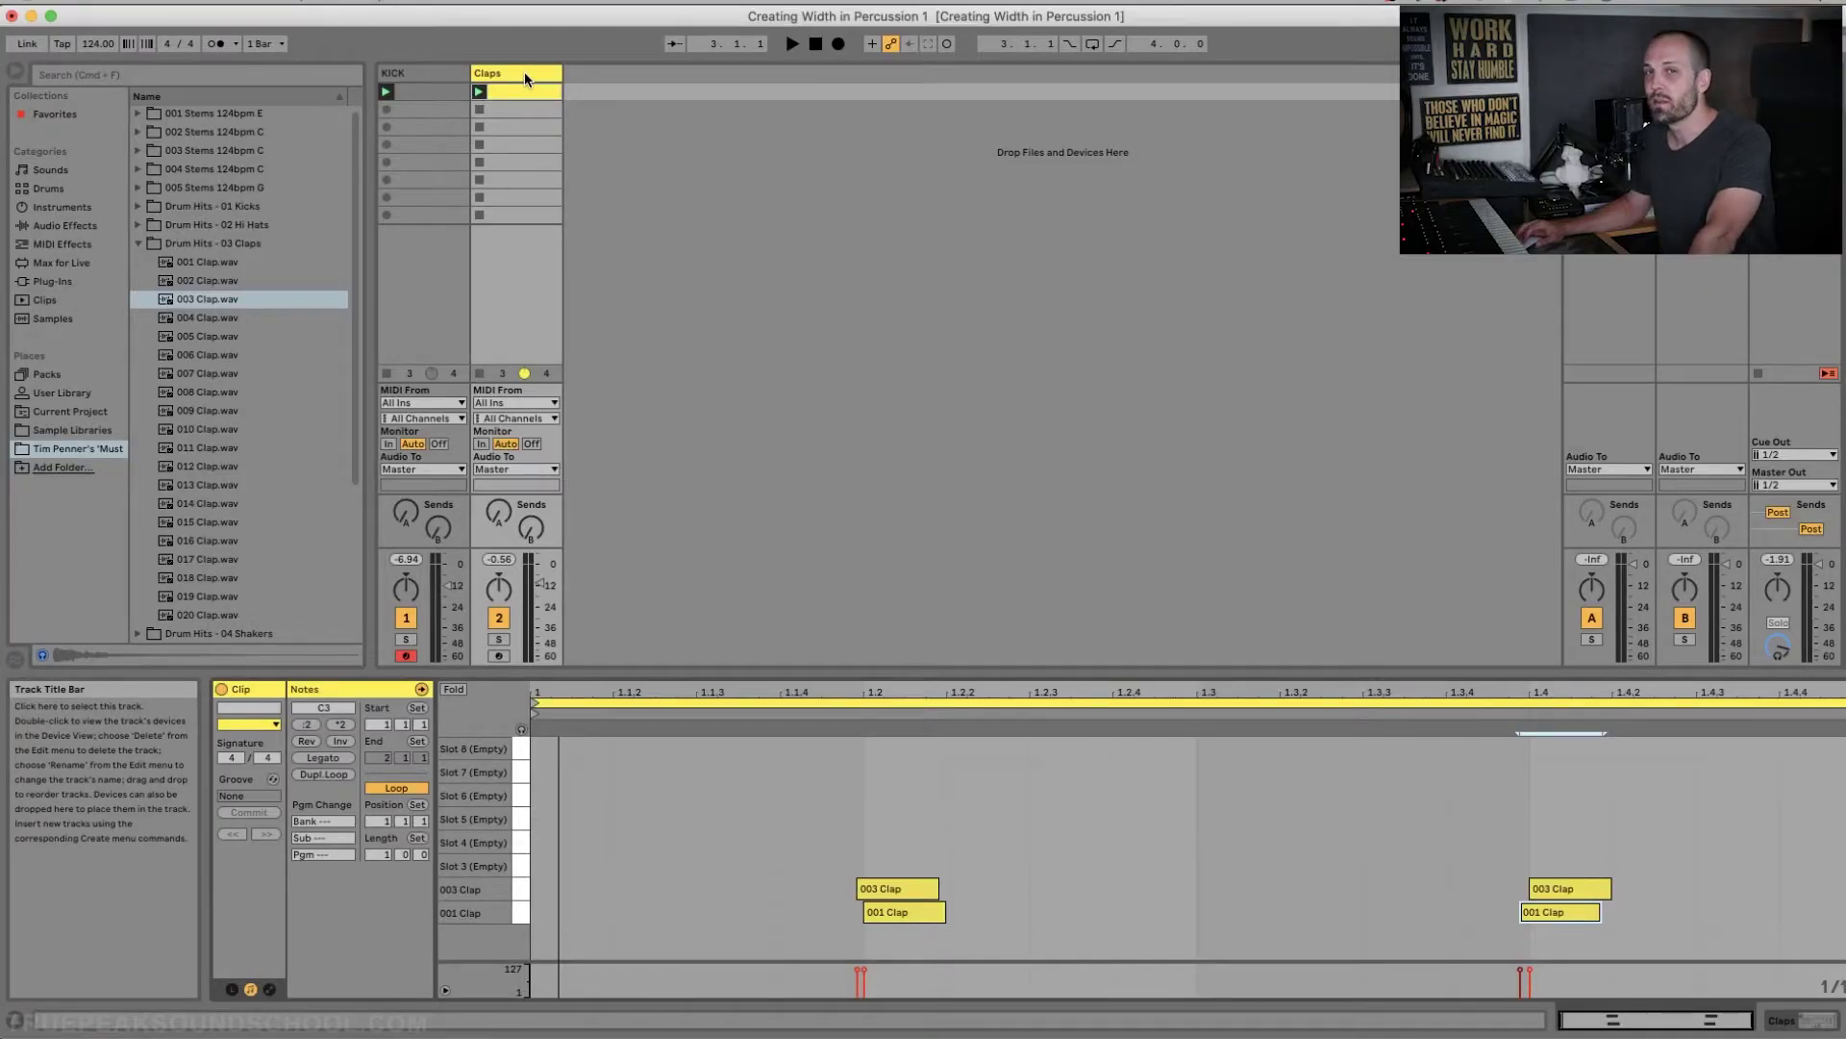
In the Claps track's Impulse, pan 001 Clap left with a 44.4 ms start, pan 003 Clap right, and audition the result.
{"action": "double_click", "coordinate": [523, 71]}
{"action": "left_click", "coordinate": [523, 72]}
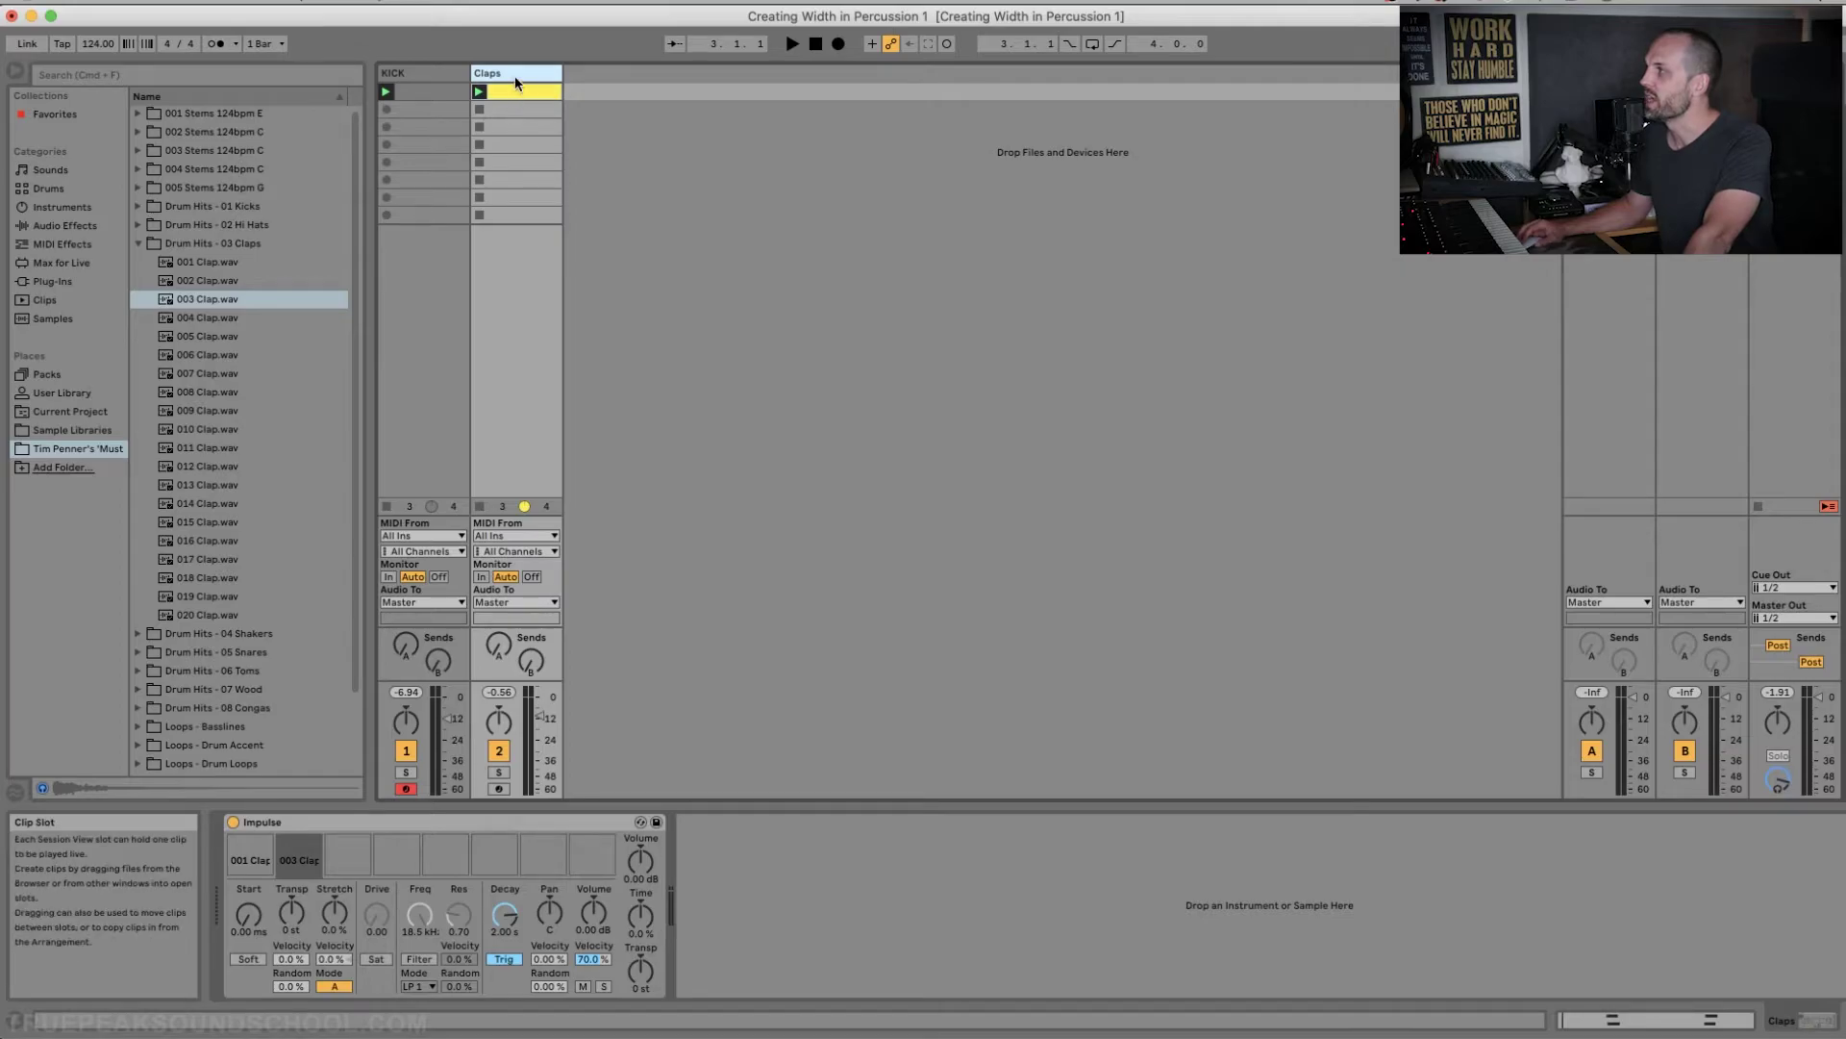
{"action": "left_click", "coordinate": [249, 858]}
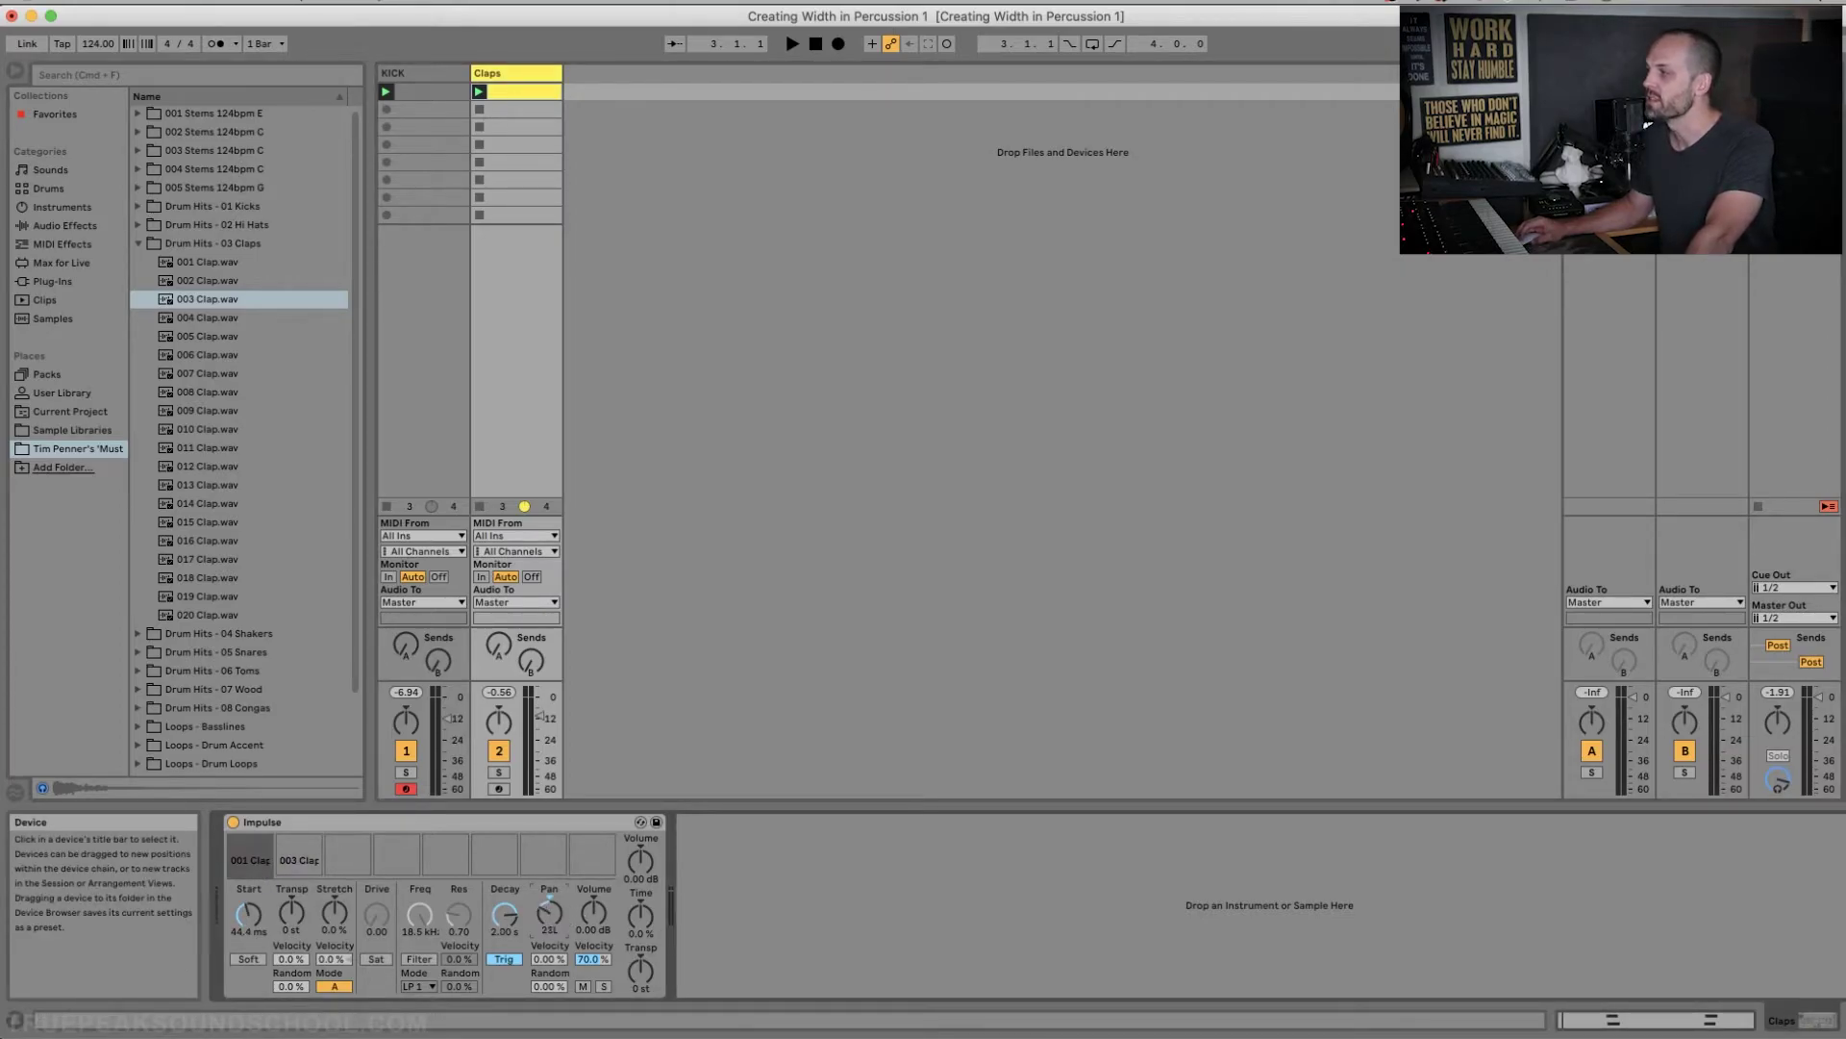
{"action": "left_click", "coordinate": [295, 863]}
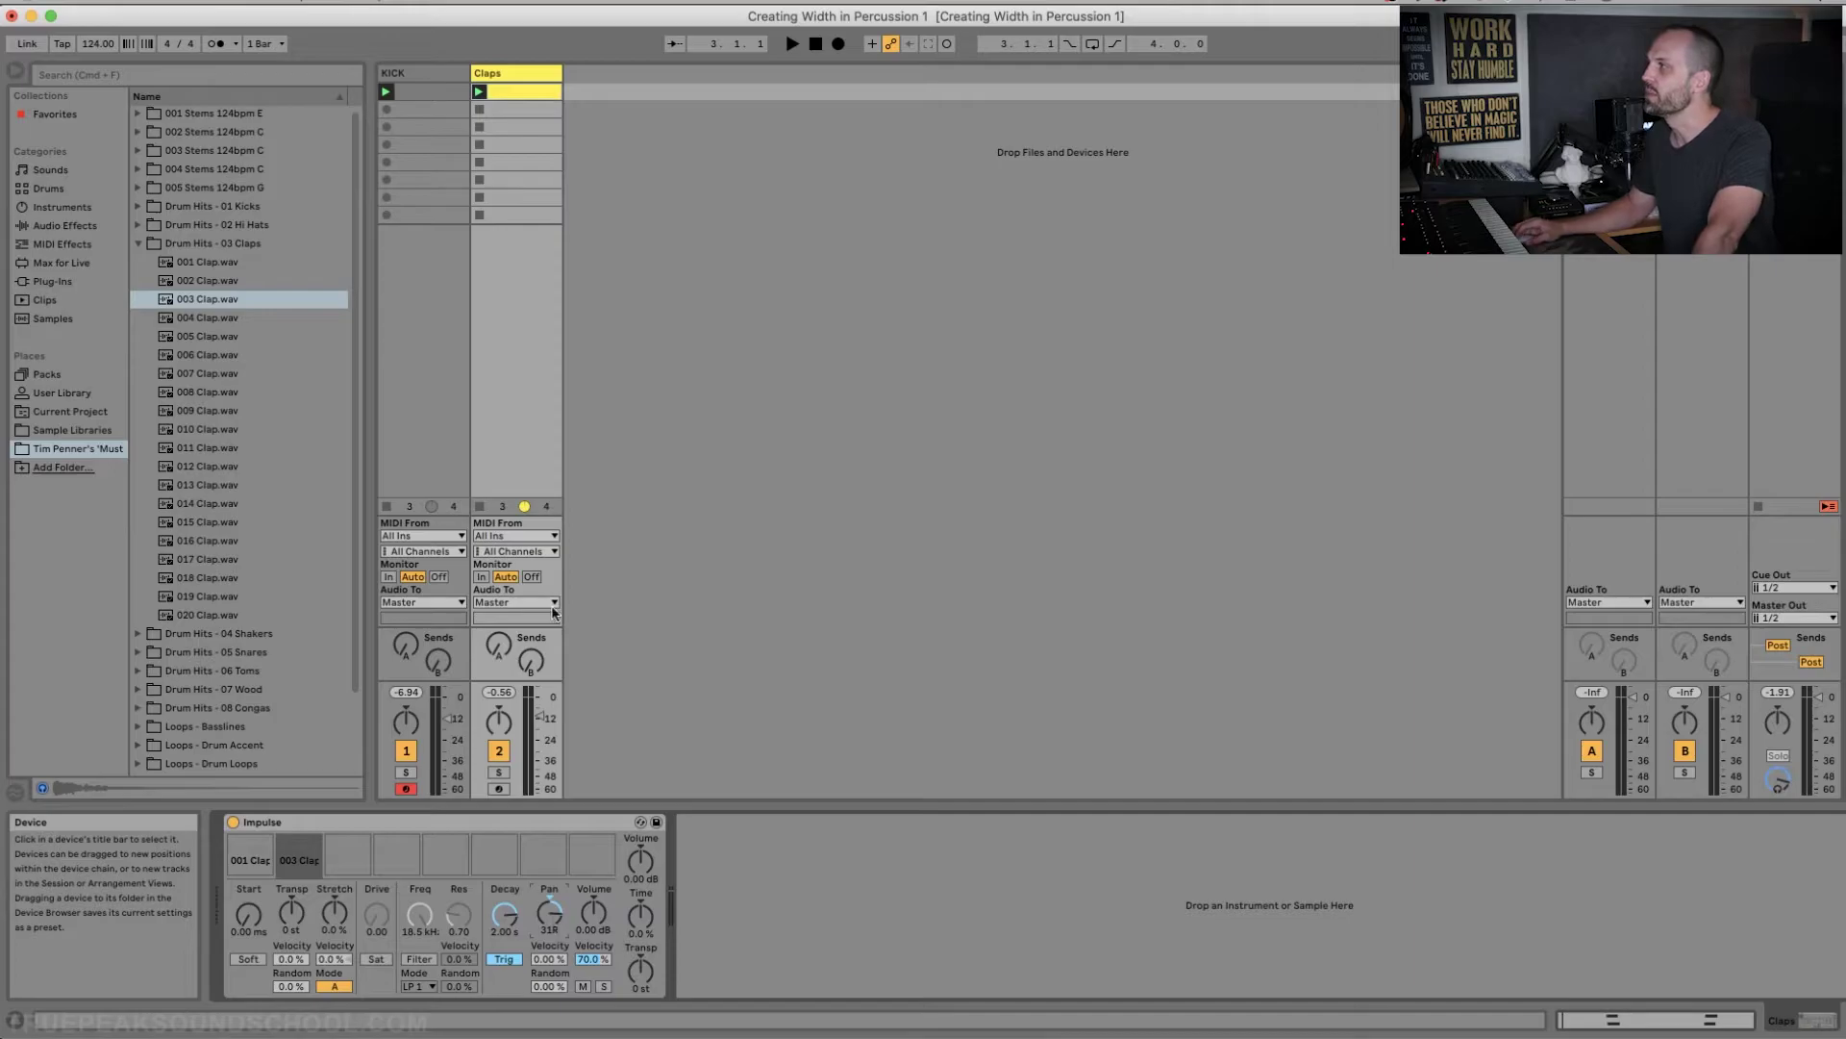
{"action": "left_click", "coordinate": [790, 45]}
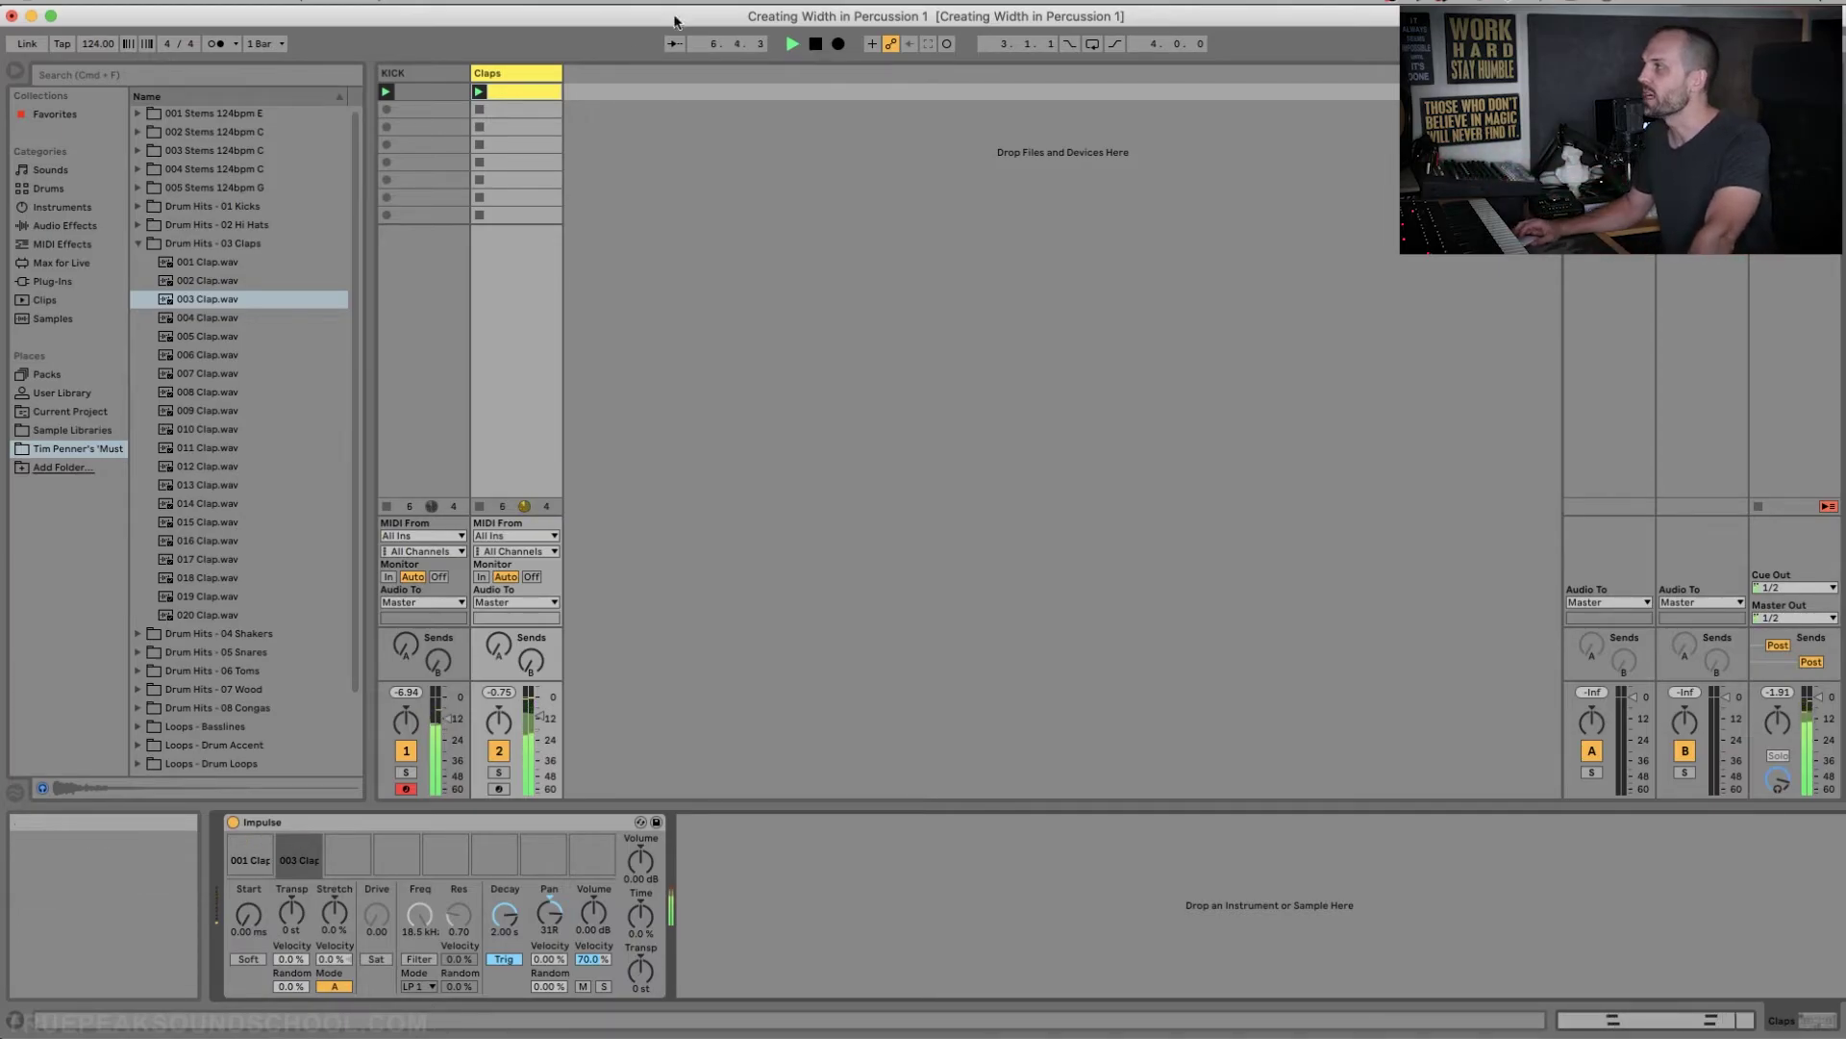
{"action": "left_click", "coordinate": [815, 44]}
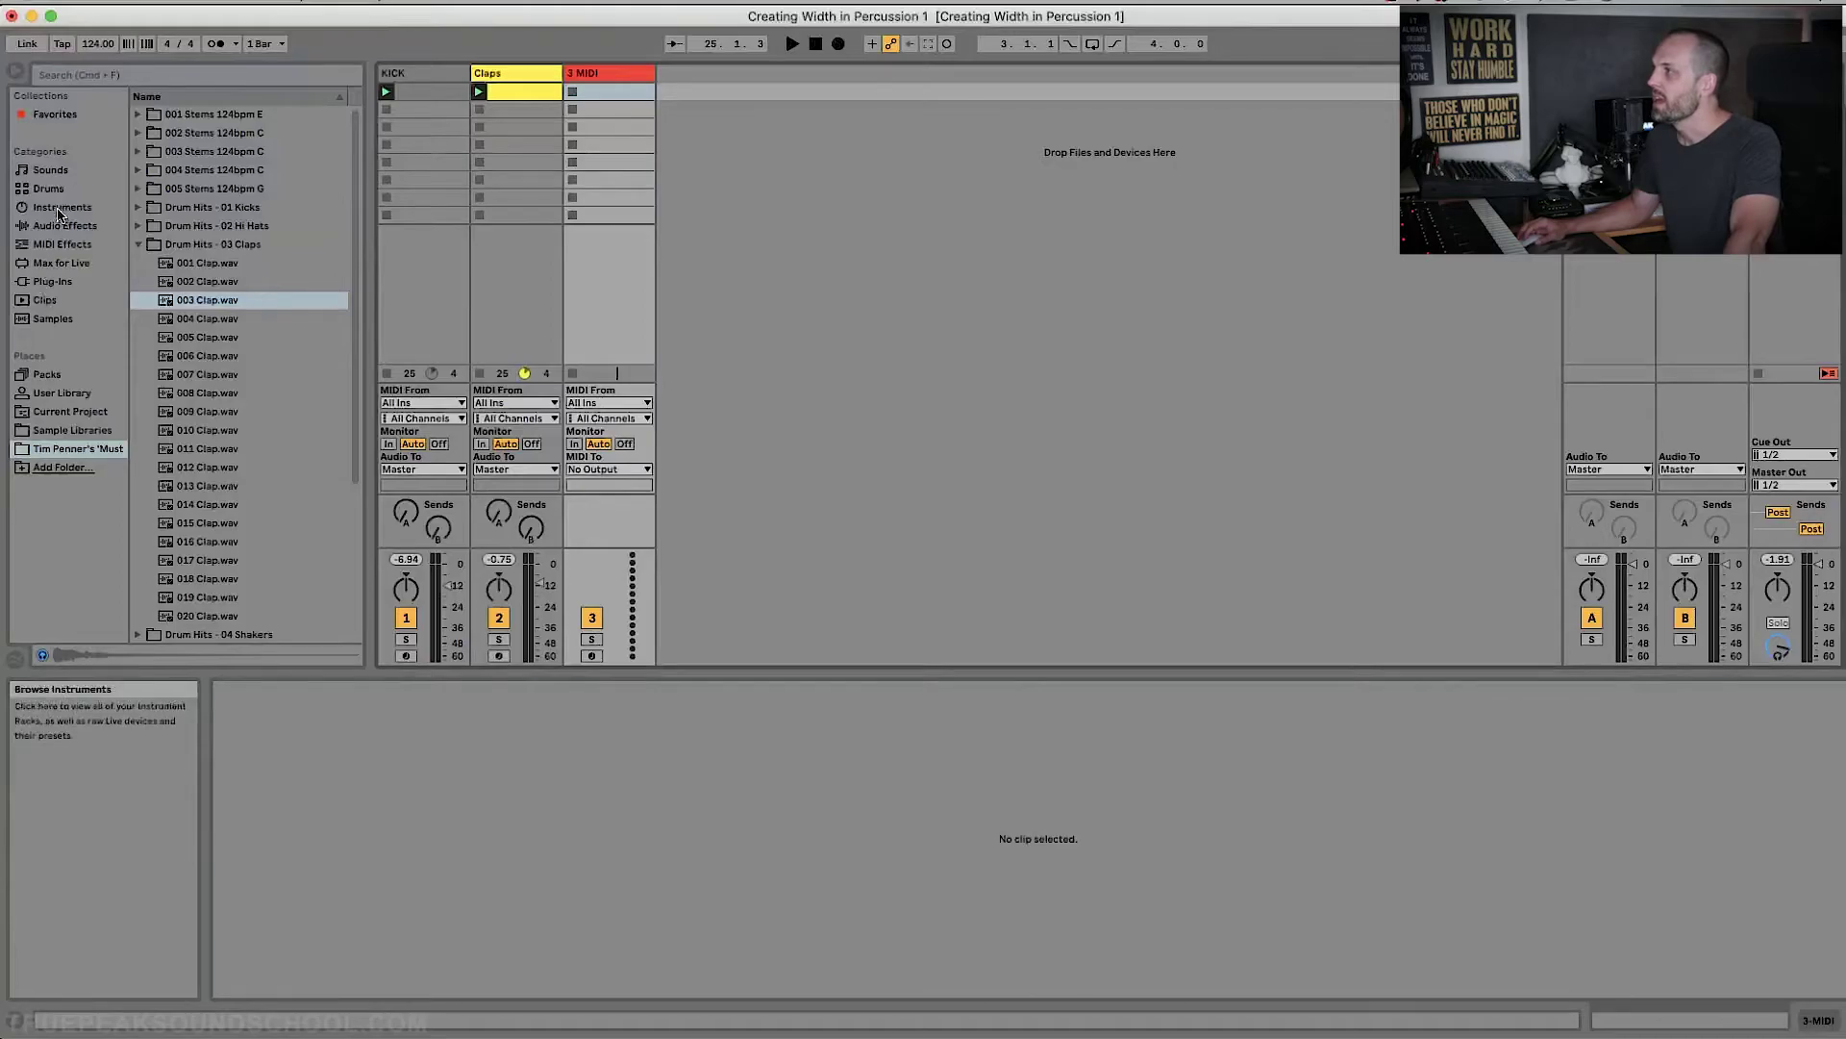
Load the Impulse instrument onto the new third MIDI track and open the Drum Hits - 02 Hi Hats sample folder.
{"action": "left_click", "coordinate": [57, 208]}
{"action": "double_click", "coordinate": [183, 207]}
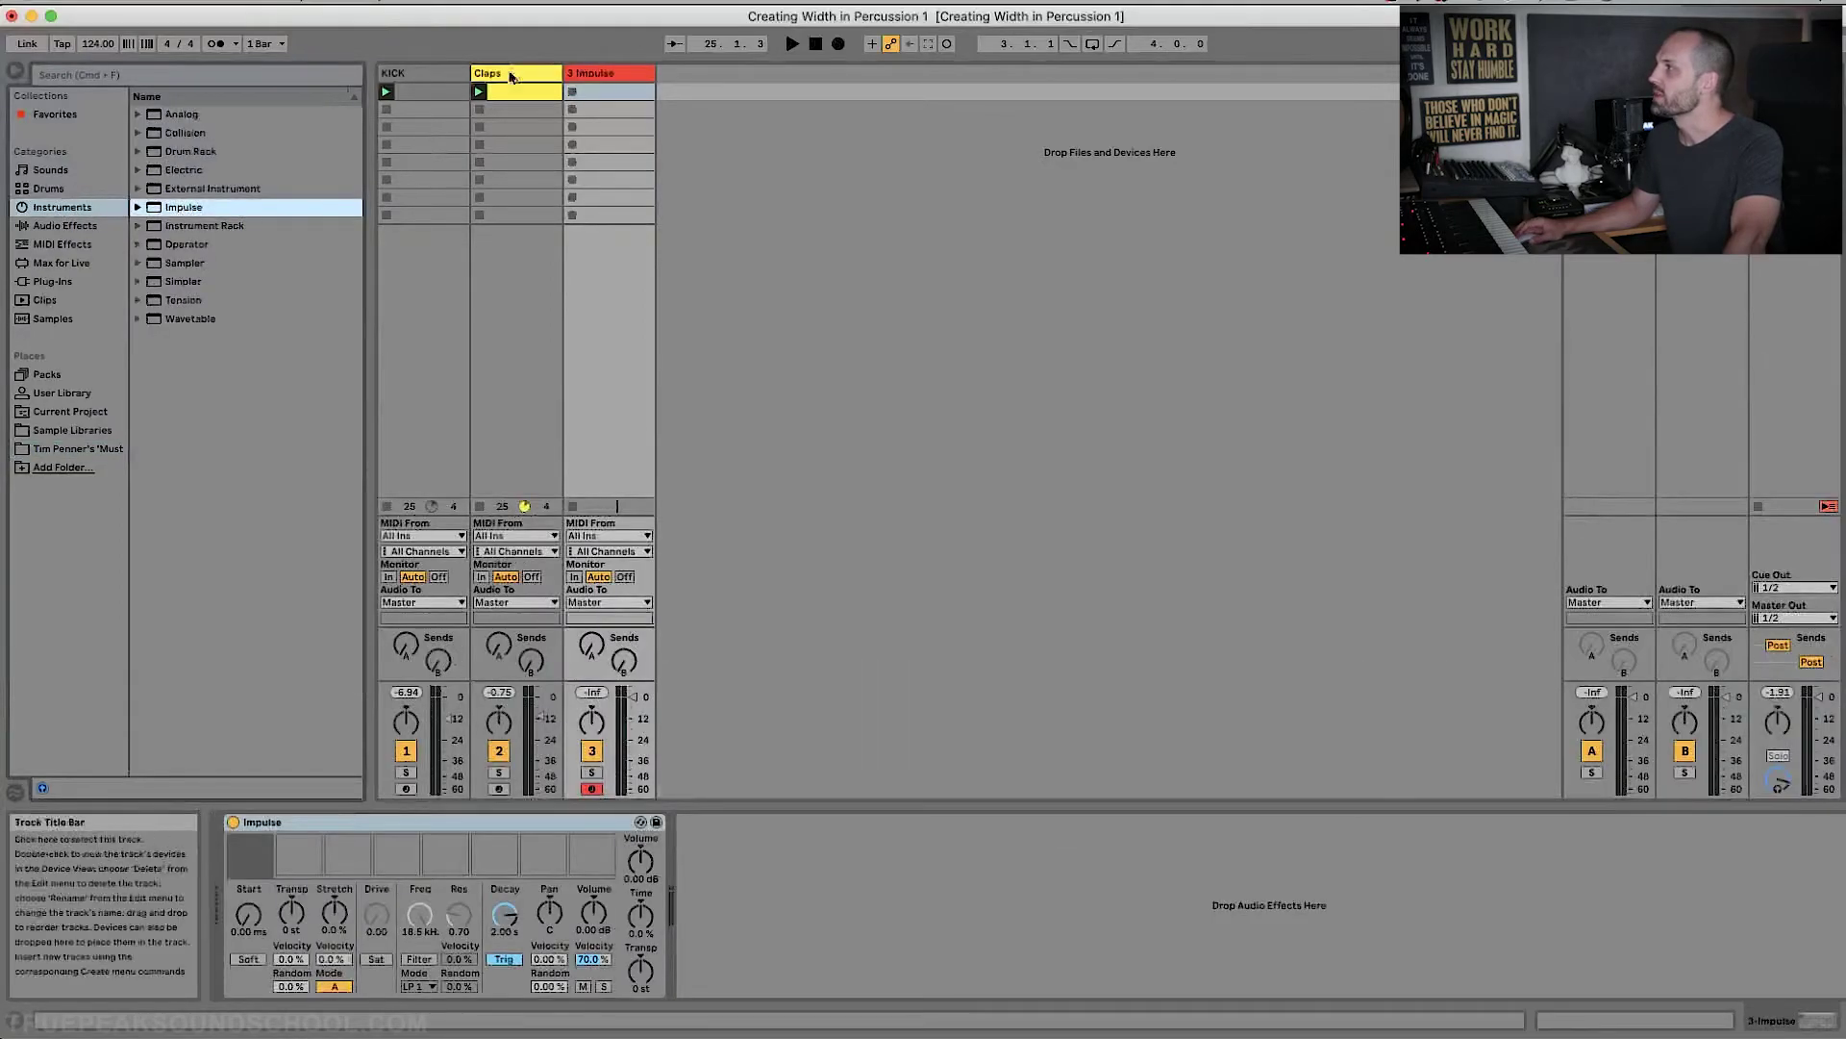
{"action": "left_click", "coordinate": [77, 448]}
{"action": "left_click", "coordinate": [138, 244]}
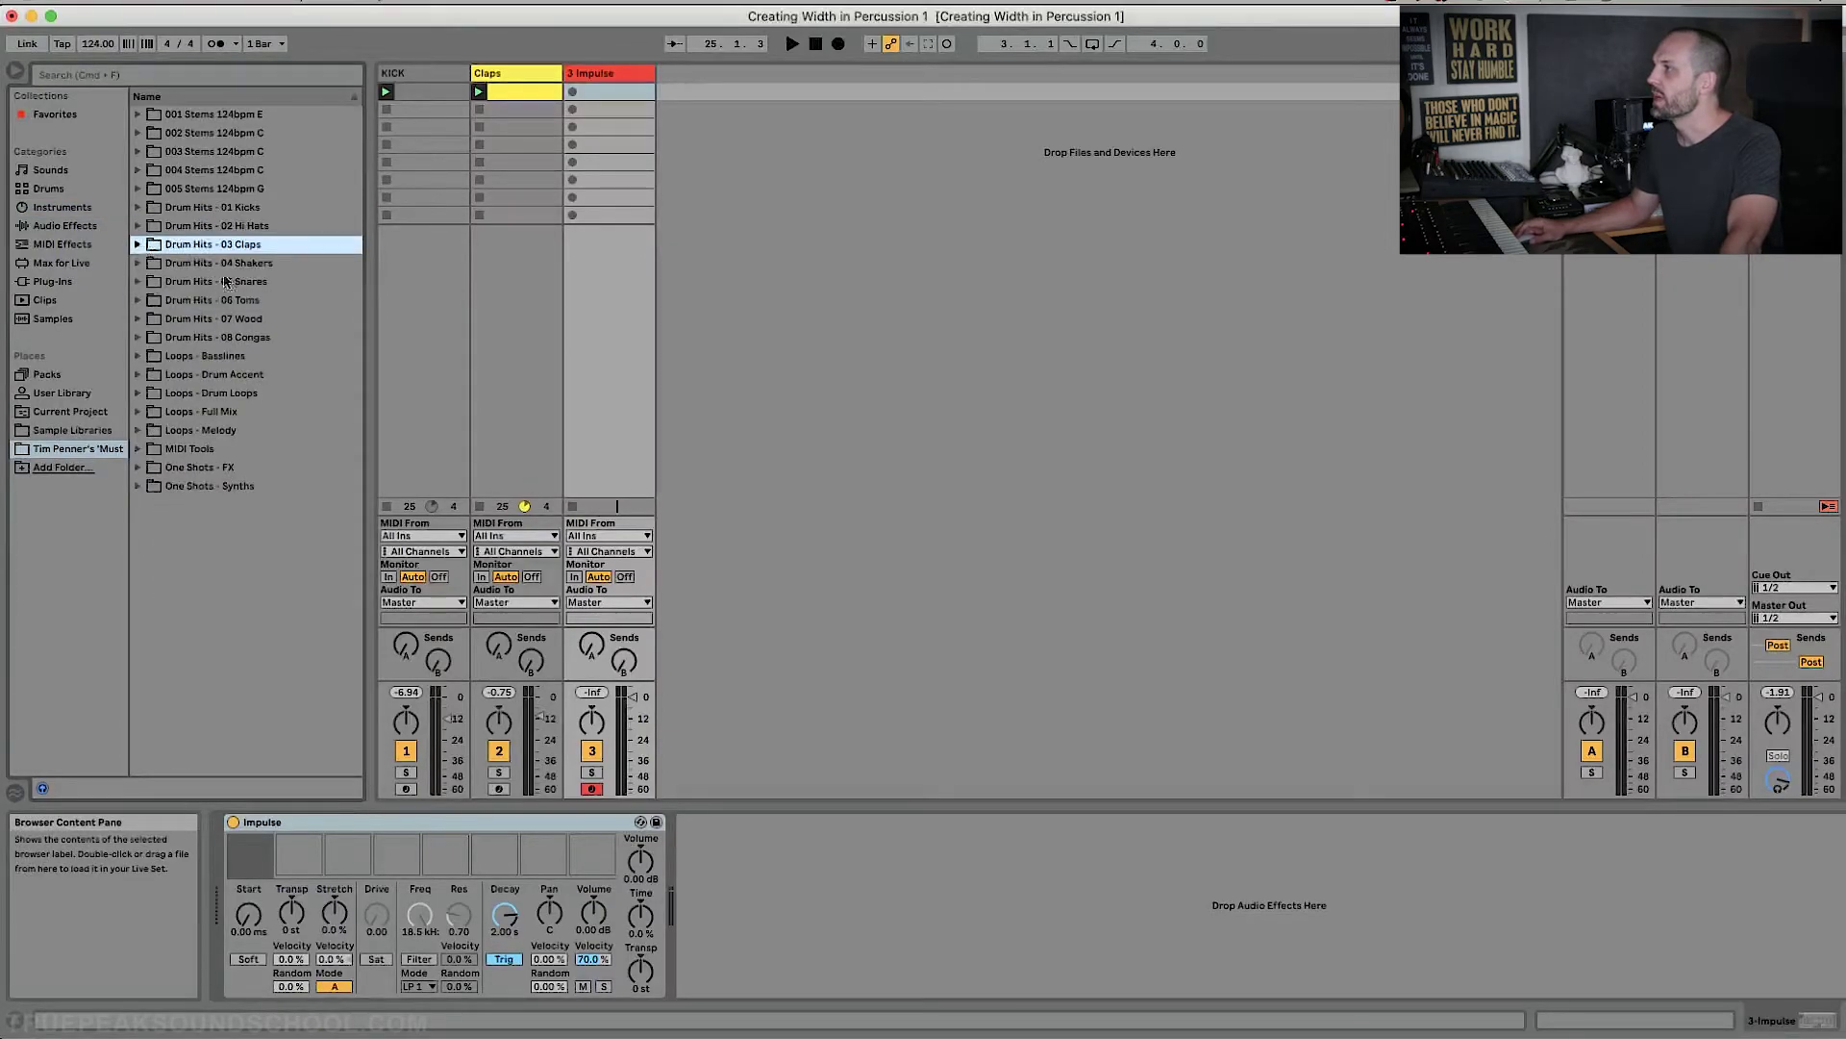
{"action": "left_click", "coordinate": [242, 228]}
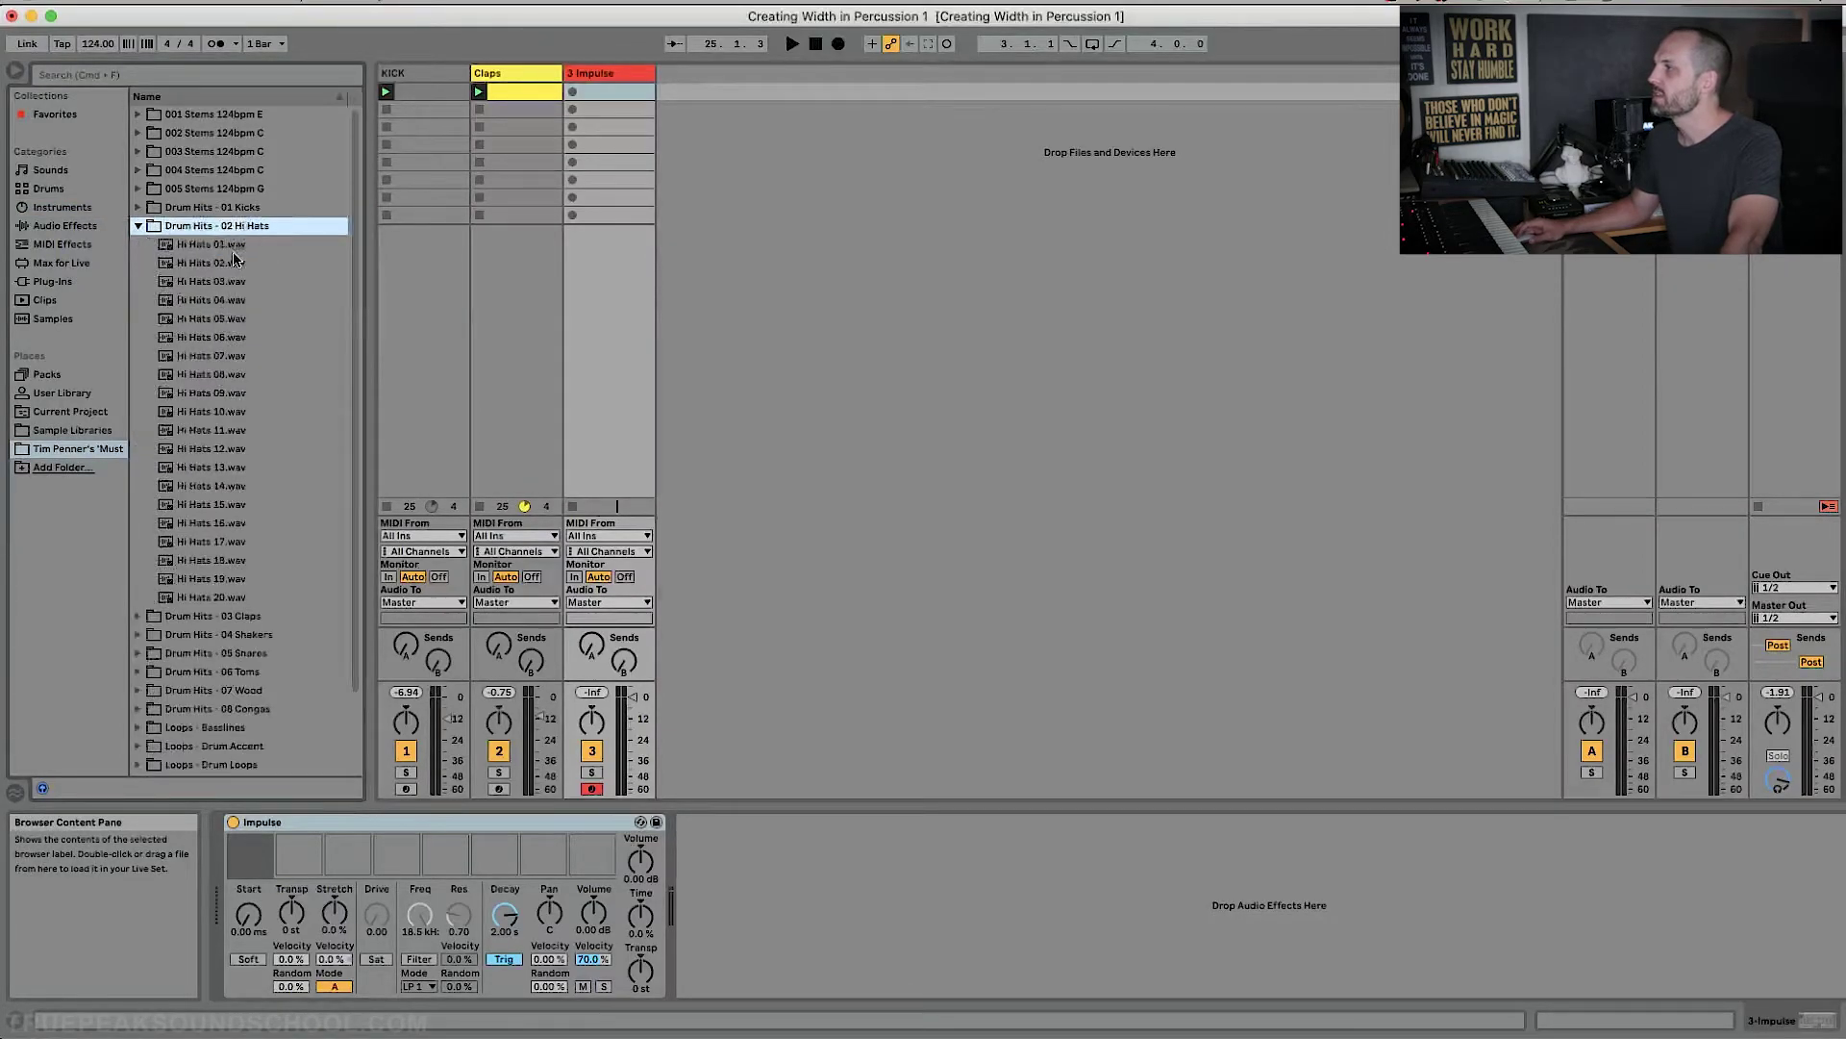
Audition Hi Hats 01 to 04 and load Hi Hats 01.wav into the first Impulse sample slot.
{"action": "left_click", "coordinate": [233, 246]}
{"action": "left_click", "coordinate": [220, 265]}
{"action": "left_click", "coordinate": [223, 282]}
{"action": "left_click", "coordinate": [227, 300]}
{"action": "left_click", "coordinate": [230, 266]}
{"action": "left_click", "coordinate": [241, 247]}
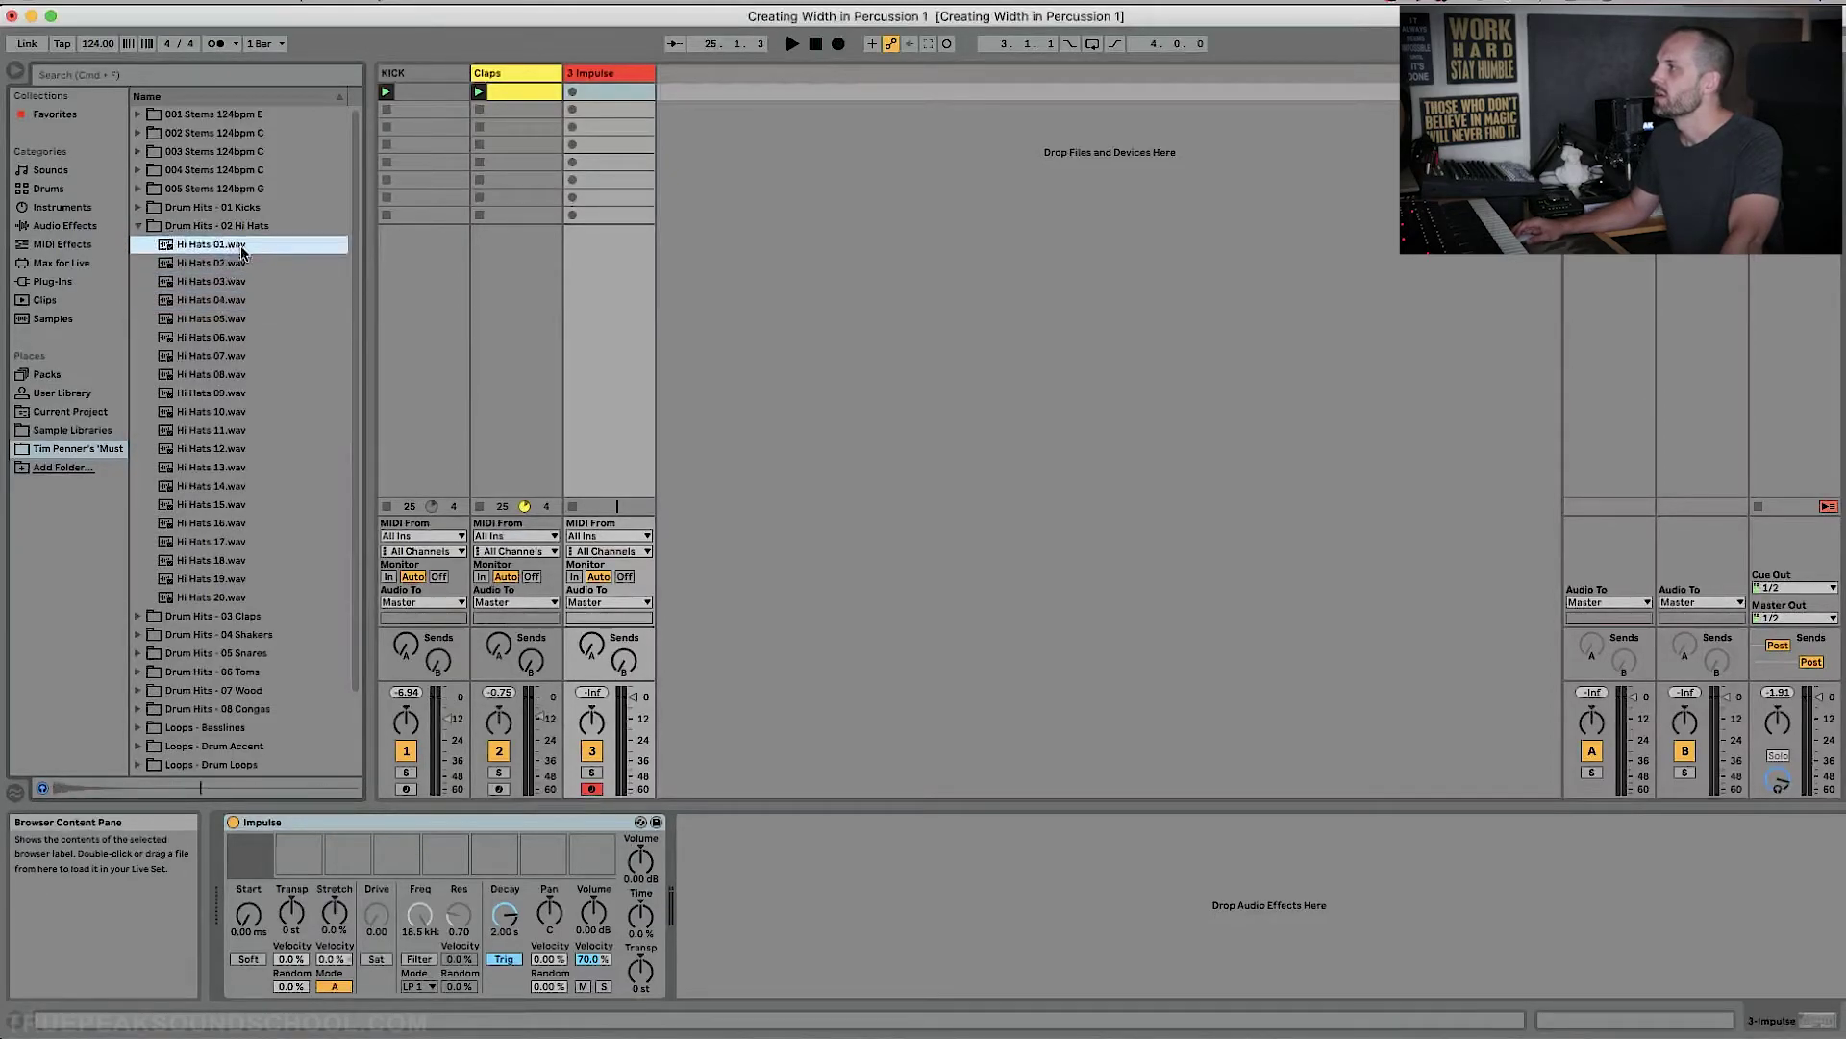
{"action": "left_click_drag", "start_coordinate": [245, 855], "coordinate": [246, 857]}
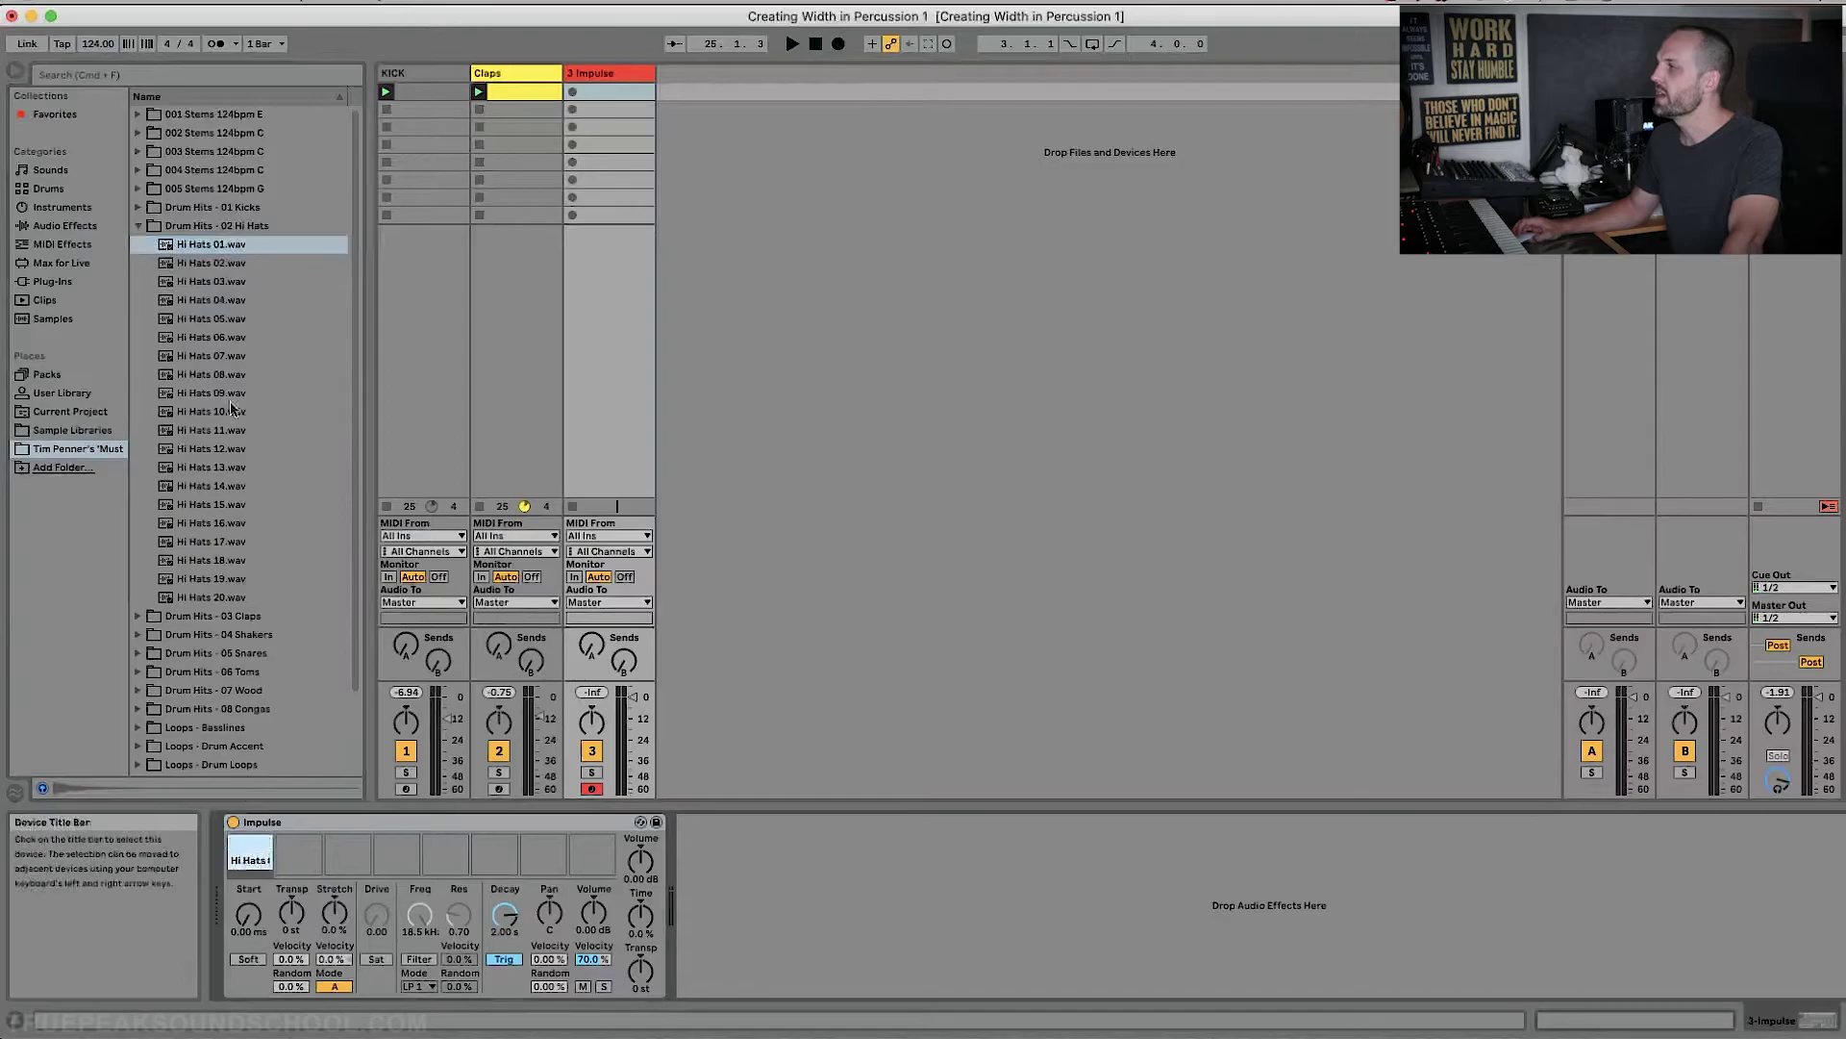
Load Hi Hats 03.wav into the second Impulse sample slot and Hi Hats 04.wav into the third.
{"action": "left_click", "coordinate": [222, 266]}
{"action": "left_click", "coordinate": [222, 282]}
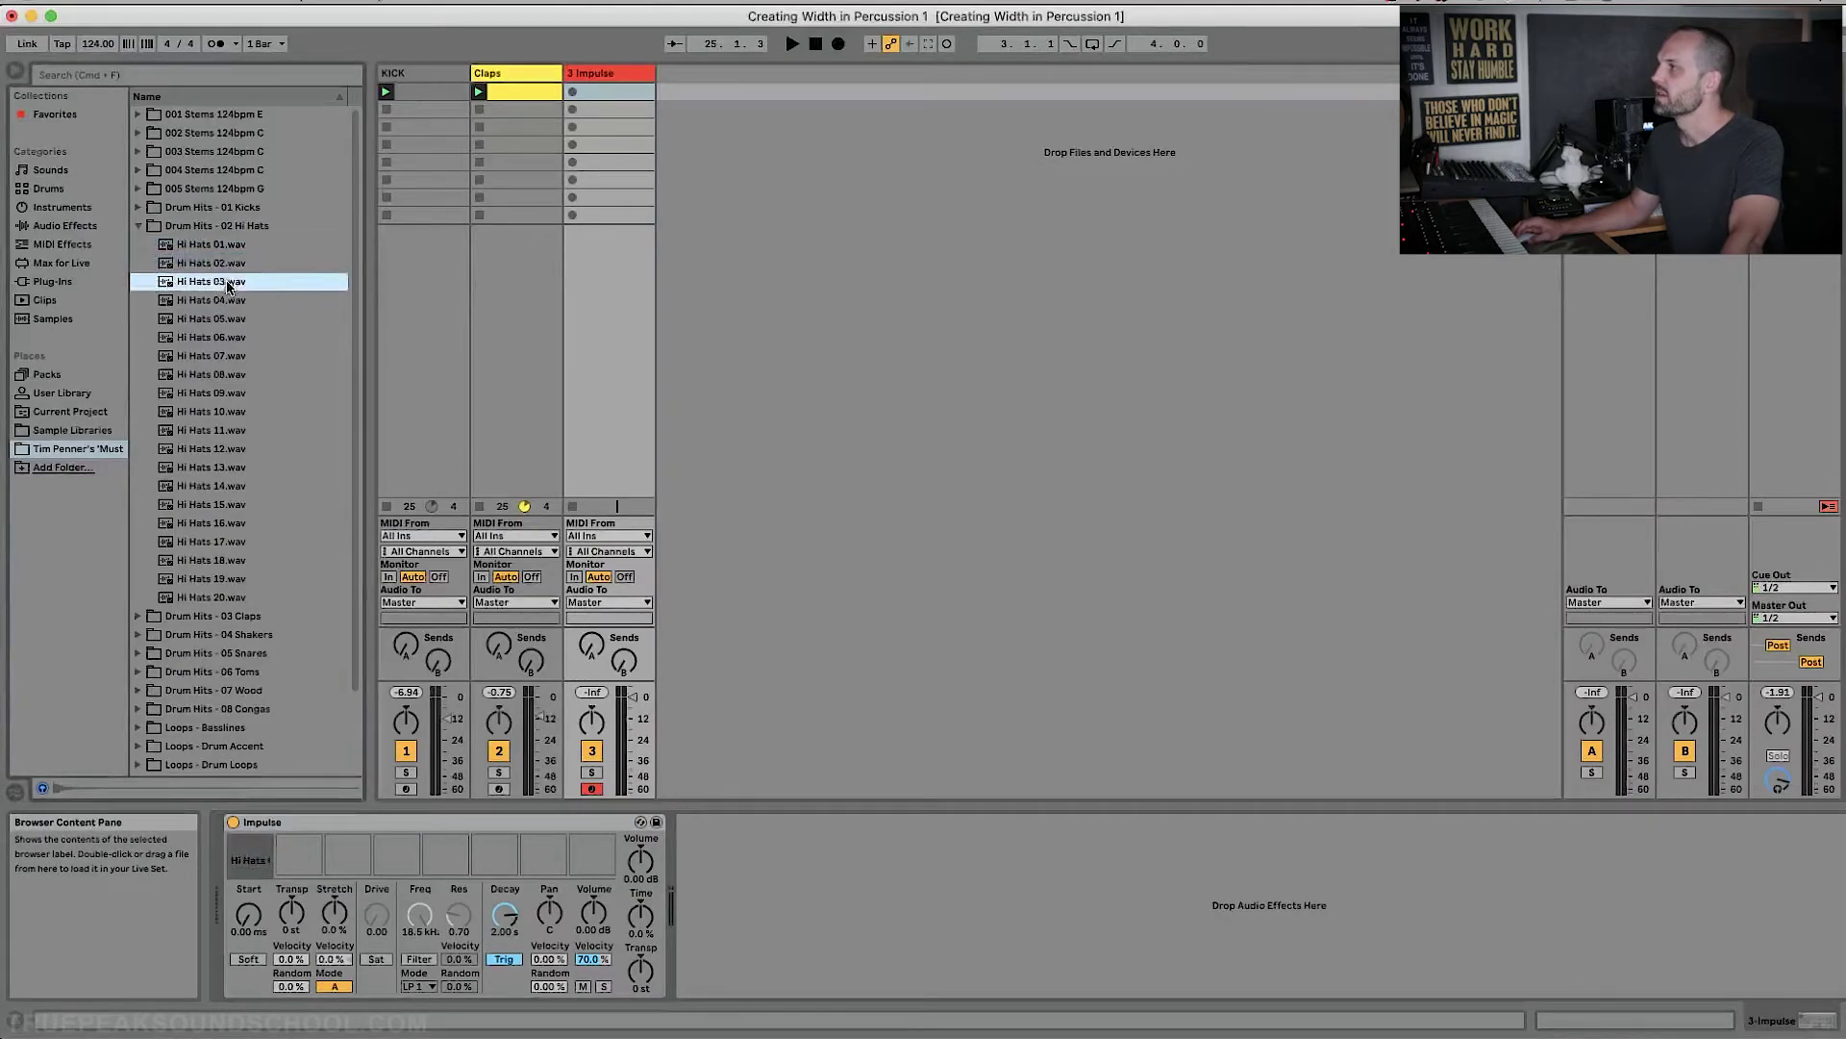
{"action": "left_click_drag", "start_coordinate": [318, 854], "coordinate": [317, 855]}
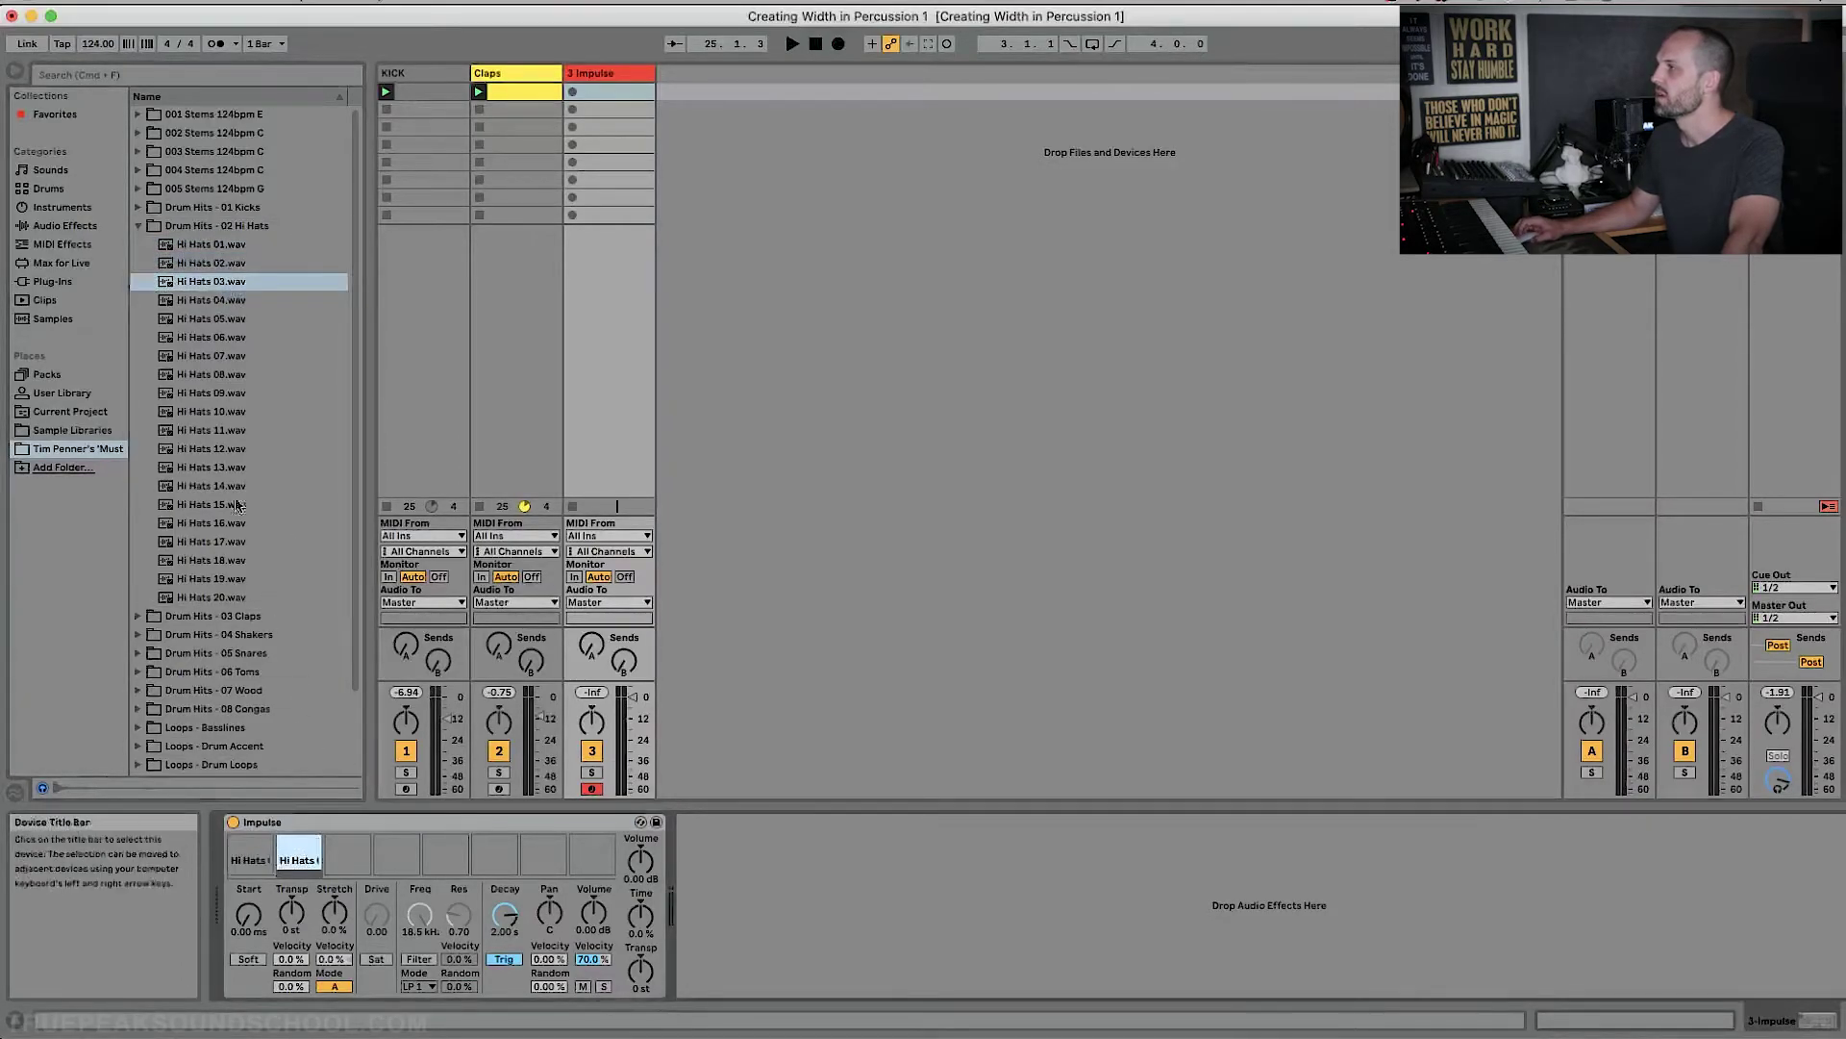
{"action": "left_click", "coordinate": [229, 316]}
{"action": "left_click_drag", "start_coordinate": [229, 302], "coordinate": [348, 860]}
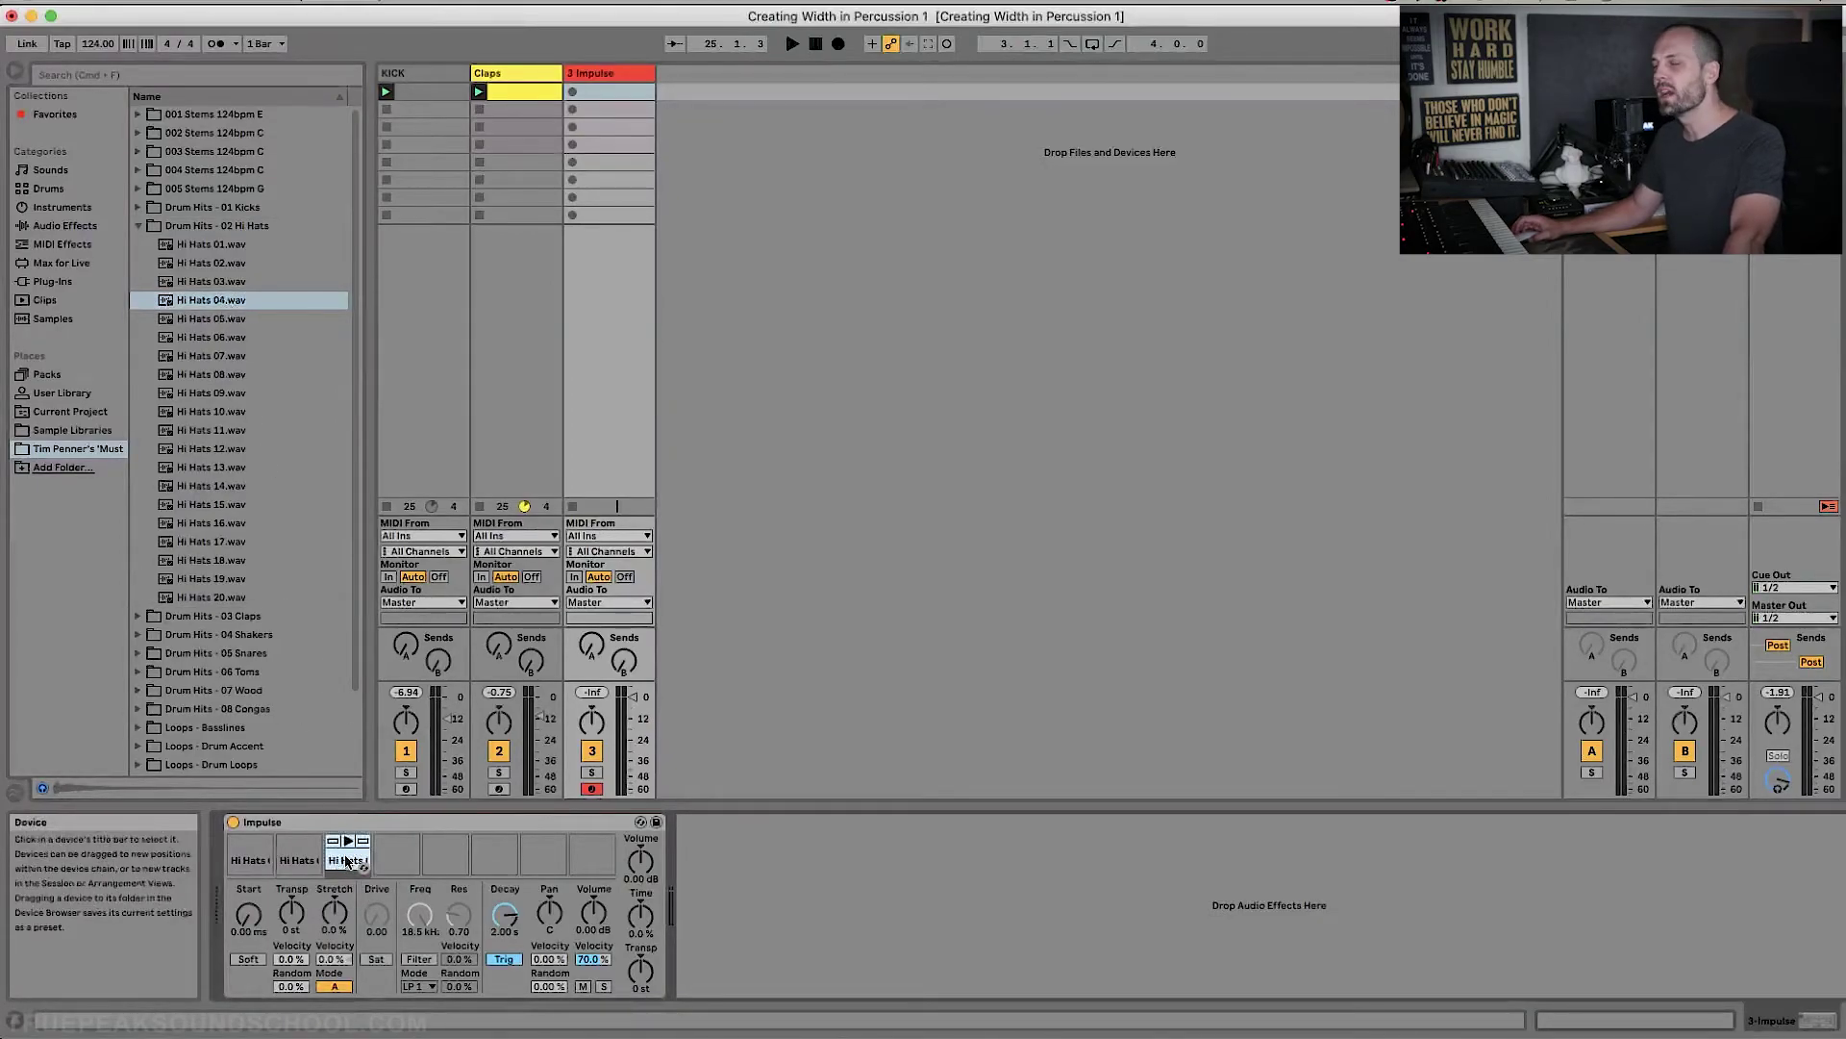
Create a MIDI clip in the Impulse track's first slot and stack Hi Hats 01, 03 and 04 notes at 1.1.3.
{"action": "double_click", "coordinate": [630, 92]}
{"action": "double_click", "coordinate": [723, 914]}
{"action": "double_click", "coordinate": [731, 889]}
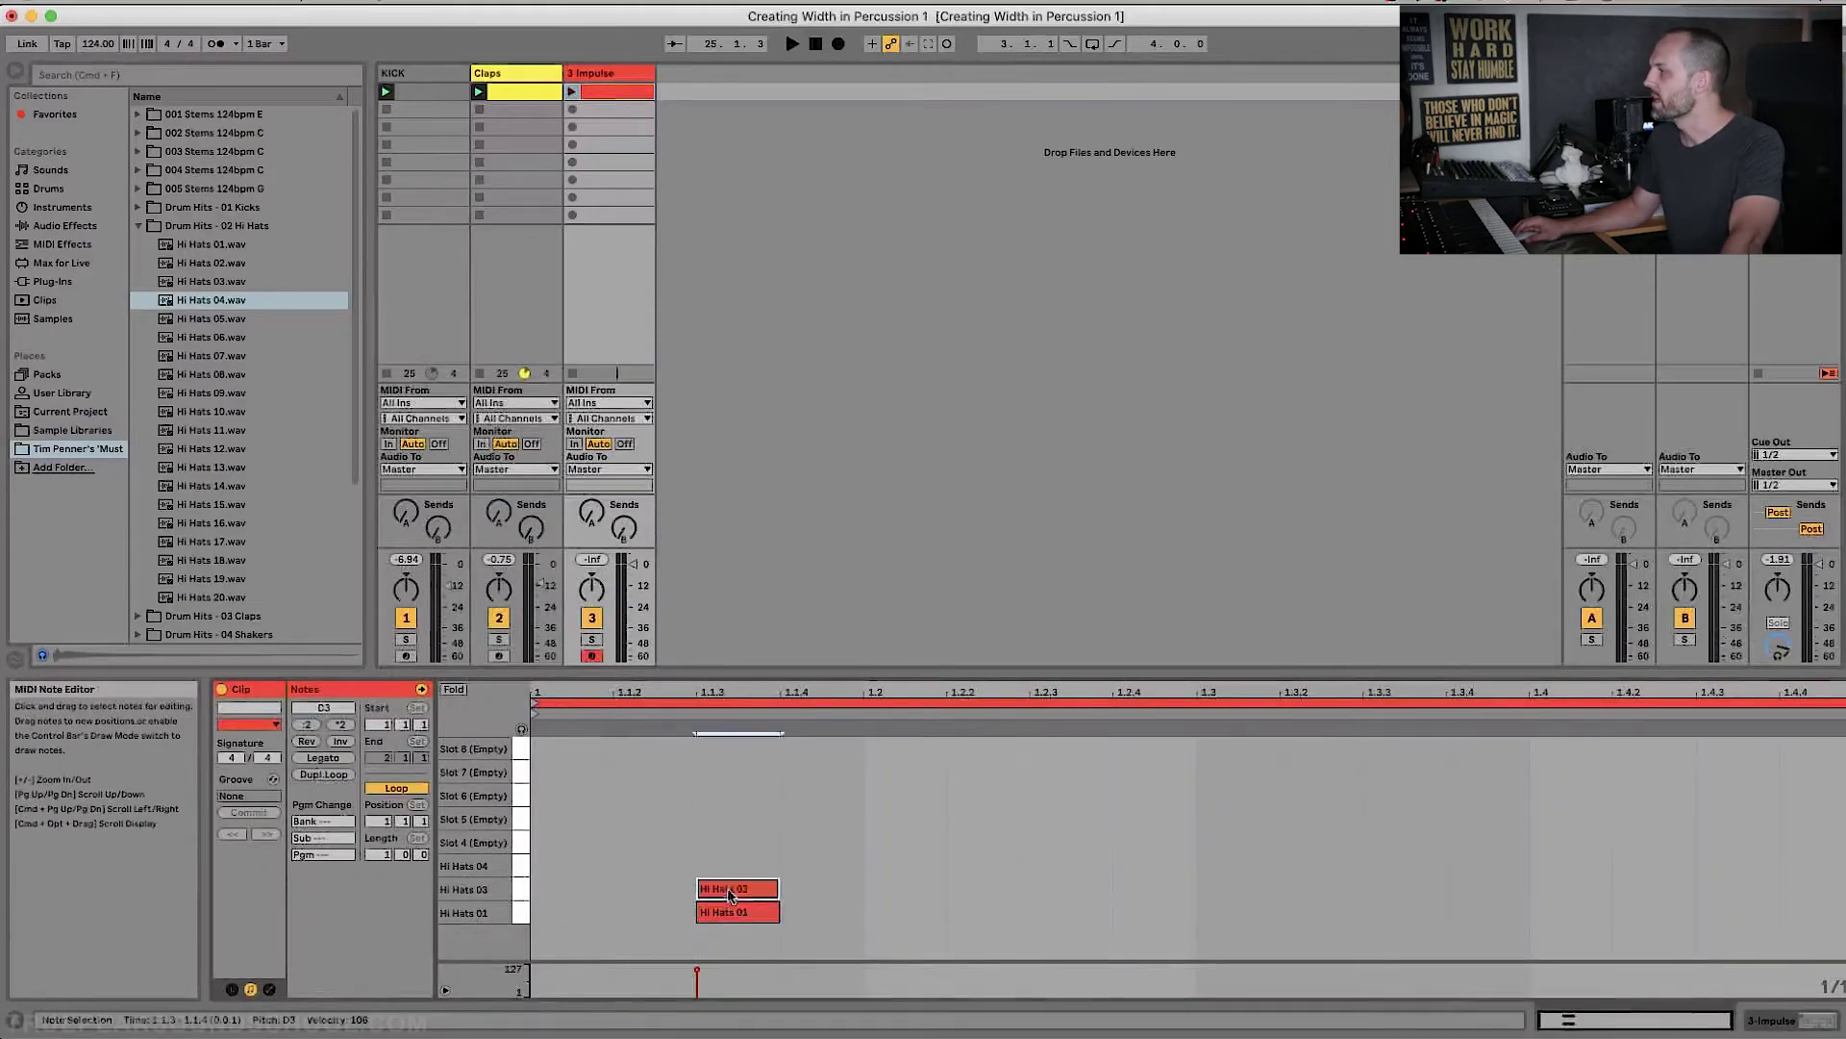
{"action": "double_click", "coordinate": [769, 866]}
Add stacked Hi Hats 01, 03 and 04 notes at 1.2.3, 1.3.3 and 1.4.3, and audition the clip with the other tracks.
{"action": "double_click", "coordinate": [1048, 866]}
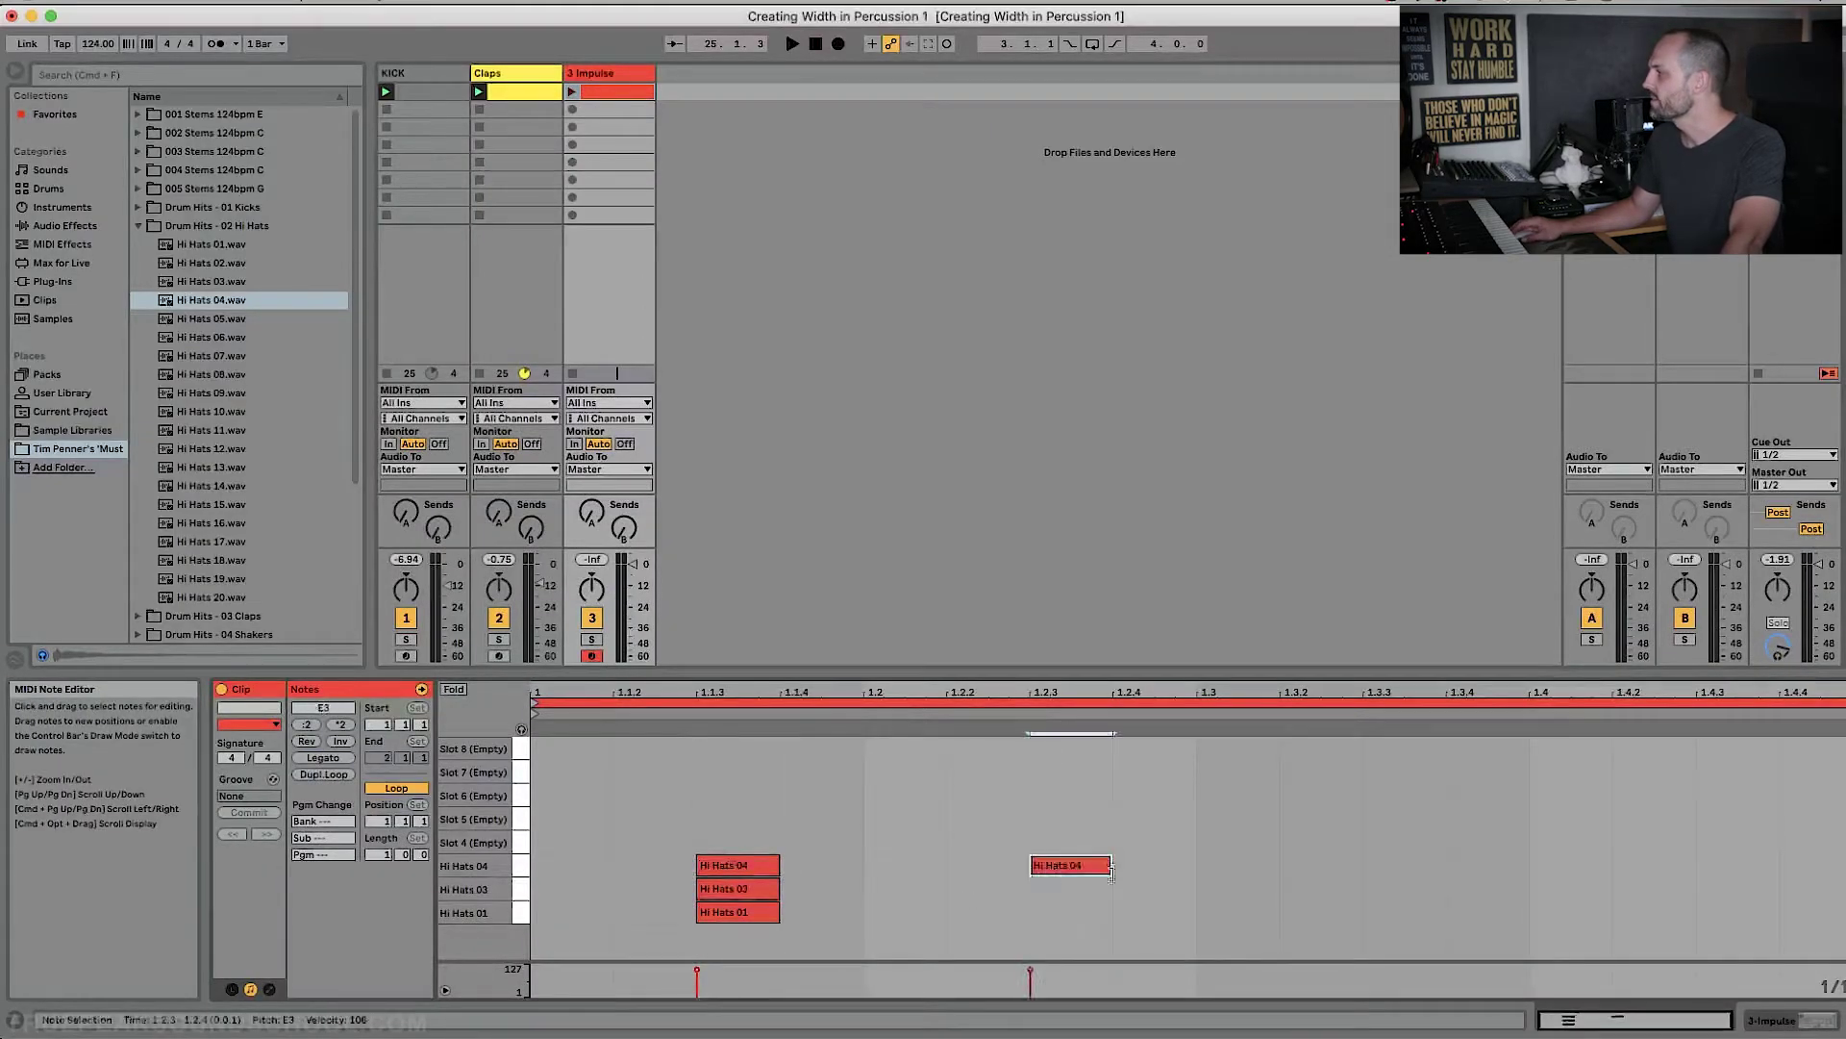
{"action": "double_click", "coordinate": [1097, 890]}
{"action": "double_click", "coordinate": [1101, 912]}
{"action": "double_click", "coordinate": [1389, 865]}
{"action": "double_click", "coordinate": [1426, 890]}
{"action": "double_click", "coordinate": [1435, 912]}
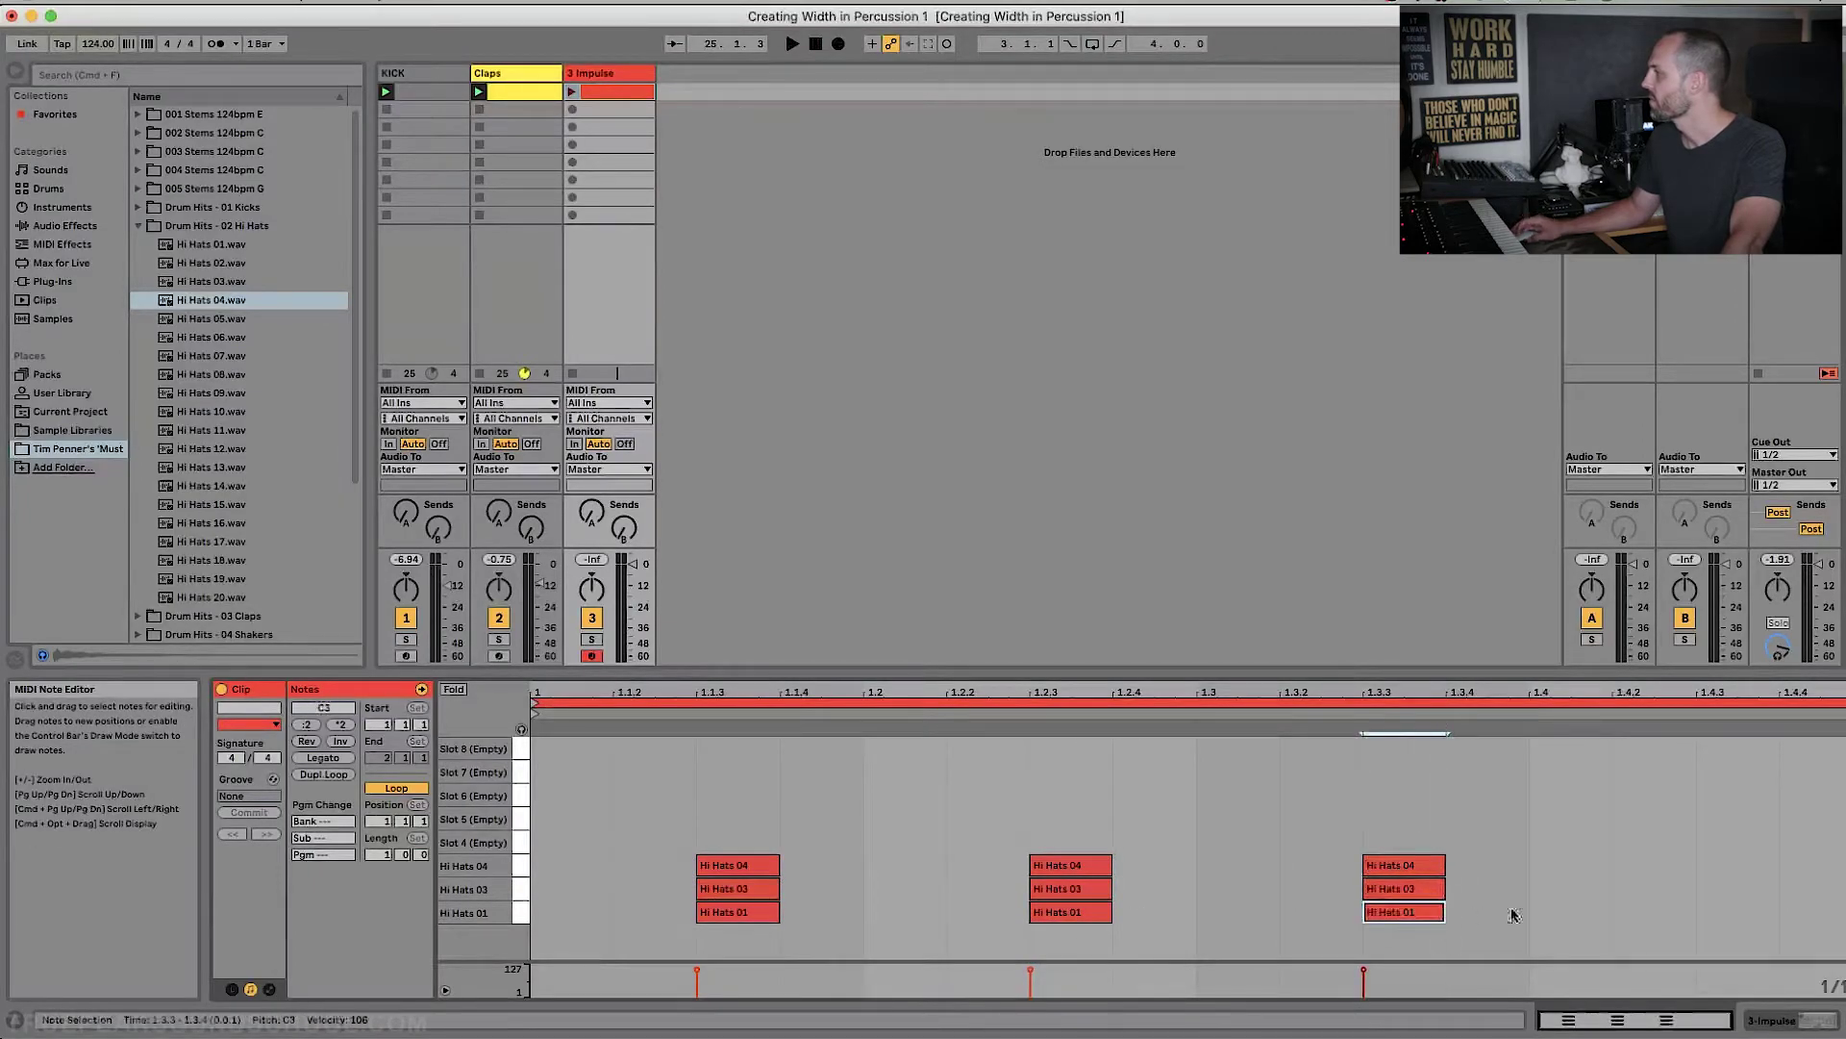
{"action": "double_click", "coordinate": [1734, 867]}
{"action": "double_click", "coordinate": [1754, 887]}
{"action": "double_click", "coordinate": [1743, 913]}
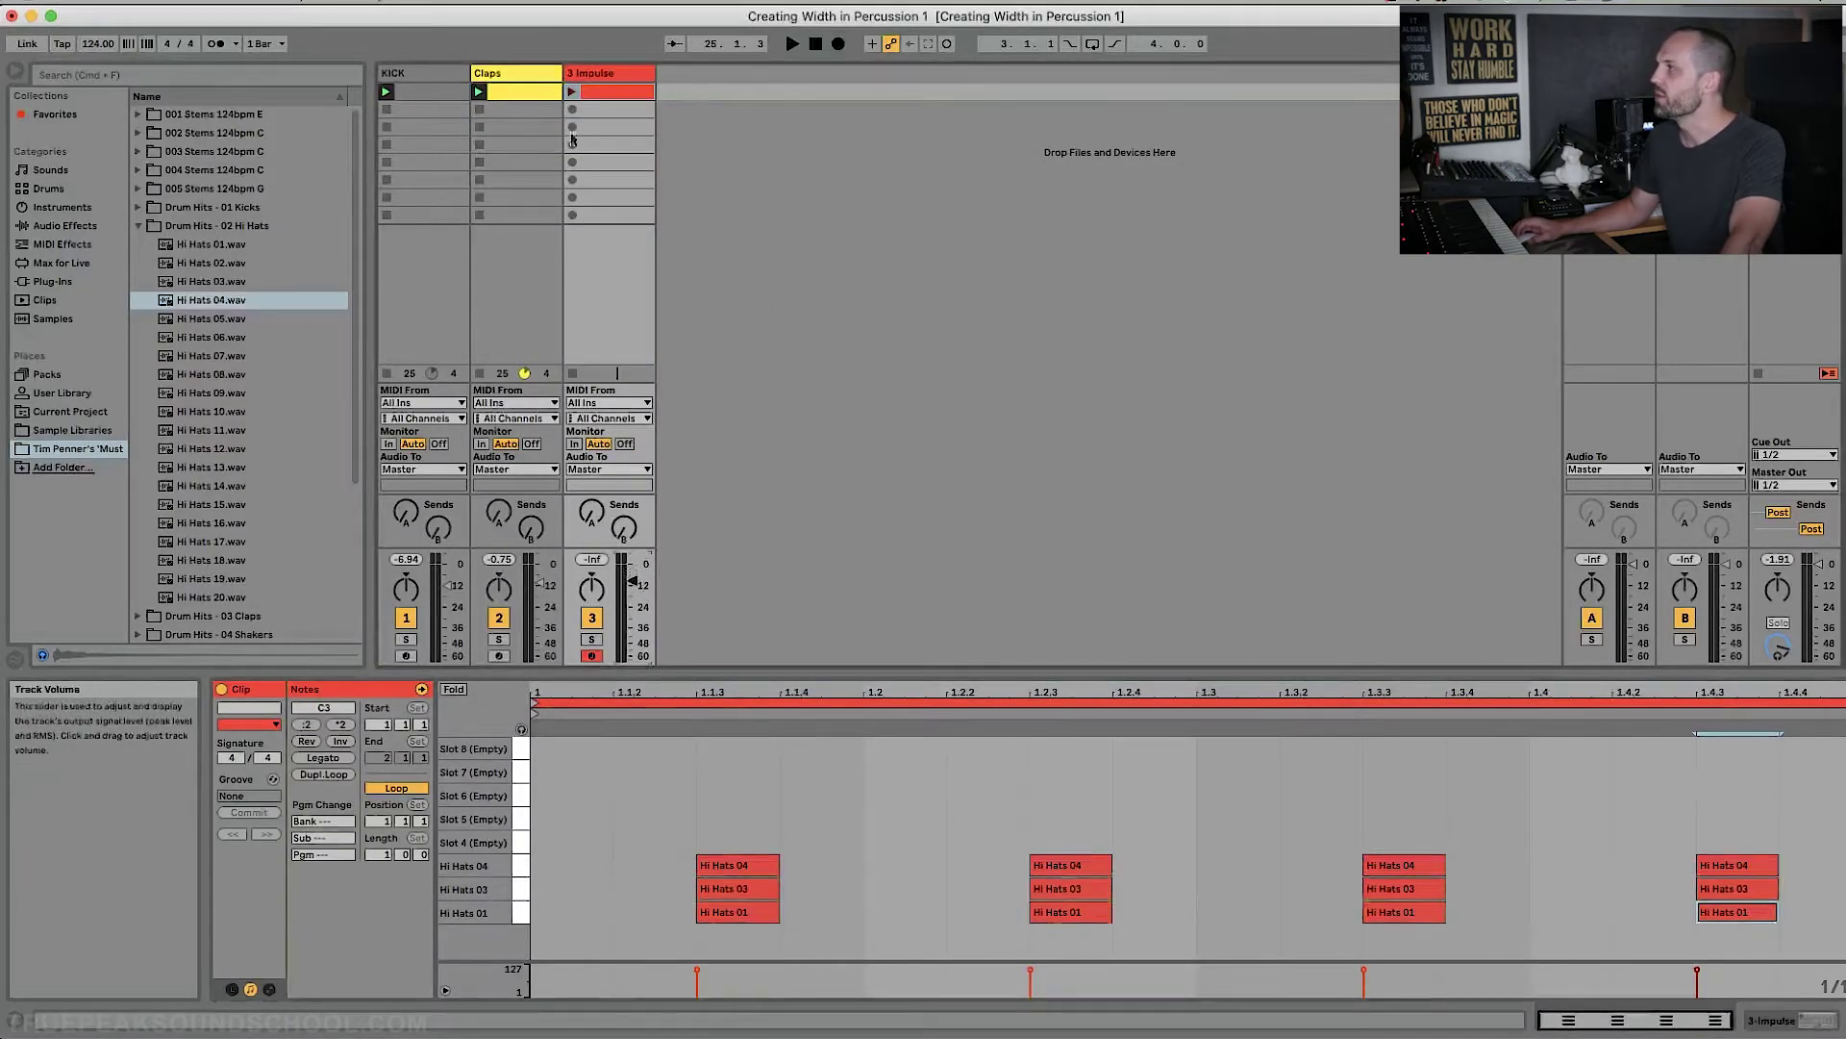
{"action": "left_click", "coordinate": [572, 91]}
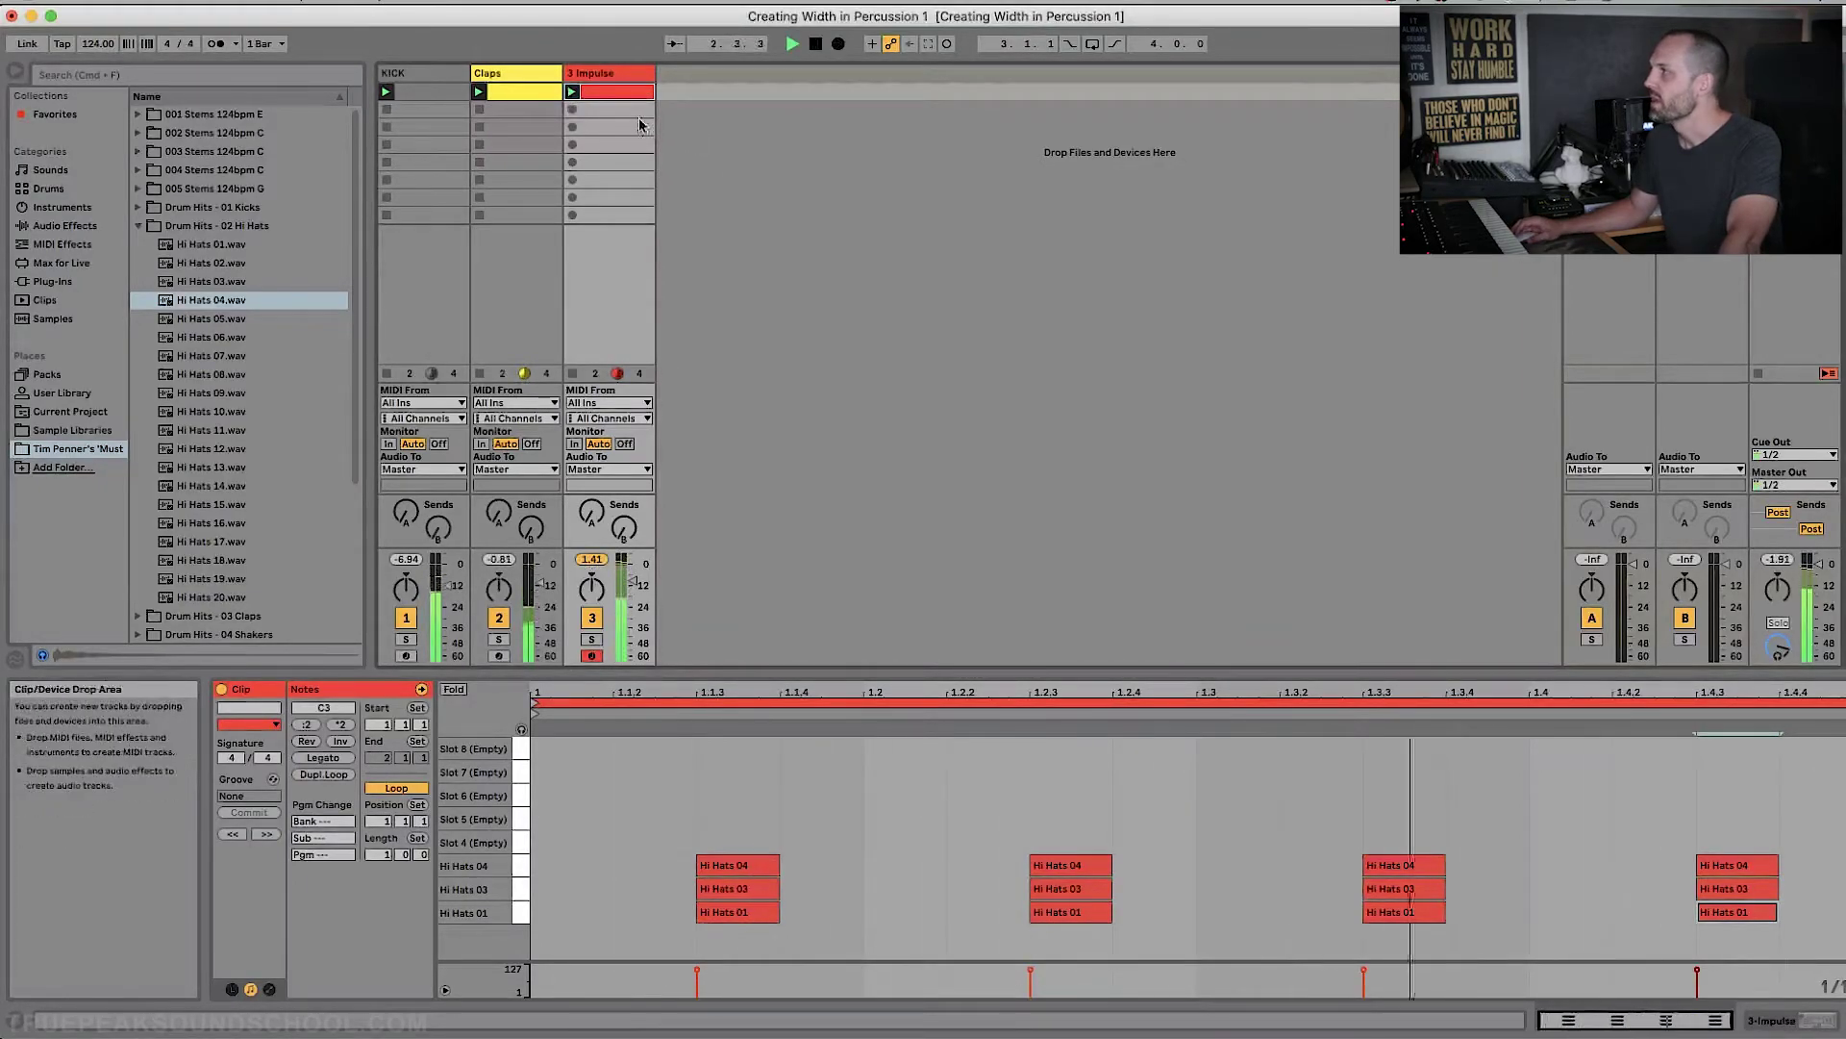
{"action": "left_click", "coordinate": [816, 44]}
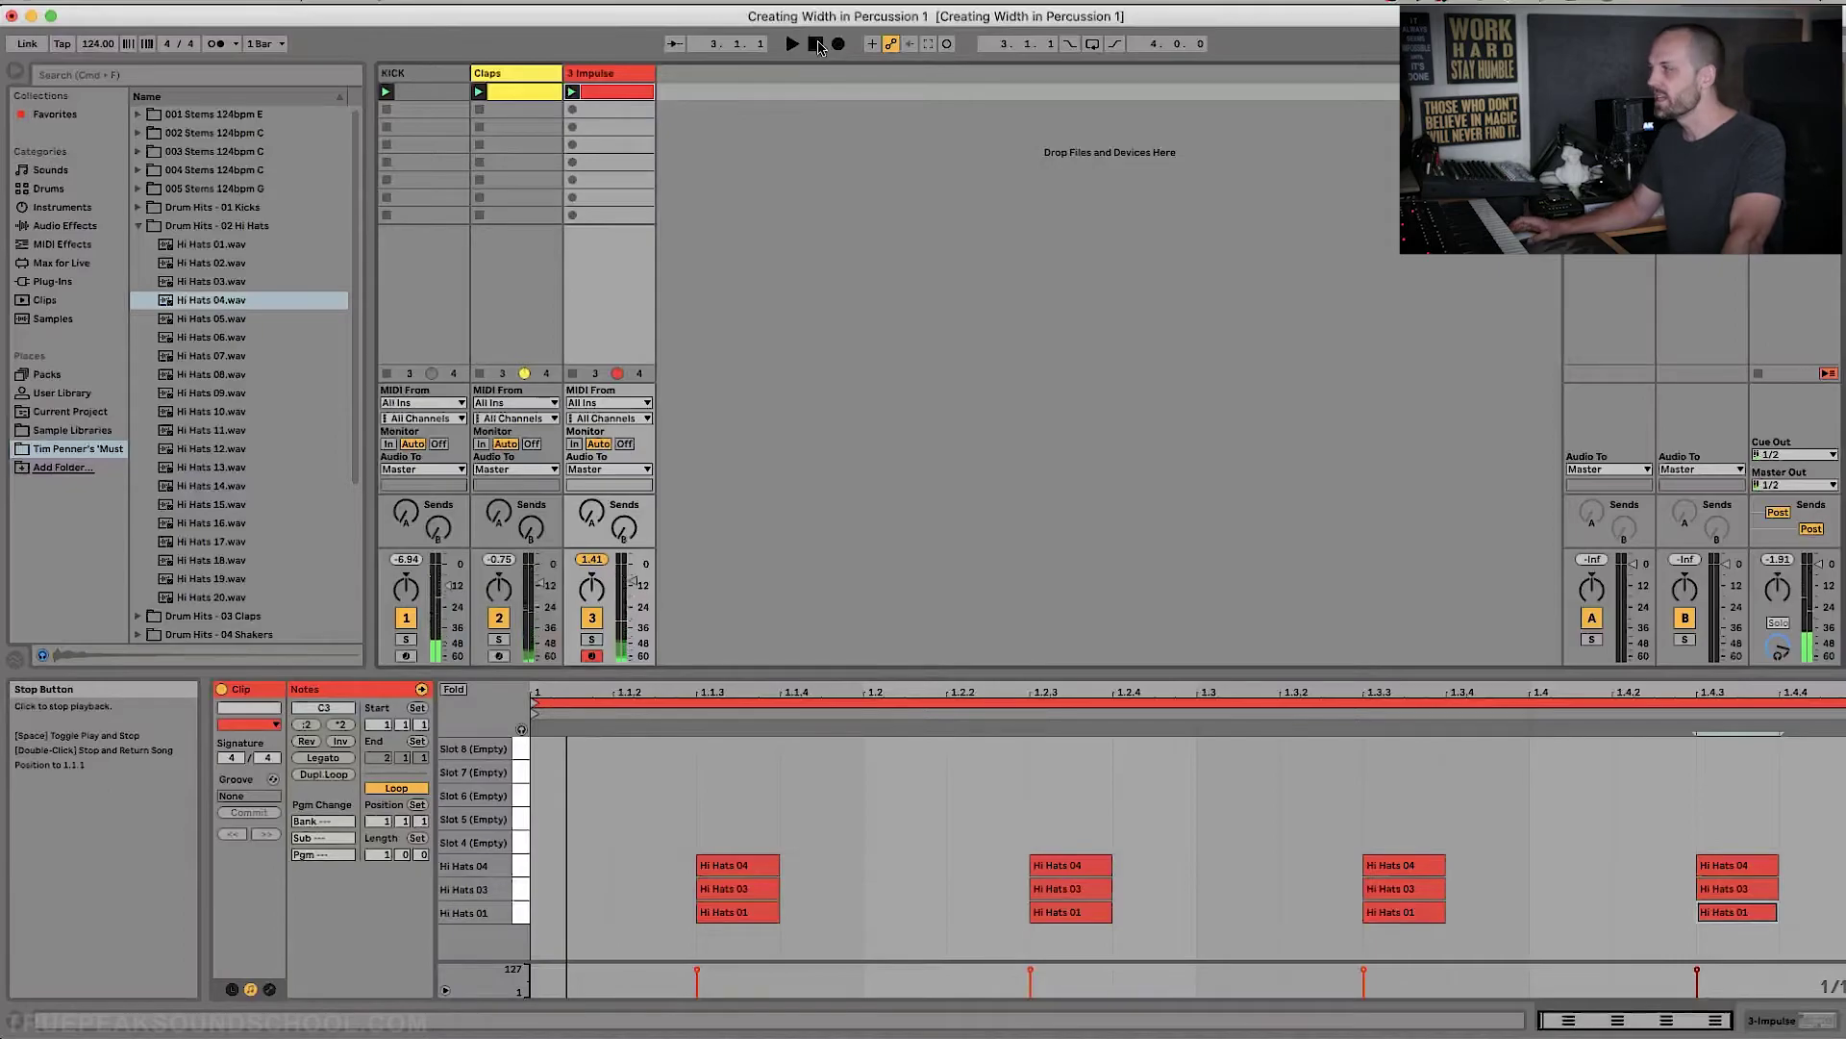
Nudge the layered hi-hat notes at all four offbeats slightly before or after the grid so each layer starts at a different time.
{"action": "left_click_drag", "start_coordinate": [721, 864], "coordinate": [722, 914]}
{"action": "left_click_drag", "start_coordinate": [1069, 888], "coordinate": [1075, 868]}
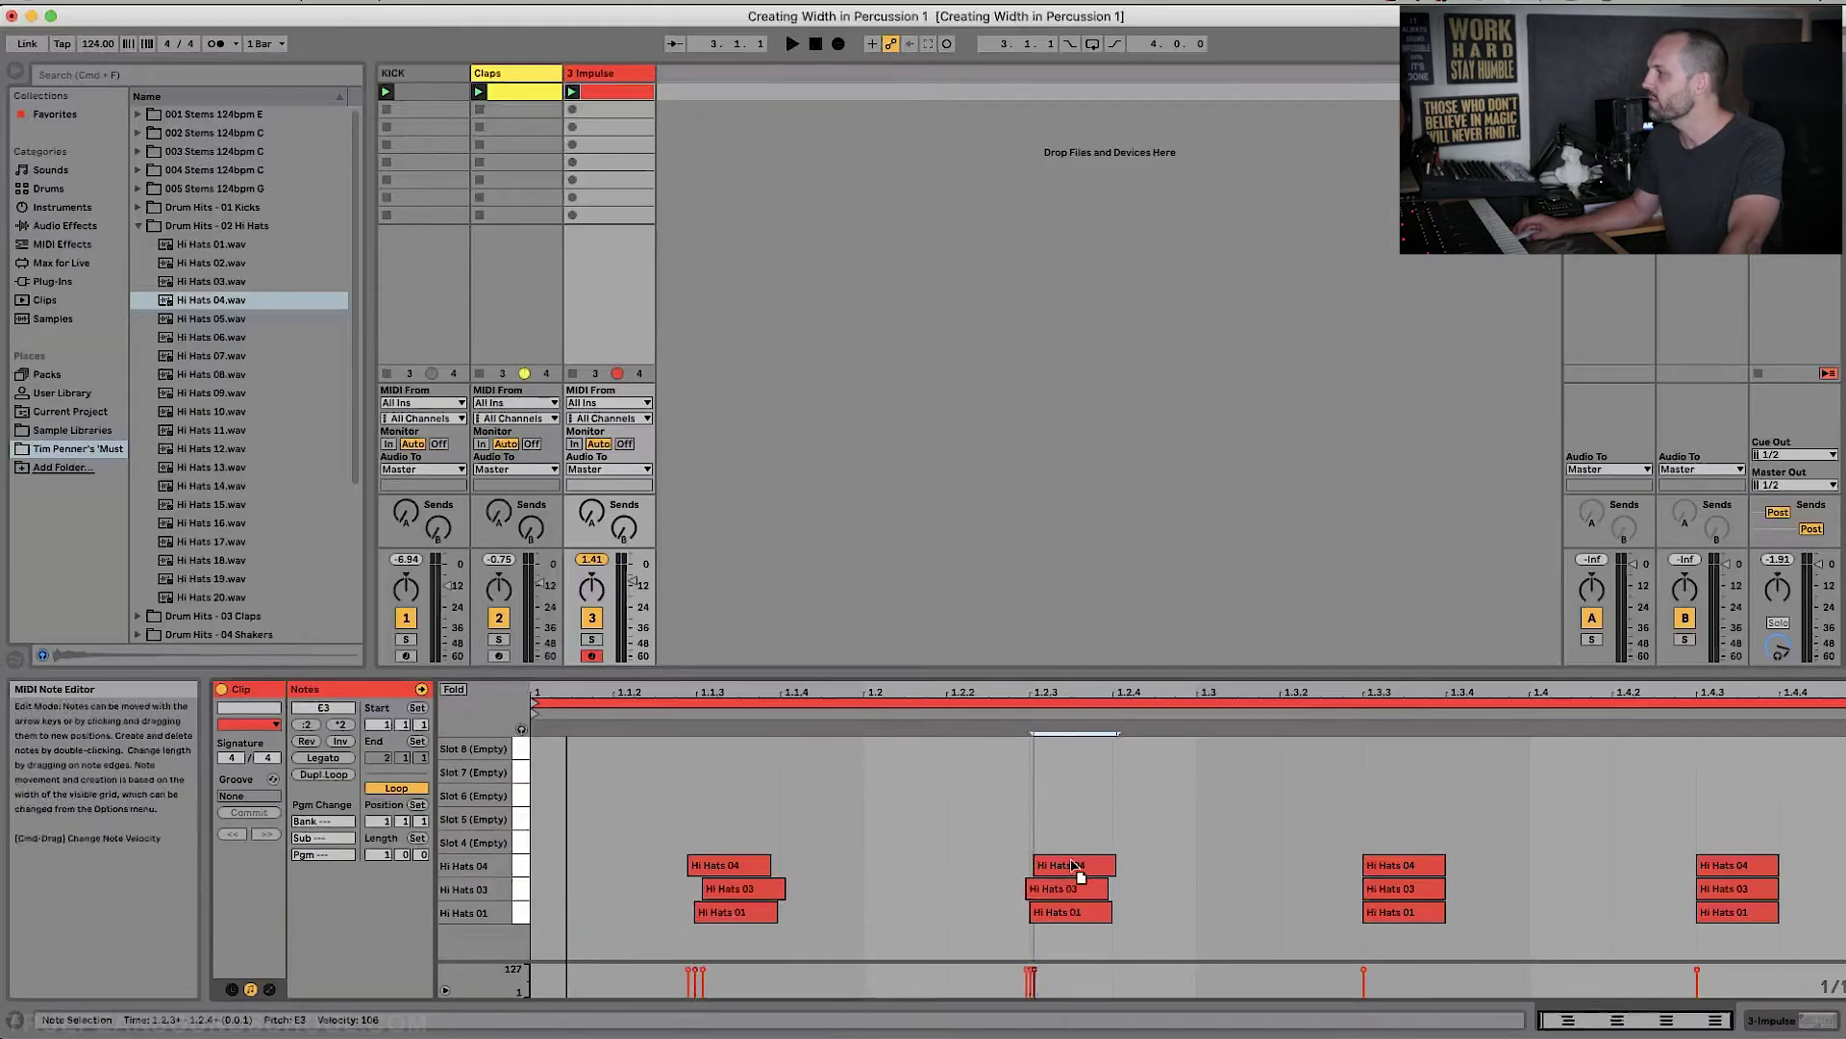
{"action": "left_click_drag", "start_coordinate": [1390, 889], "coordinate": [1381, 914]}
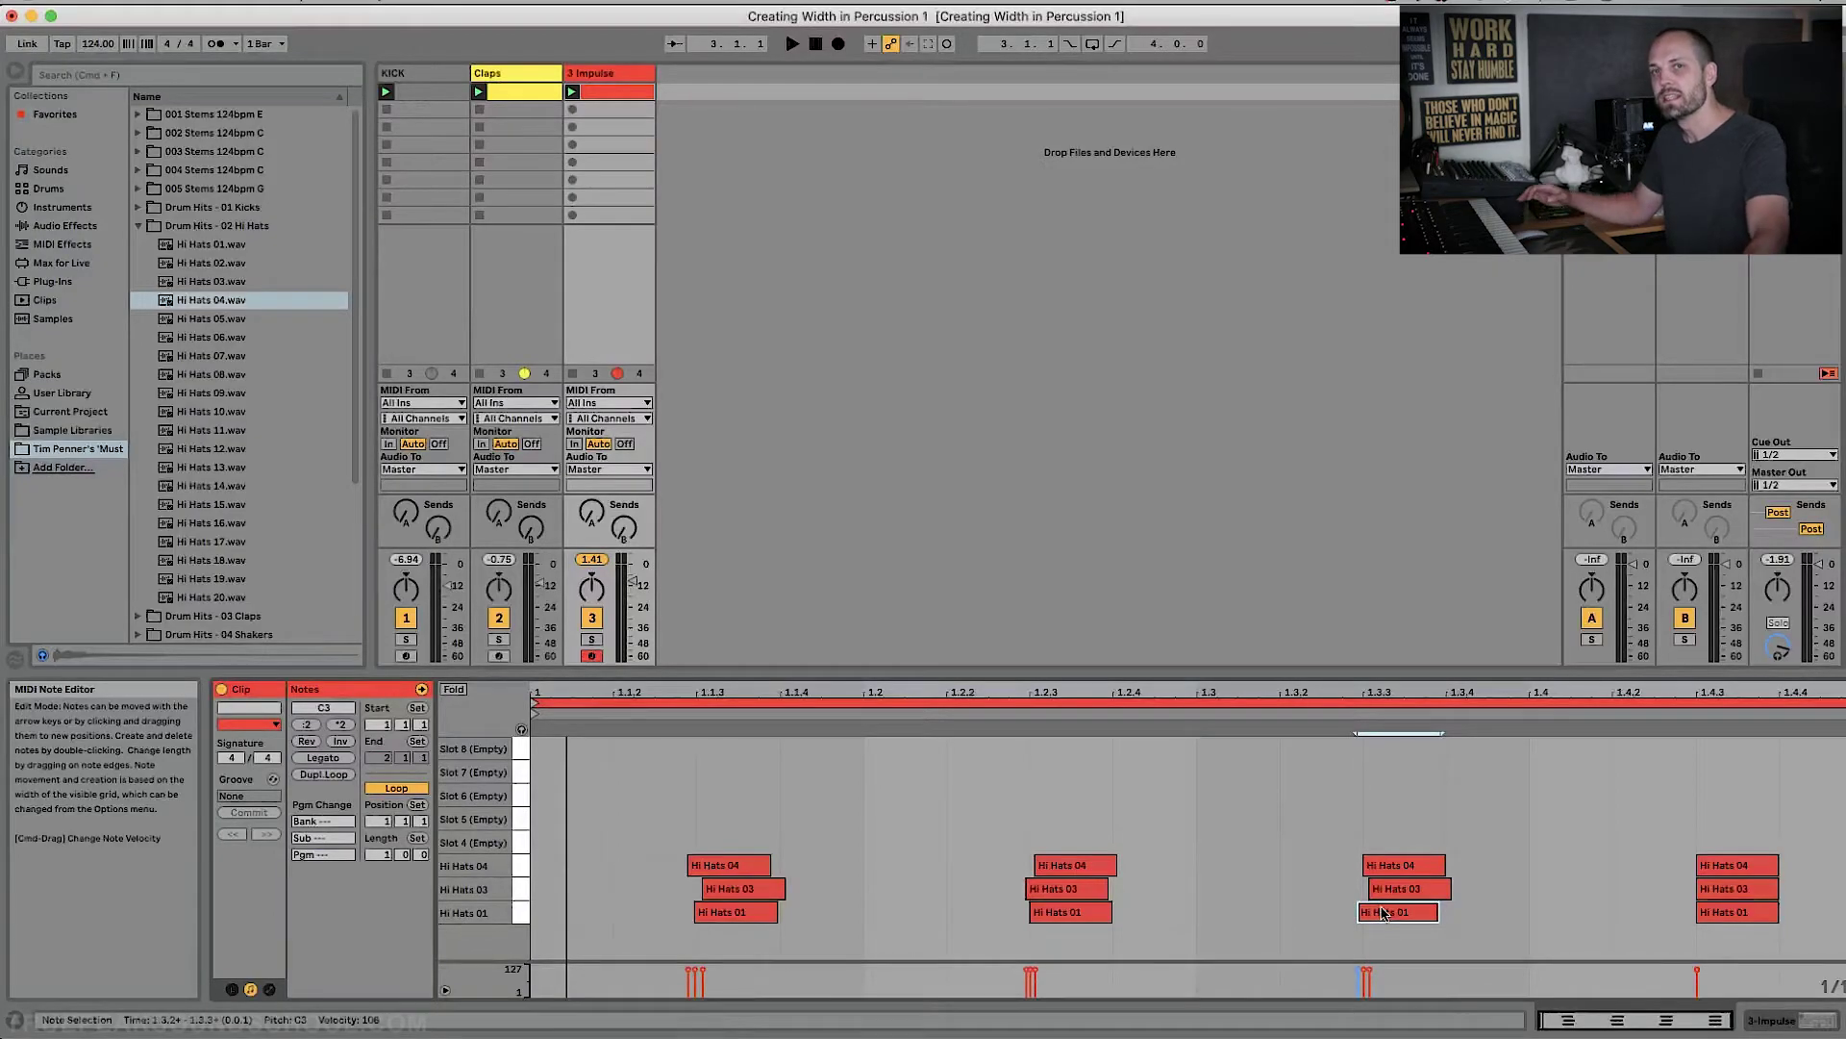
{"action": "mouse_move", "coordinate": [1717, 889]}
{"action": "left_mouse_down"}
{"action": "mouse_move", "coordinate": [1711, 873]}
{"action": "mouse_move", "coordinate": [1717, 912]}
{"action": "mouse_move", "coordinate": [1718, 896]}
{"action": "left_mouse_up"}
{"action": "left_click", "coordinate": [1717, 890]}
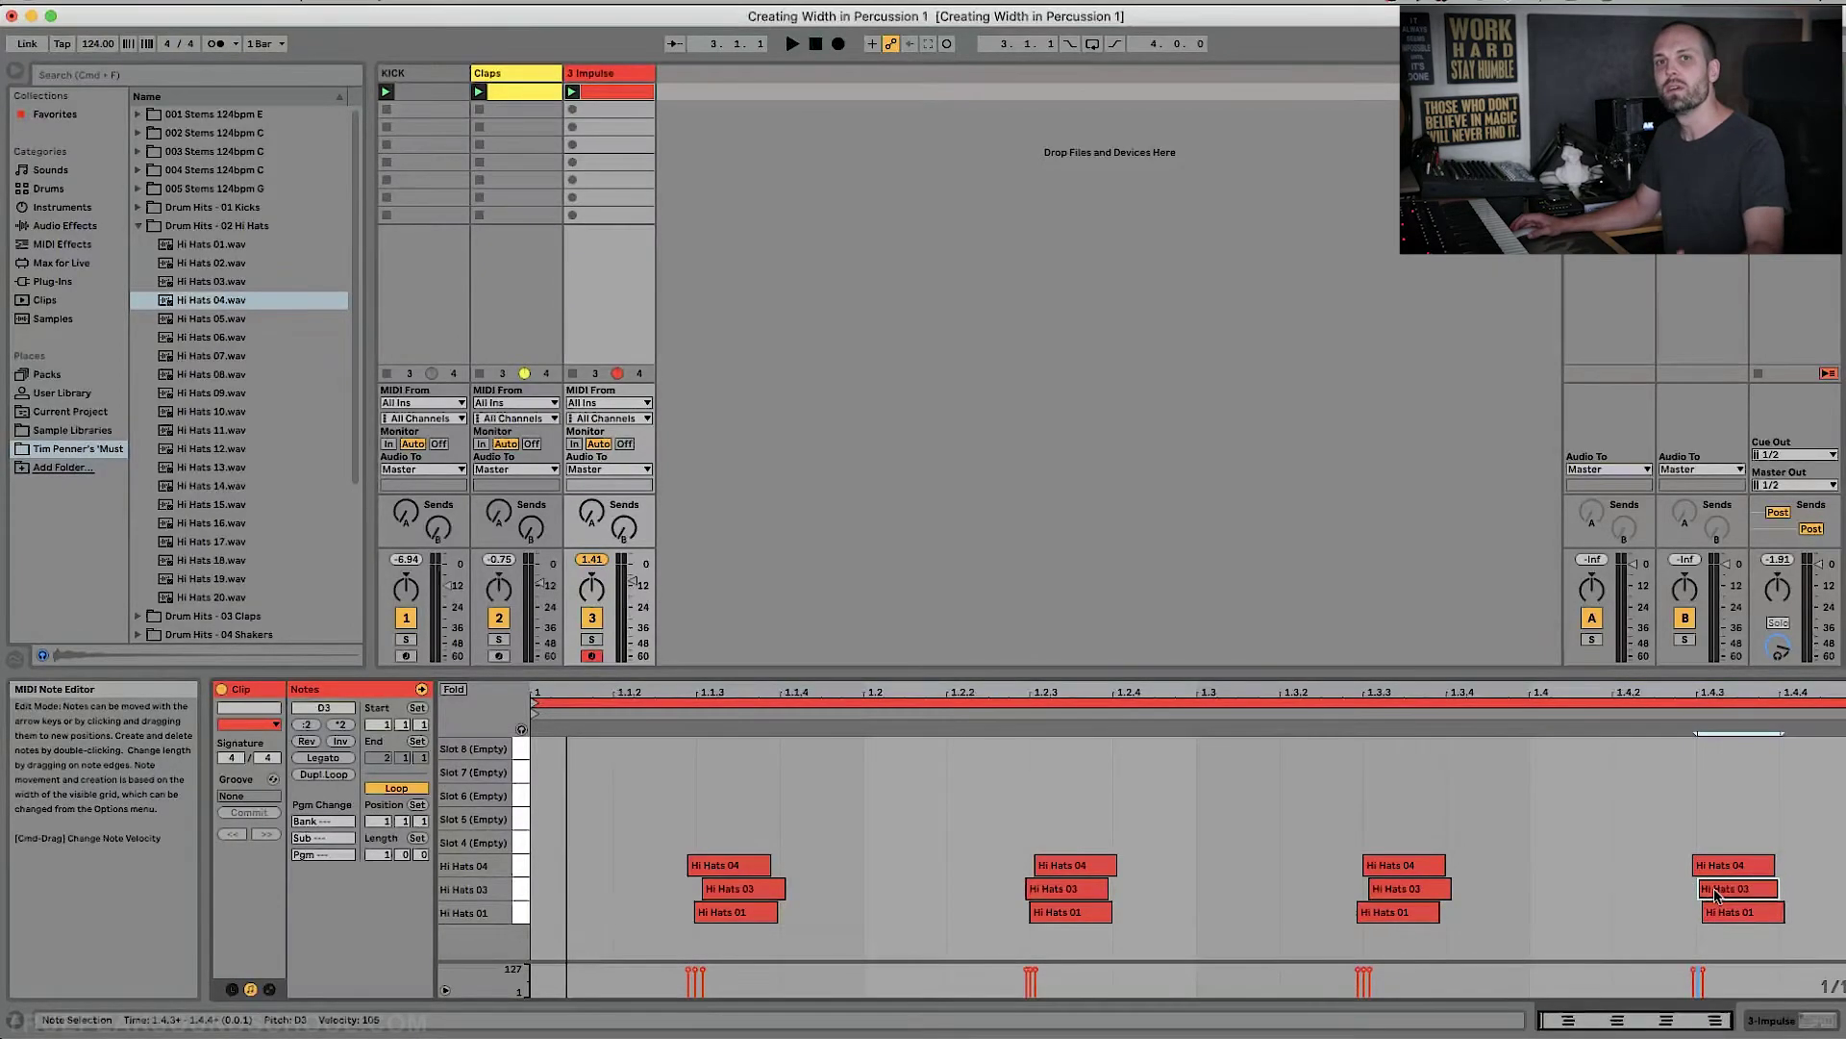
In the hi-hat track's Impulse, pan Hi Hats 01 left and Hi Hats 04 right, and start playback of the full pattern.
{"action": "double_click", "coordinate": [597, 77]}
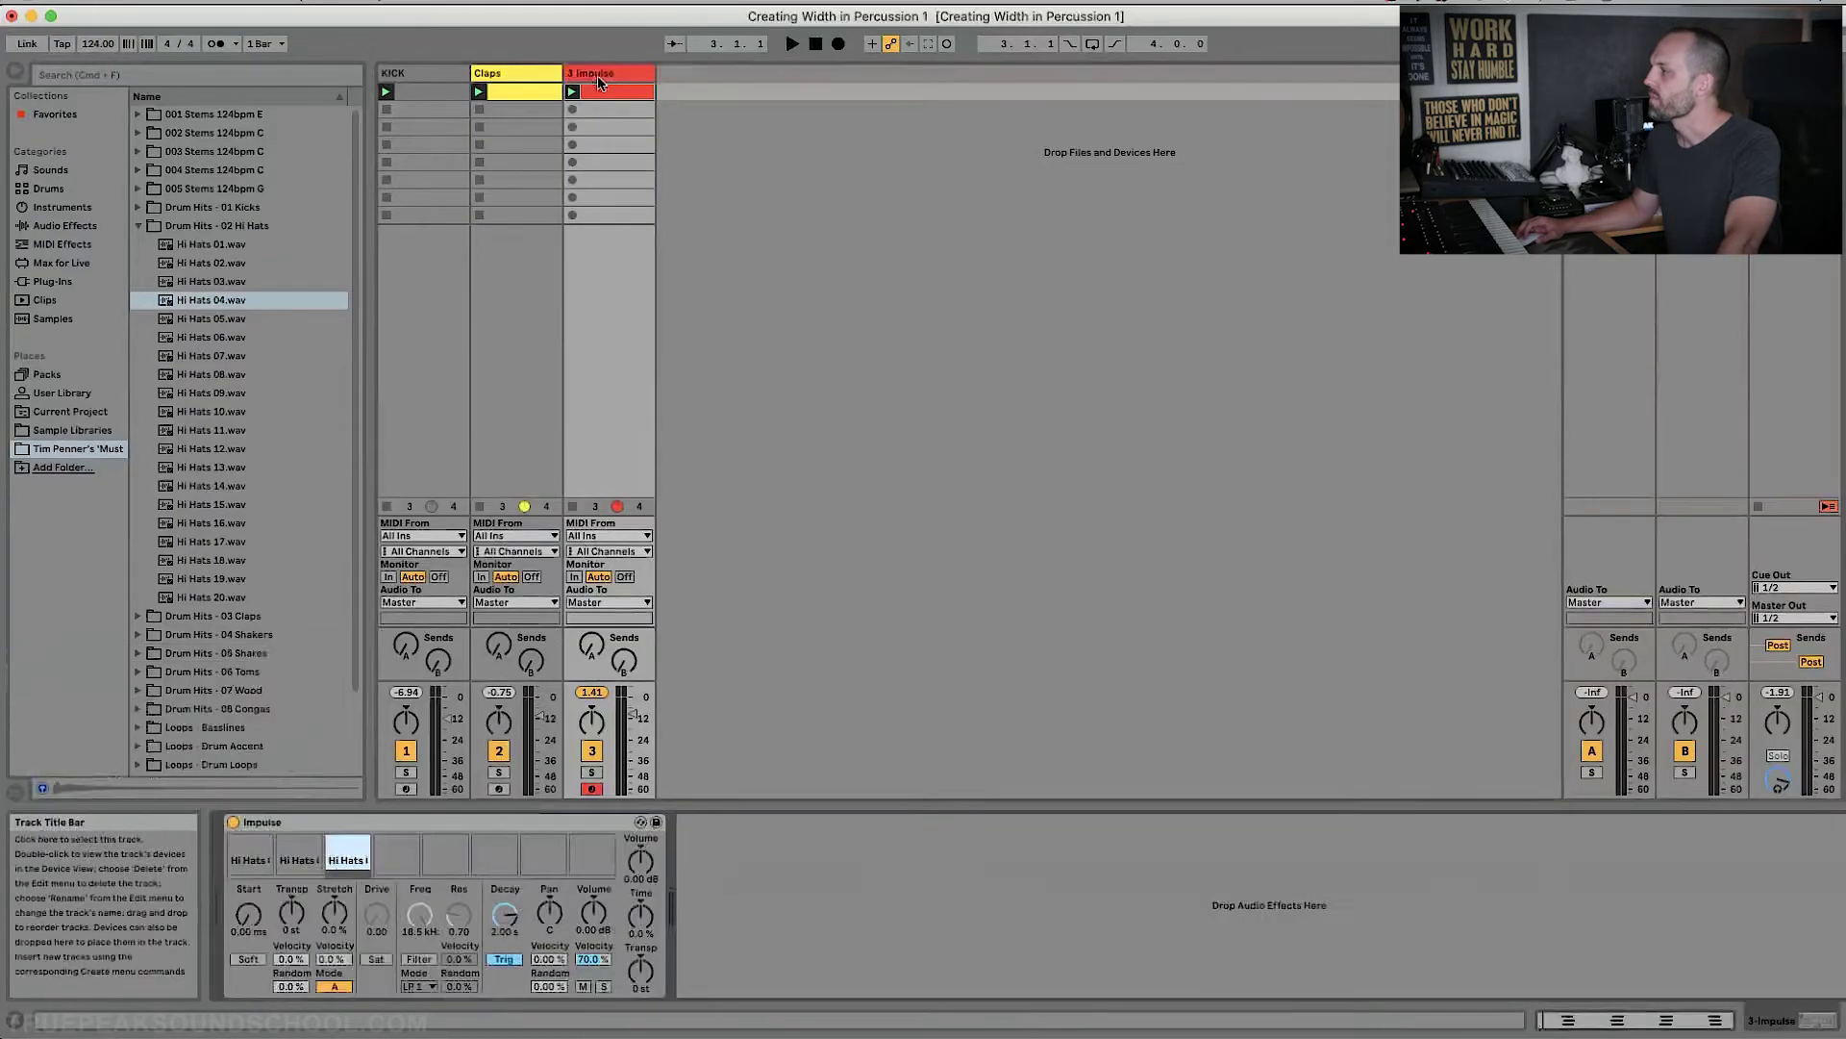
{"action": "left_click", "coordinate": [249, 860]}
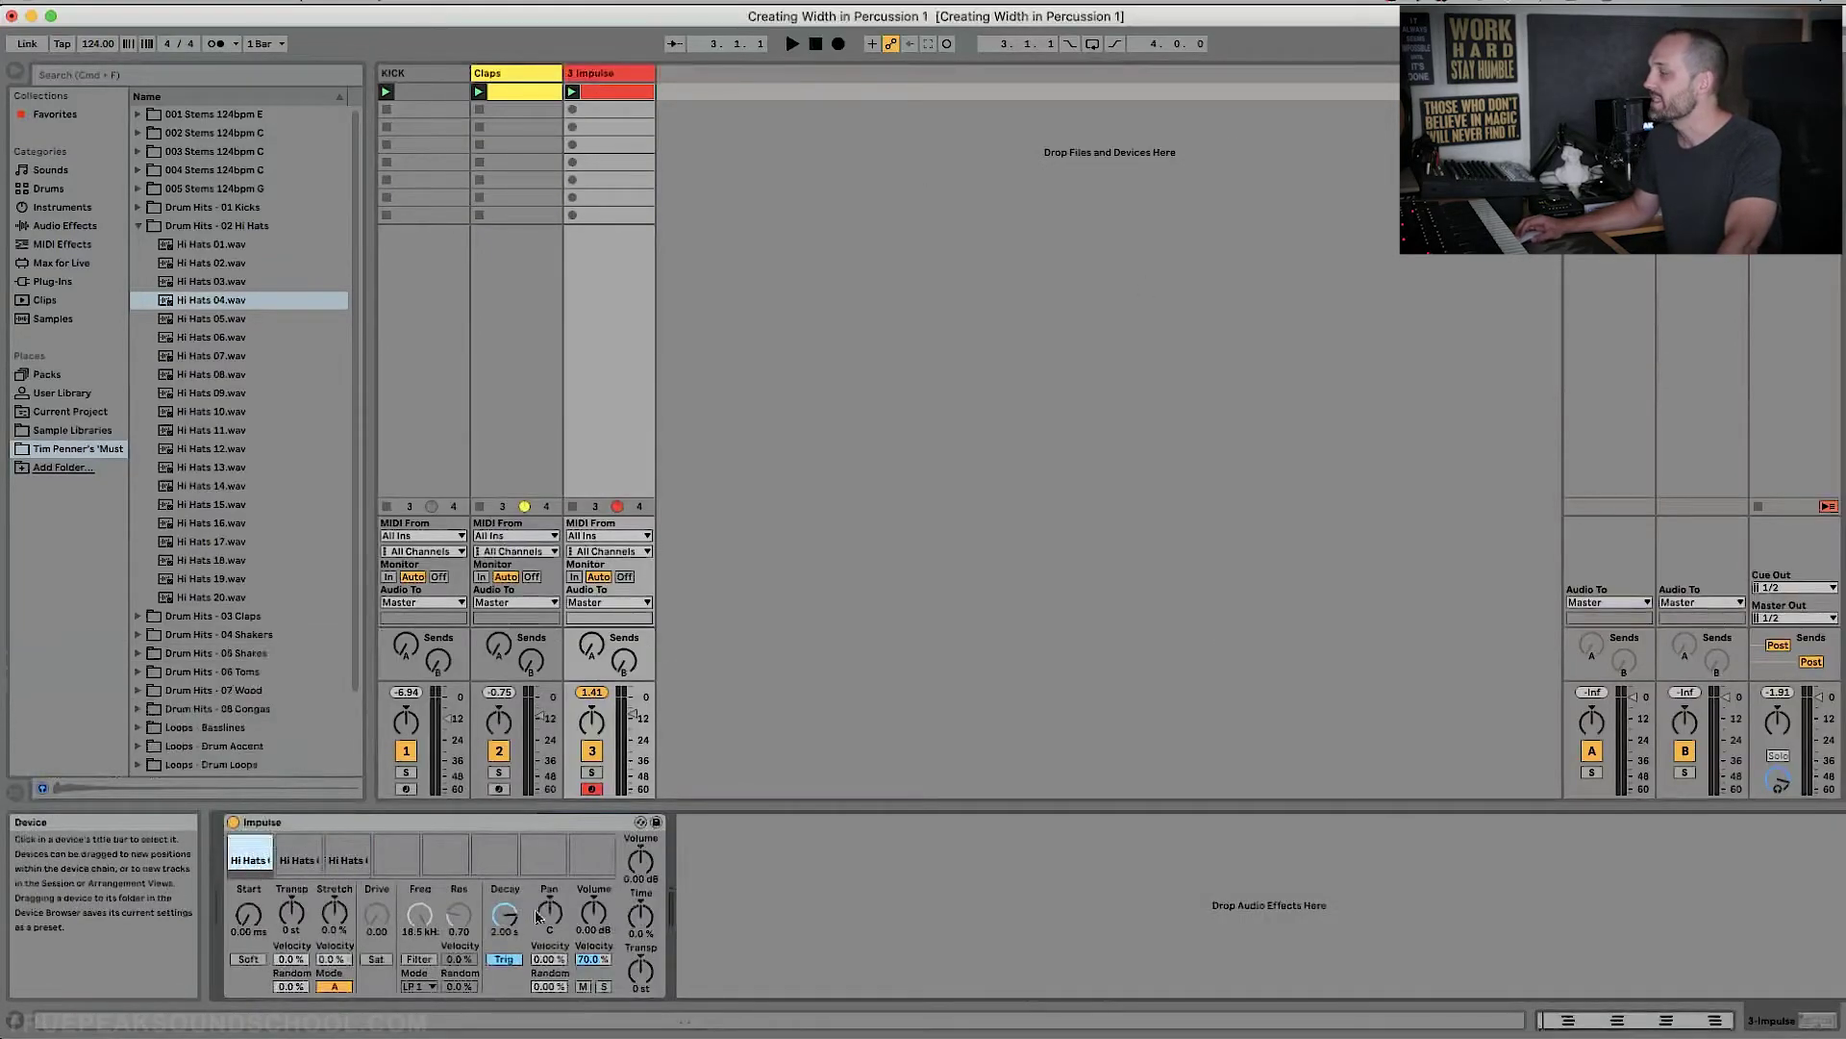
{"action": "left_click_drag", "start_coordinate": [537, 913], "coordinate": [537, 927]}
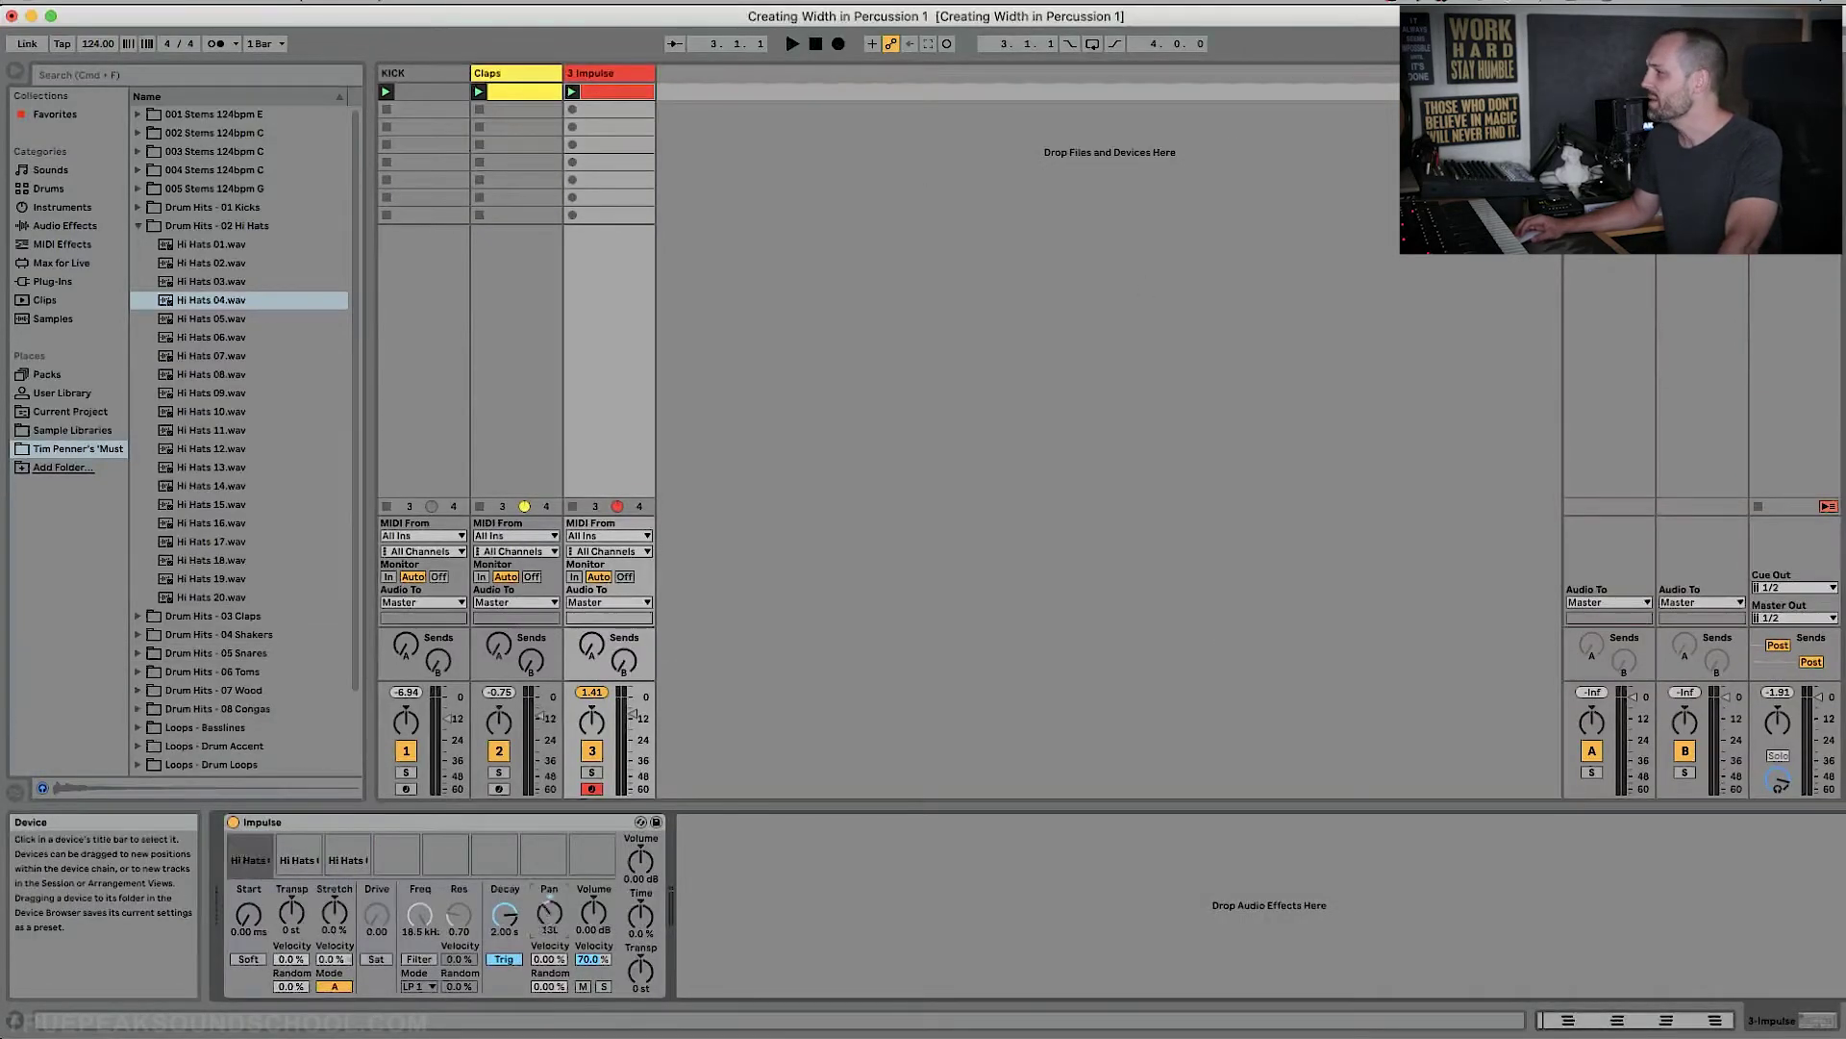
{"action": "left_click", "coordinate": [348, 860]}
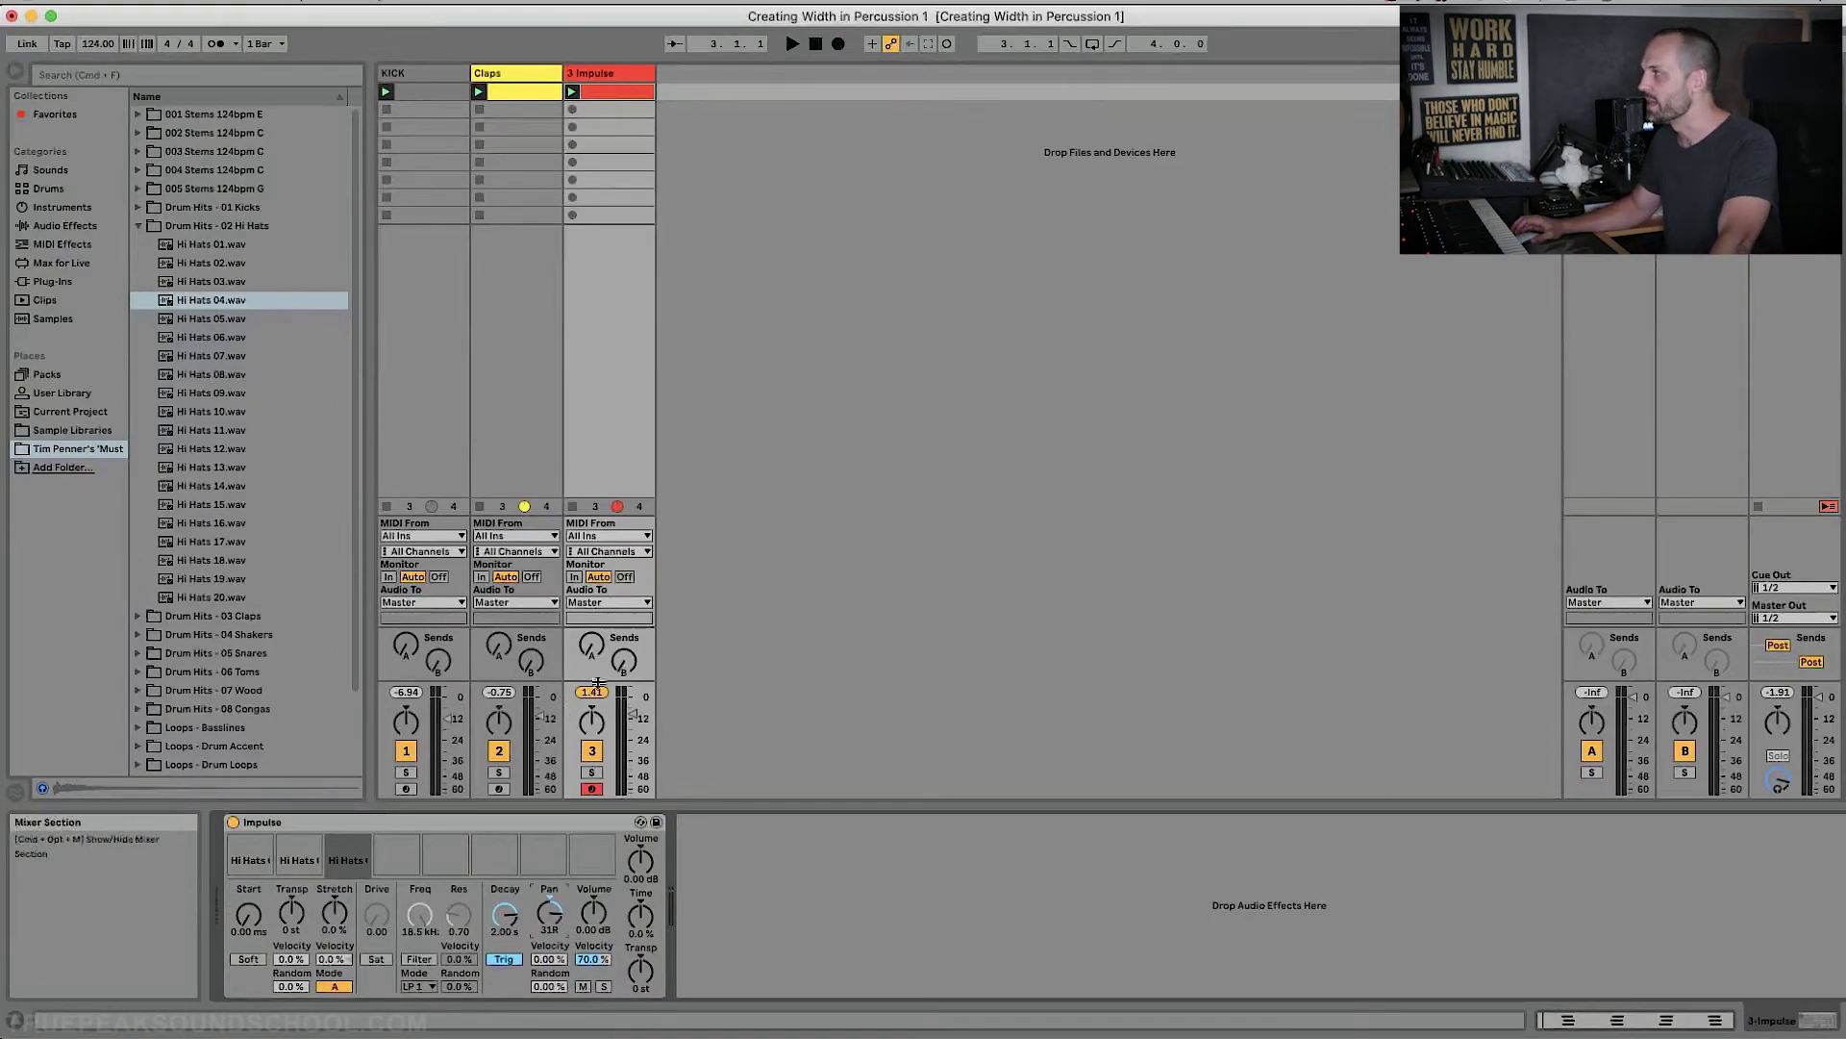
{"action": "key", "text": "space"}
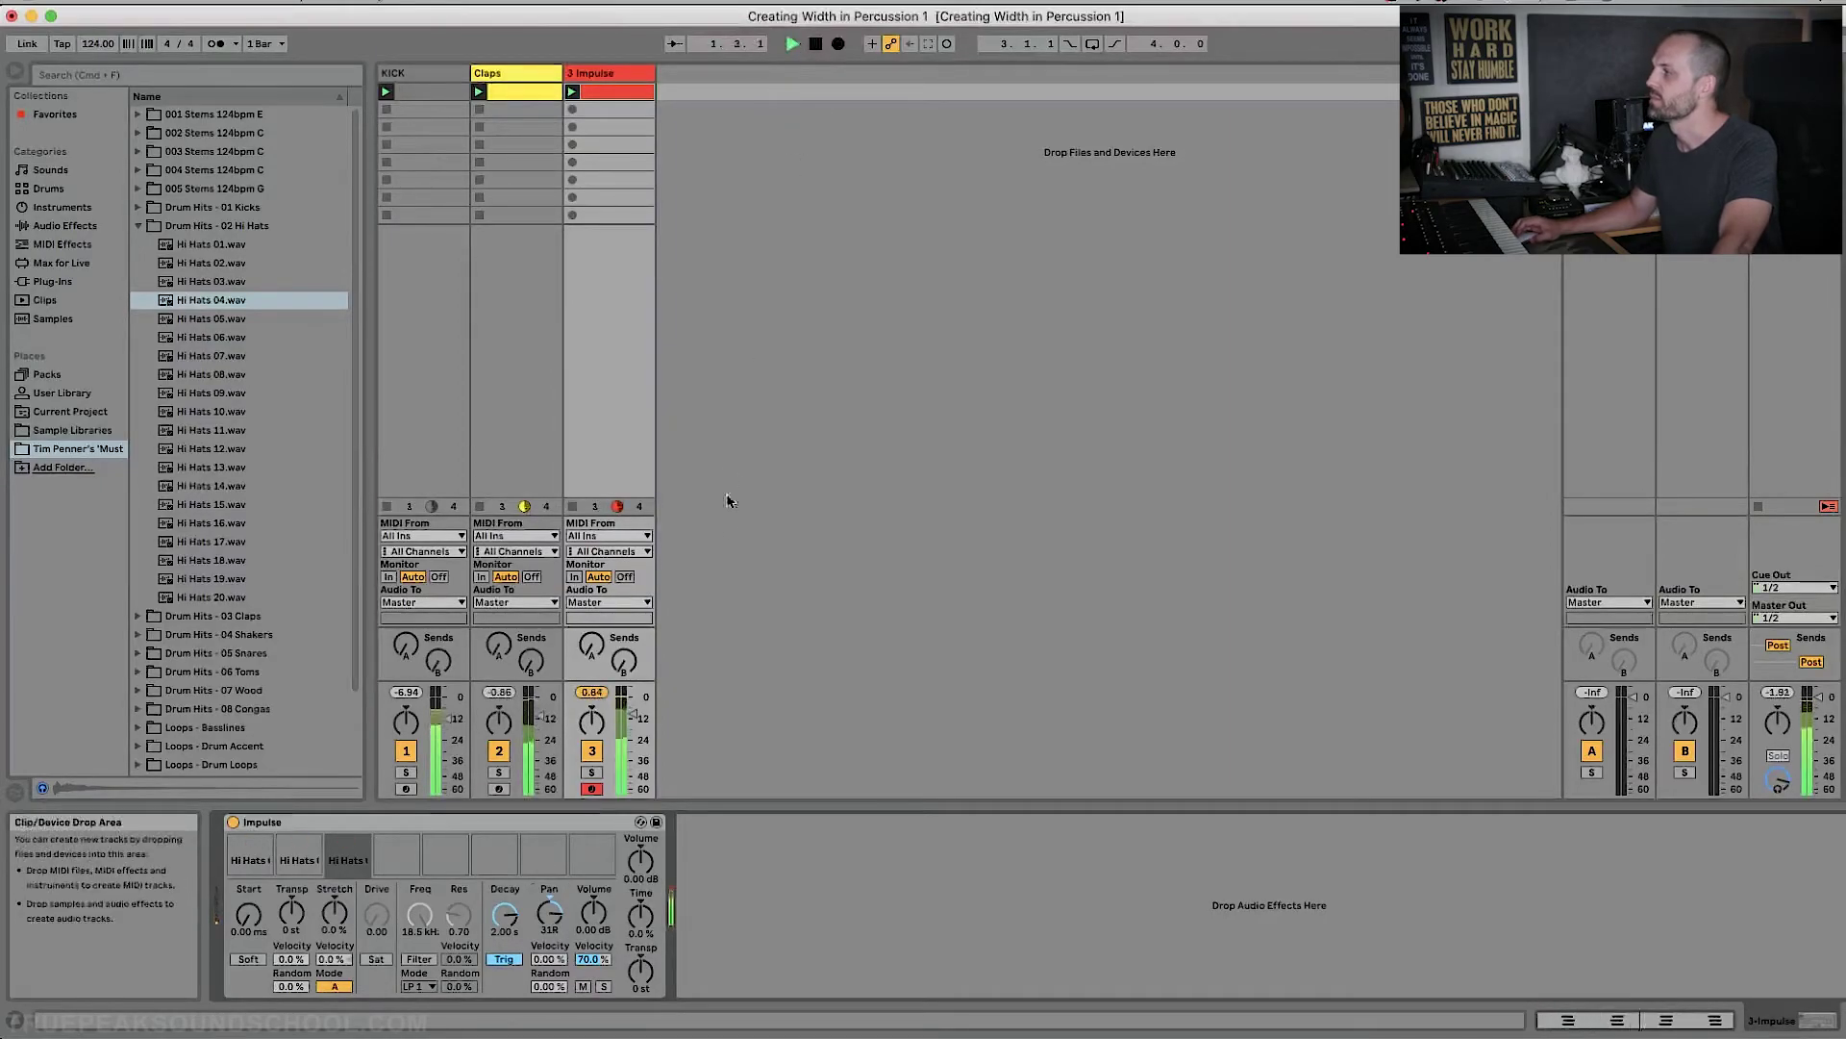
Duplicate all layered hi-hat notes in the Impulse track's clip into bar 2 and set the loop length to 2 bars.
{"action": "double_click", "coordinate": [620, 93]}
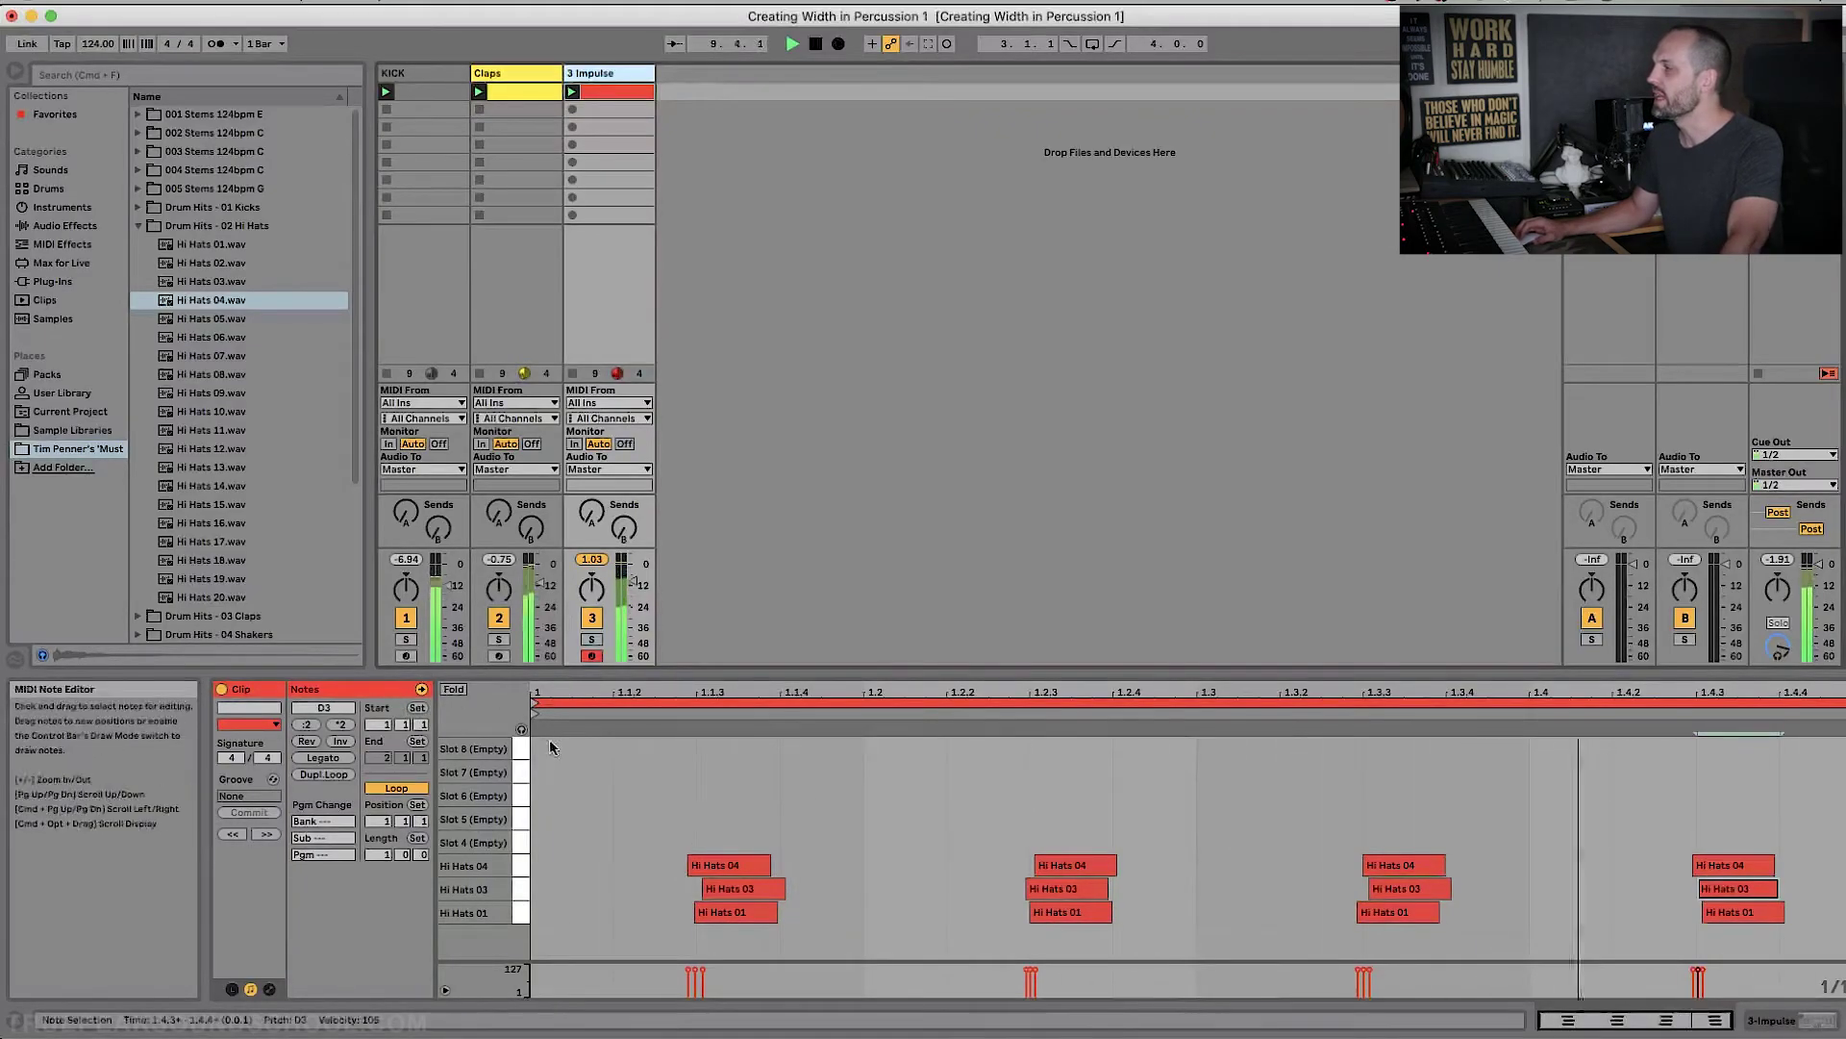
{"action": "key", "text": "super+a"}
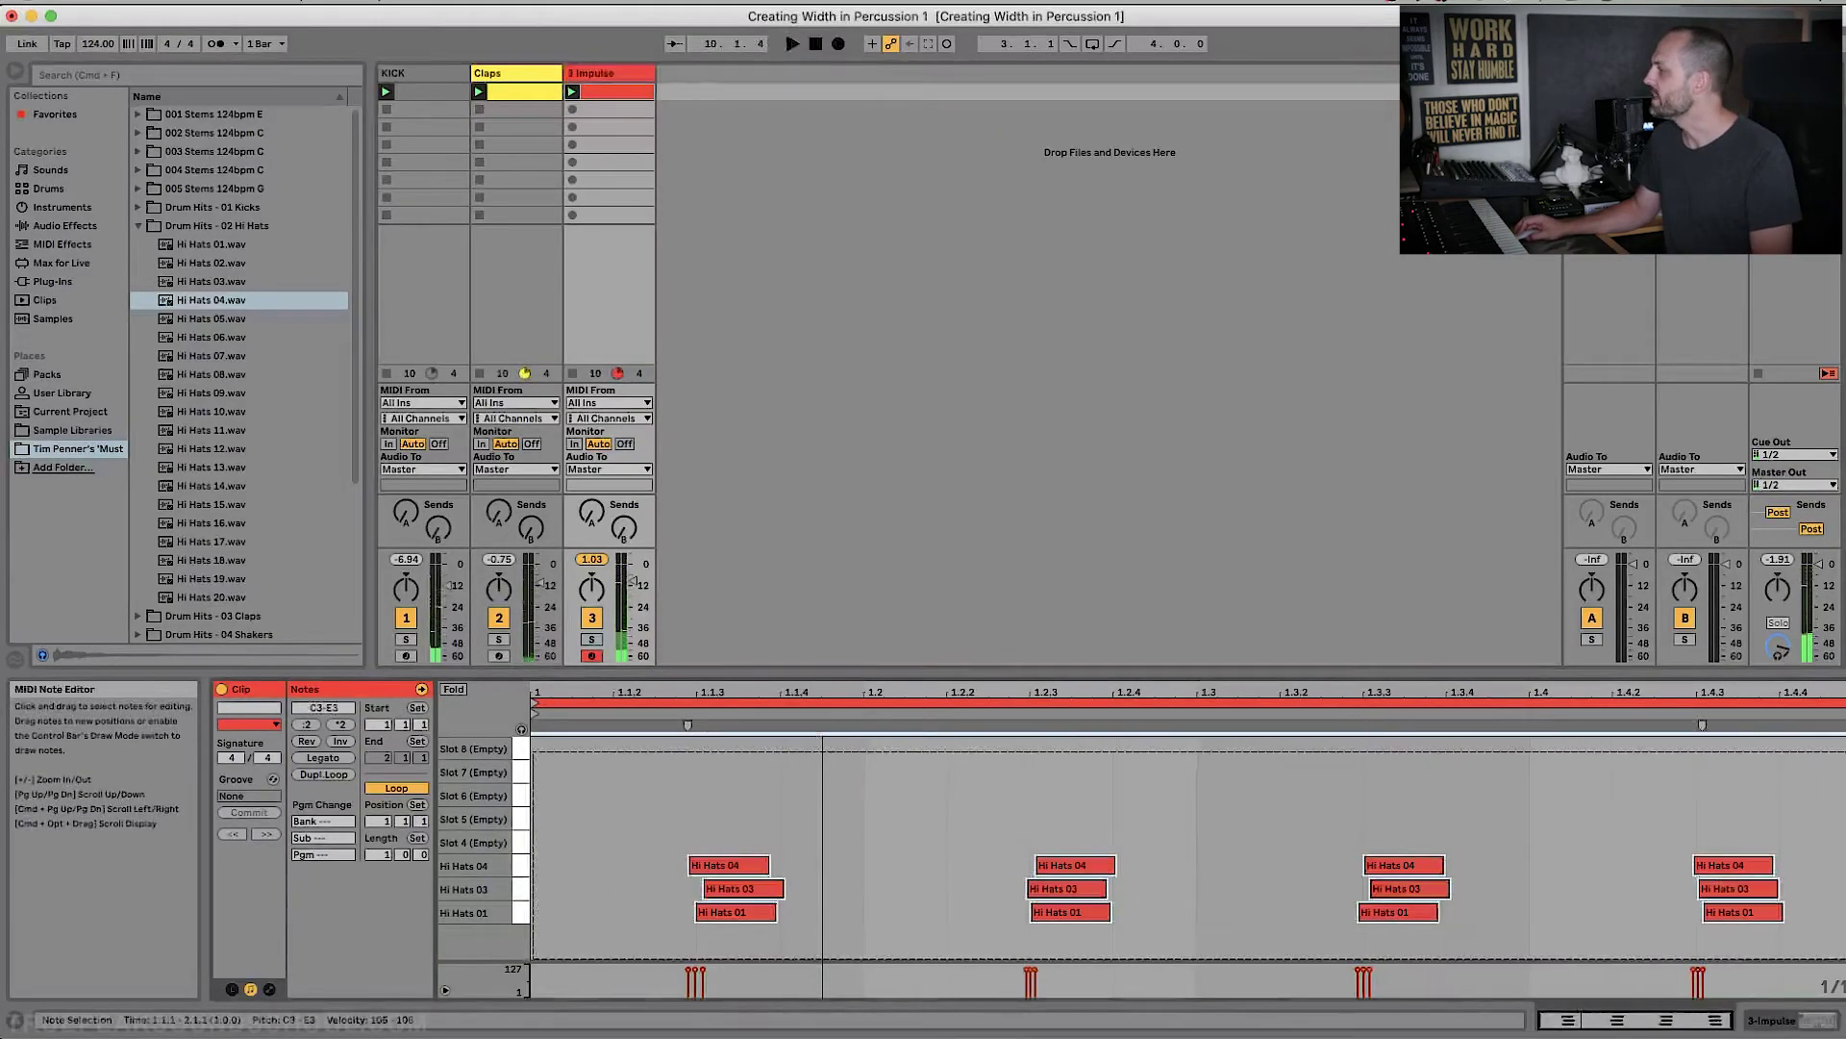
{"action": "key", "text": "super+d"}
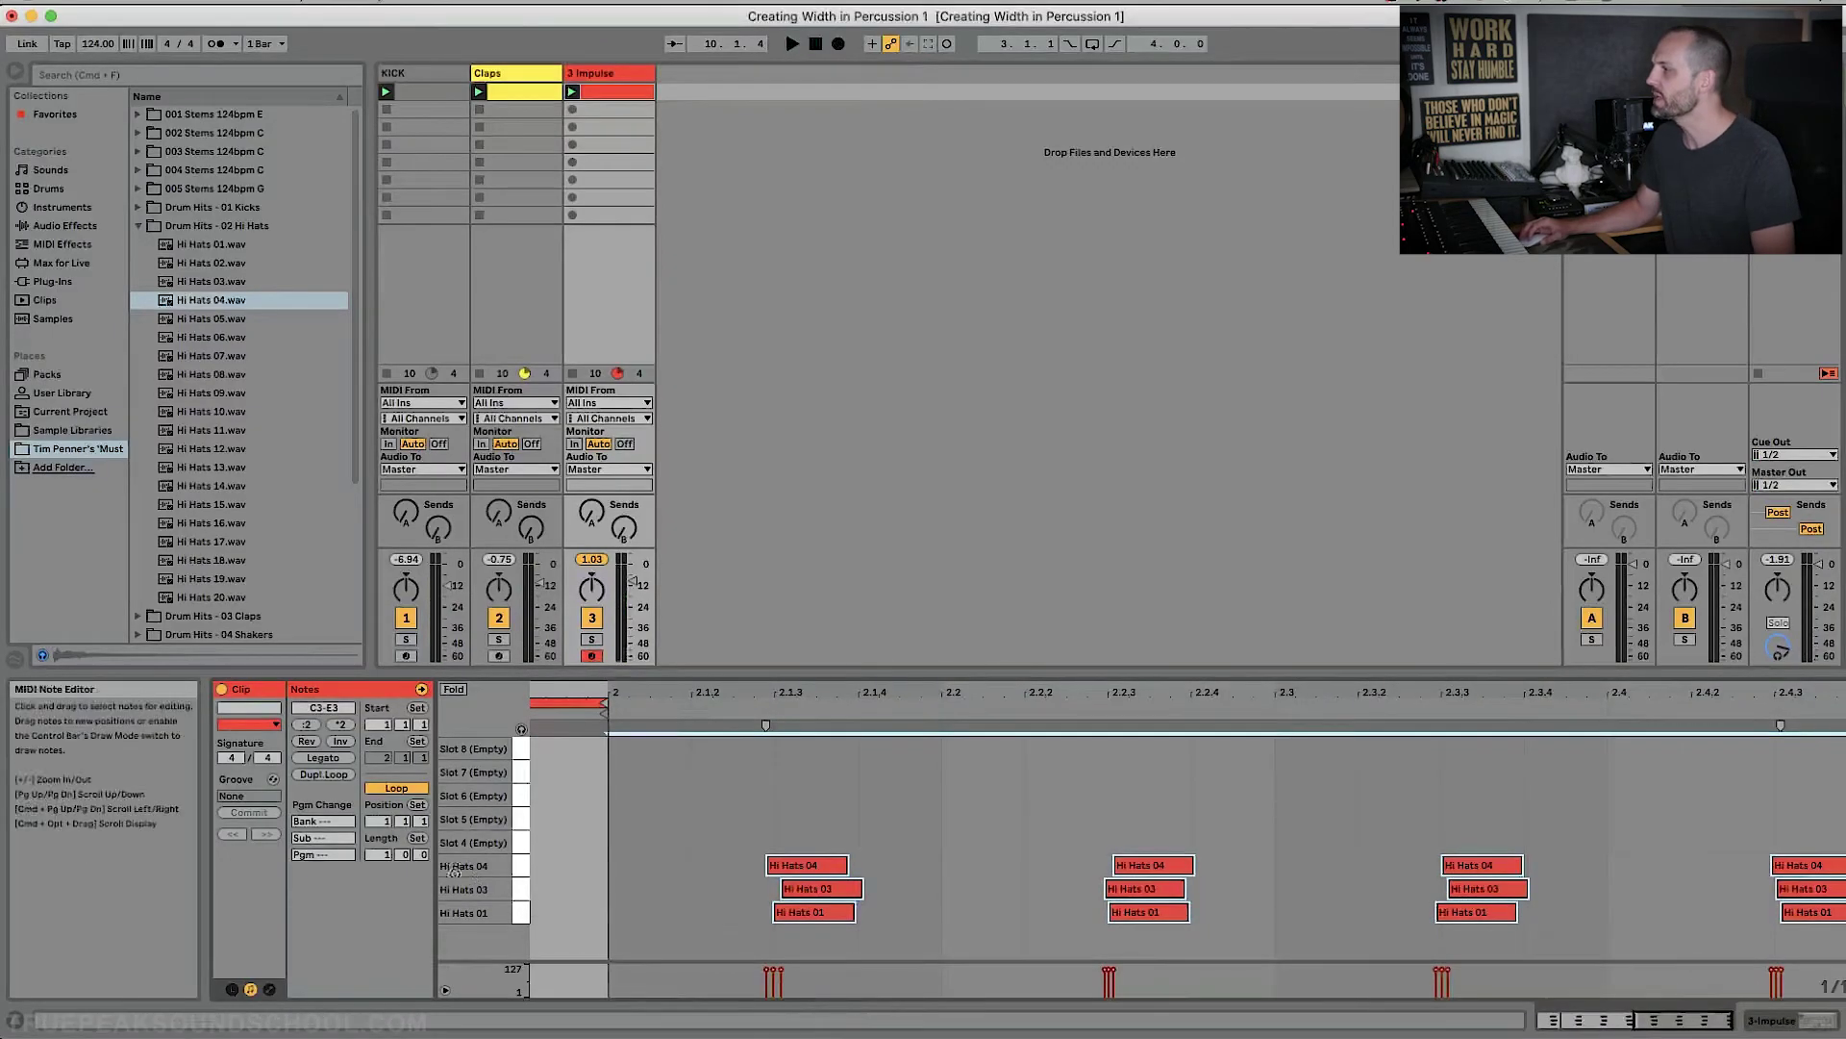
{"action": "left_click_drag", "start_coordinate": [385, 854], "coordinate": [385, 844]}
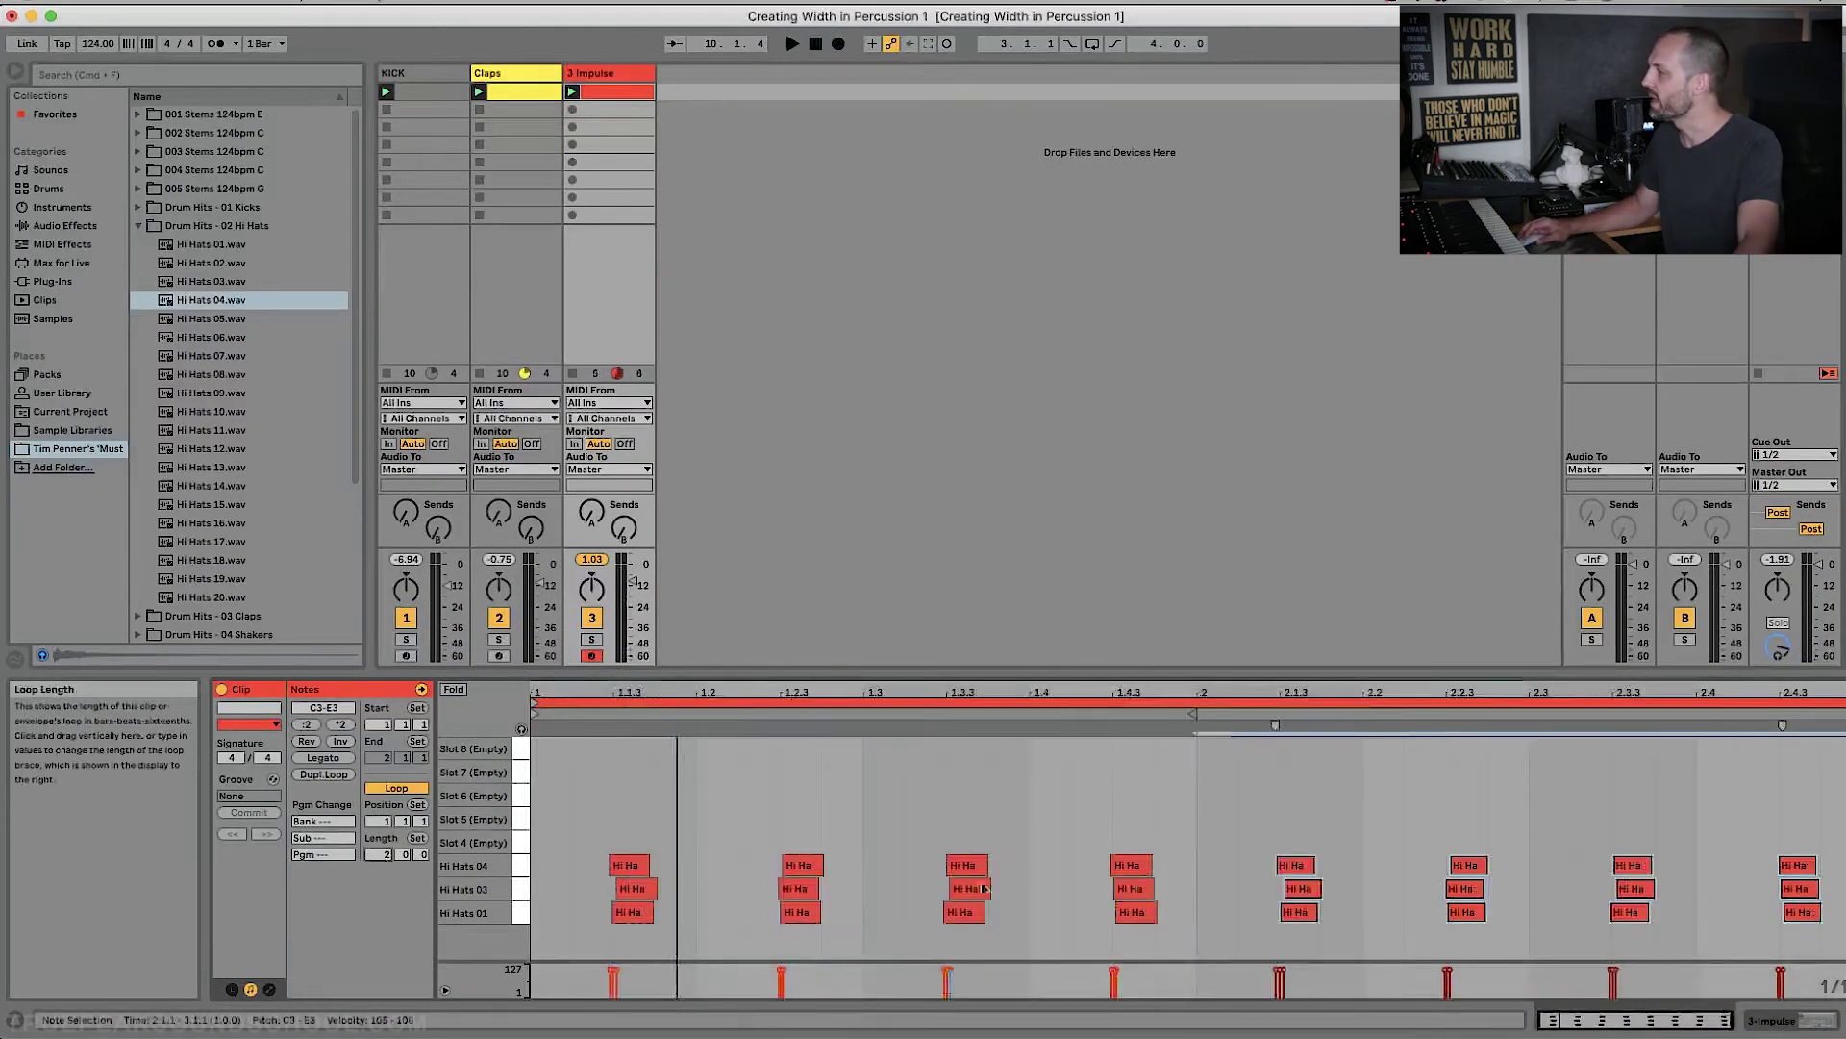
Nudge the duplicated hi-hat layers at 2.1.3 and 2.2.3 slightly in time so their offsets differ from bar 1.
{"action": "left_click", "coordinate": [1300, 890]}
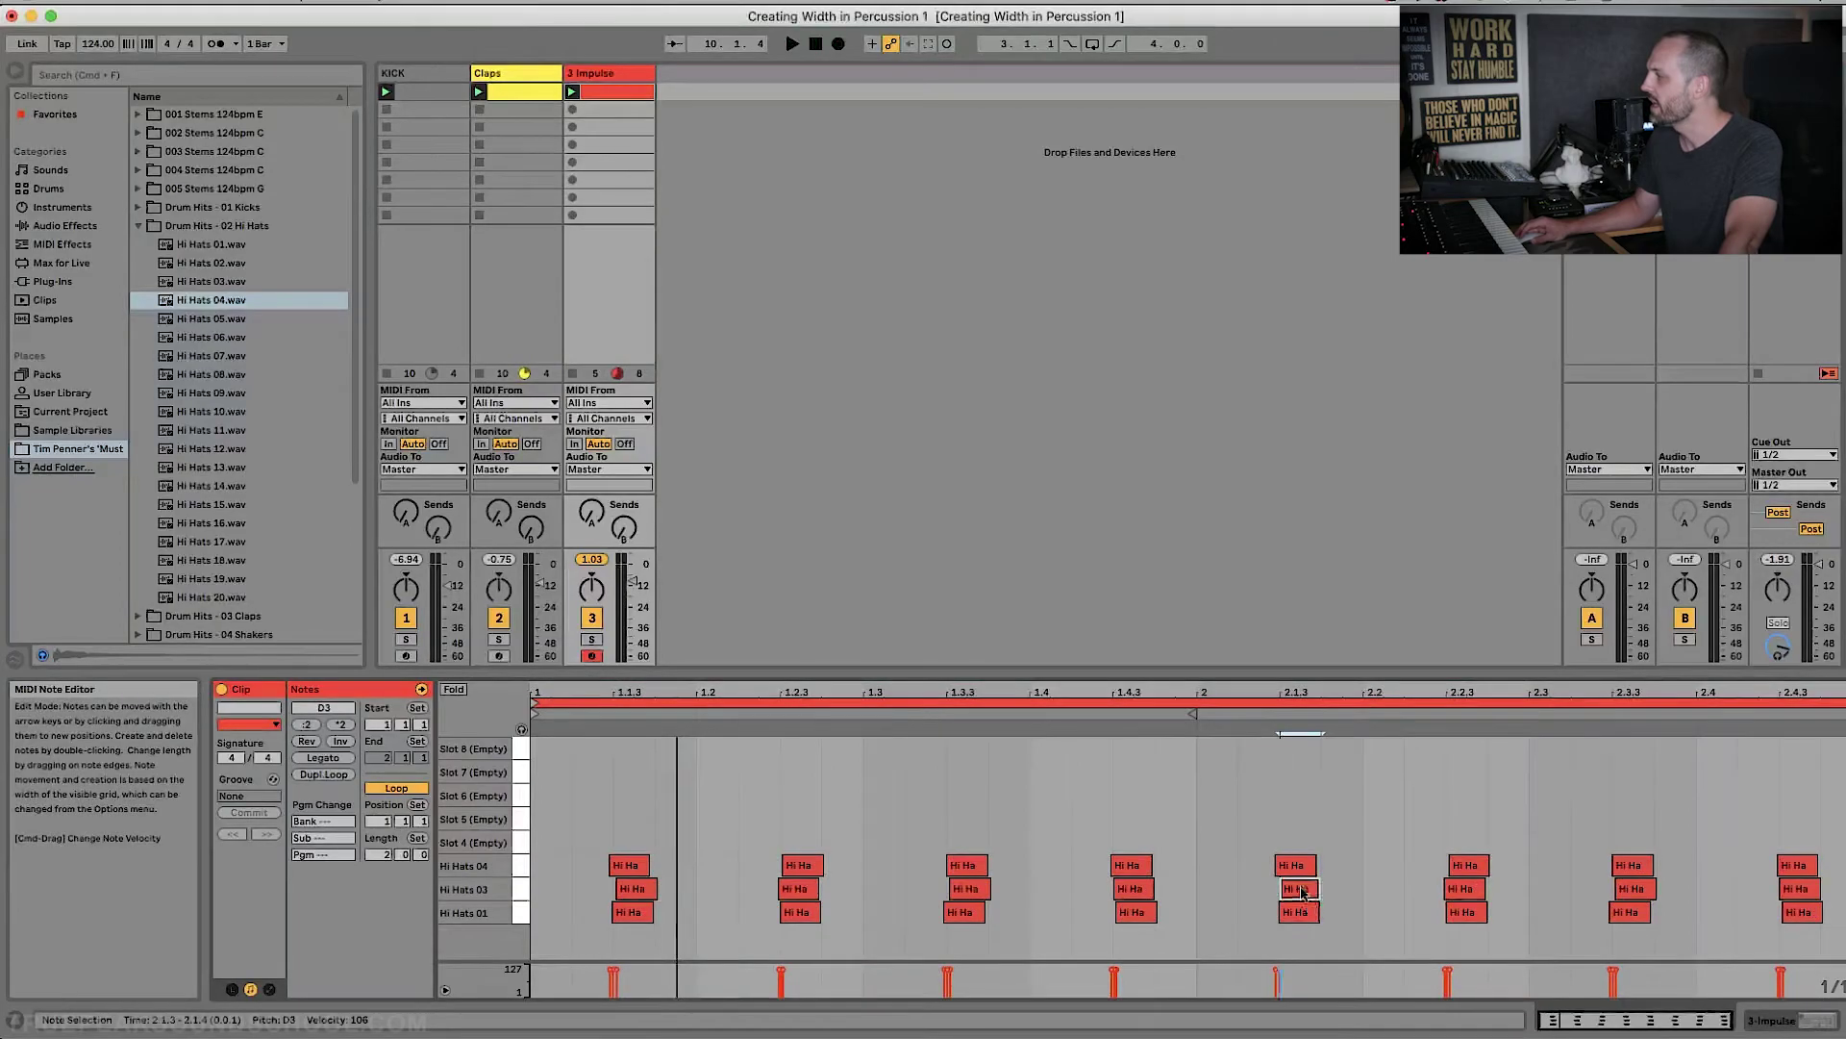
{"action": "left_click_drag", "start_coordinate": [1298, 730], "coordinate": [1279, 769]}
{"action": "left_click", "coordinate": [1266, 868]}
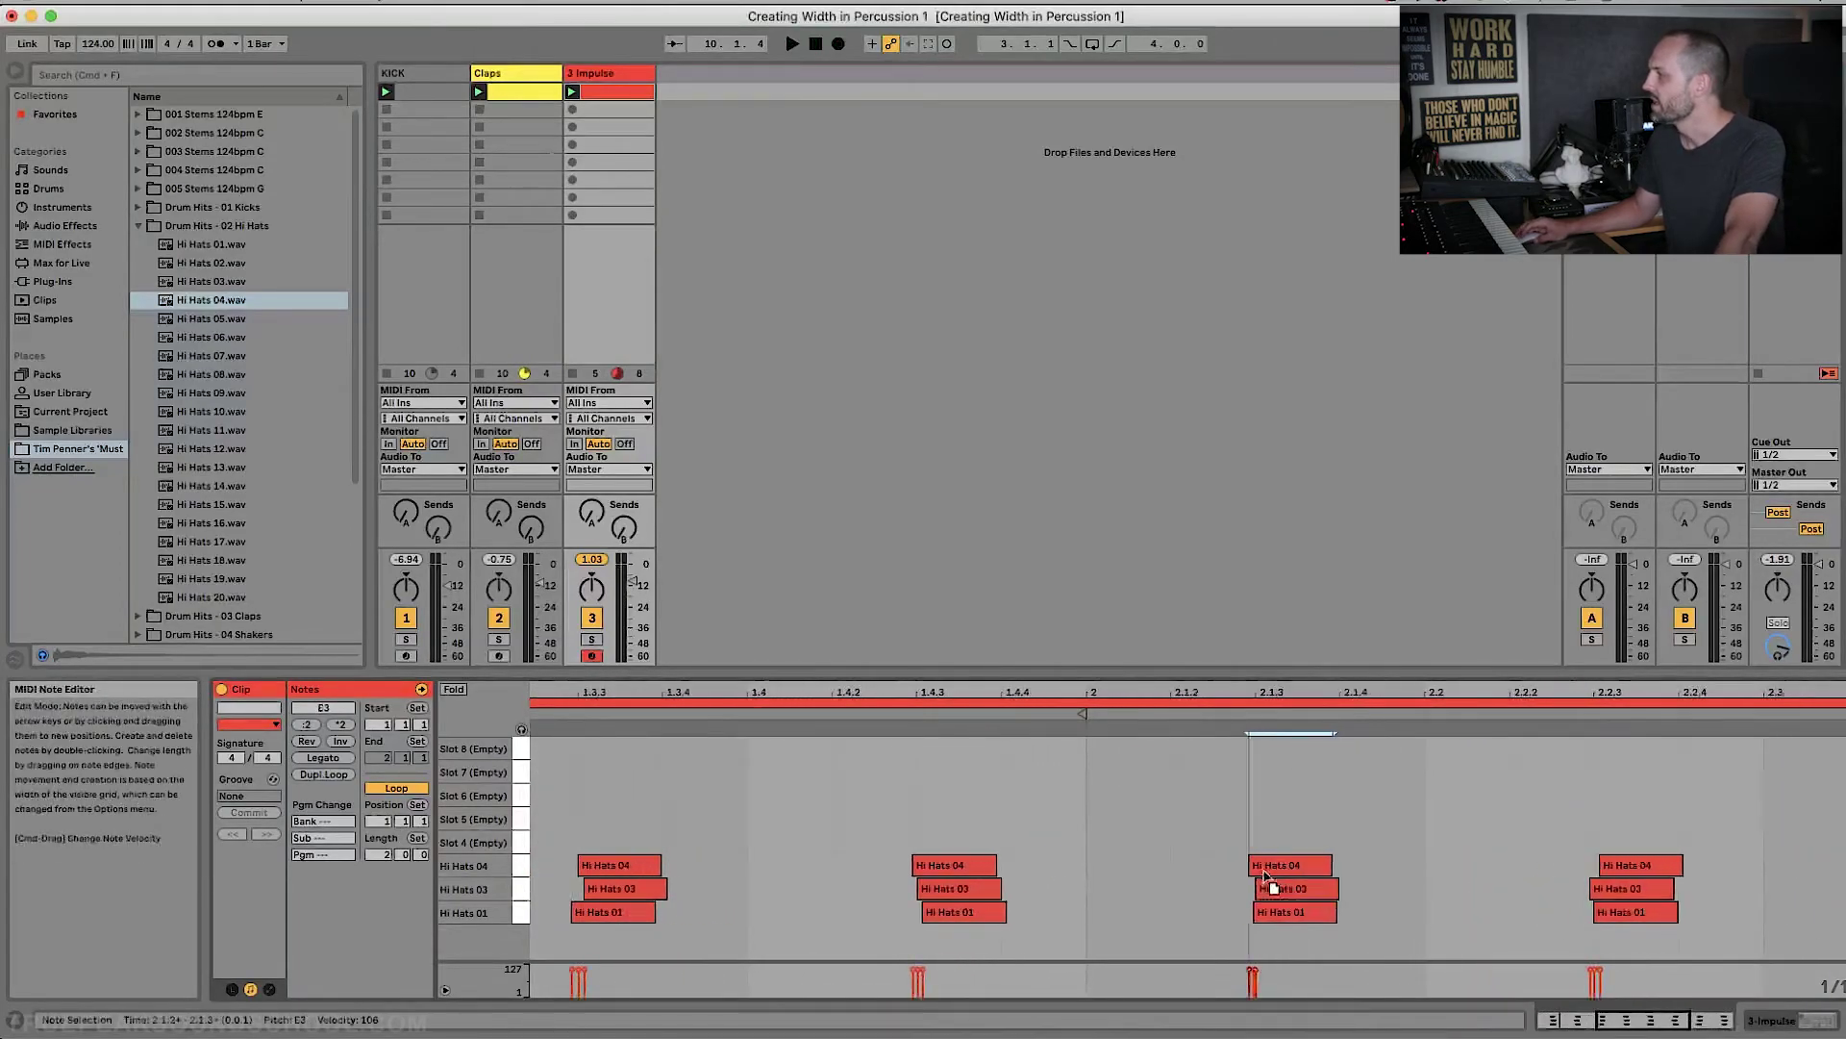
{"action": "left_click_drag", "start_coordinate": [1642, 889], "coordinate": [1647, 889]}
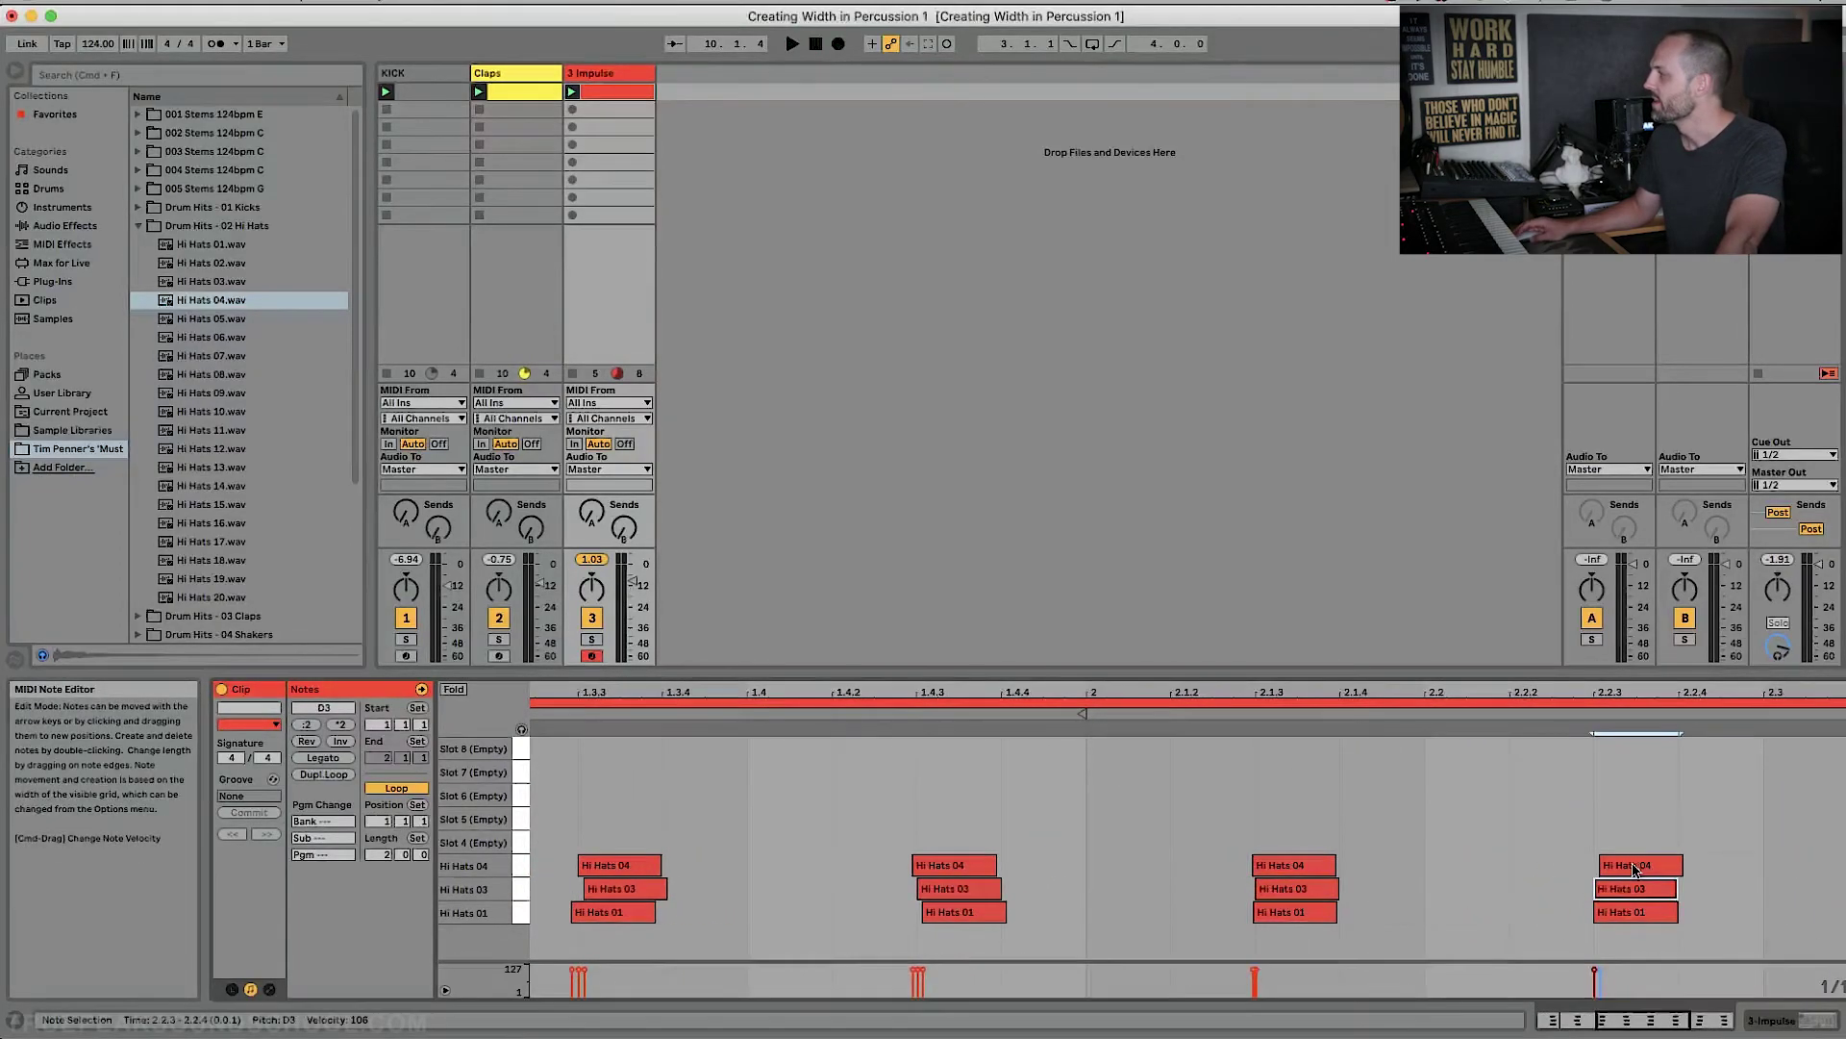
{"action": "scroll", "coordinate": [1618, 875], "scroll_direction": "right", "scroll_amount": 5}
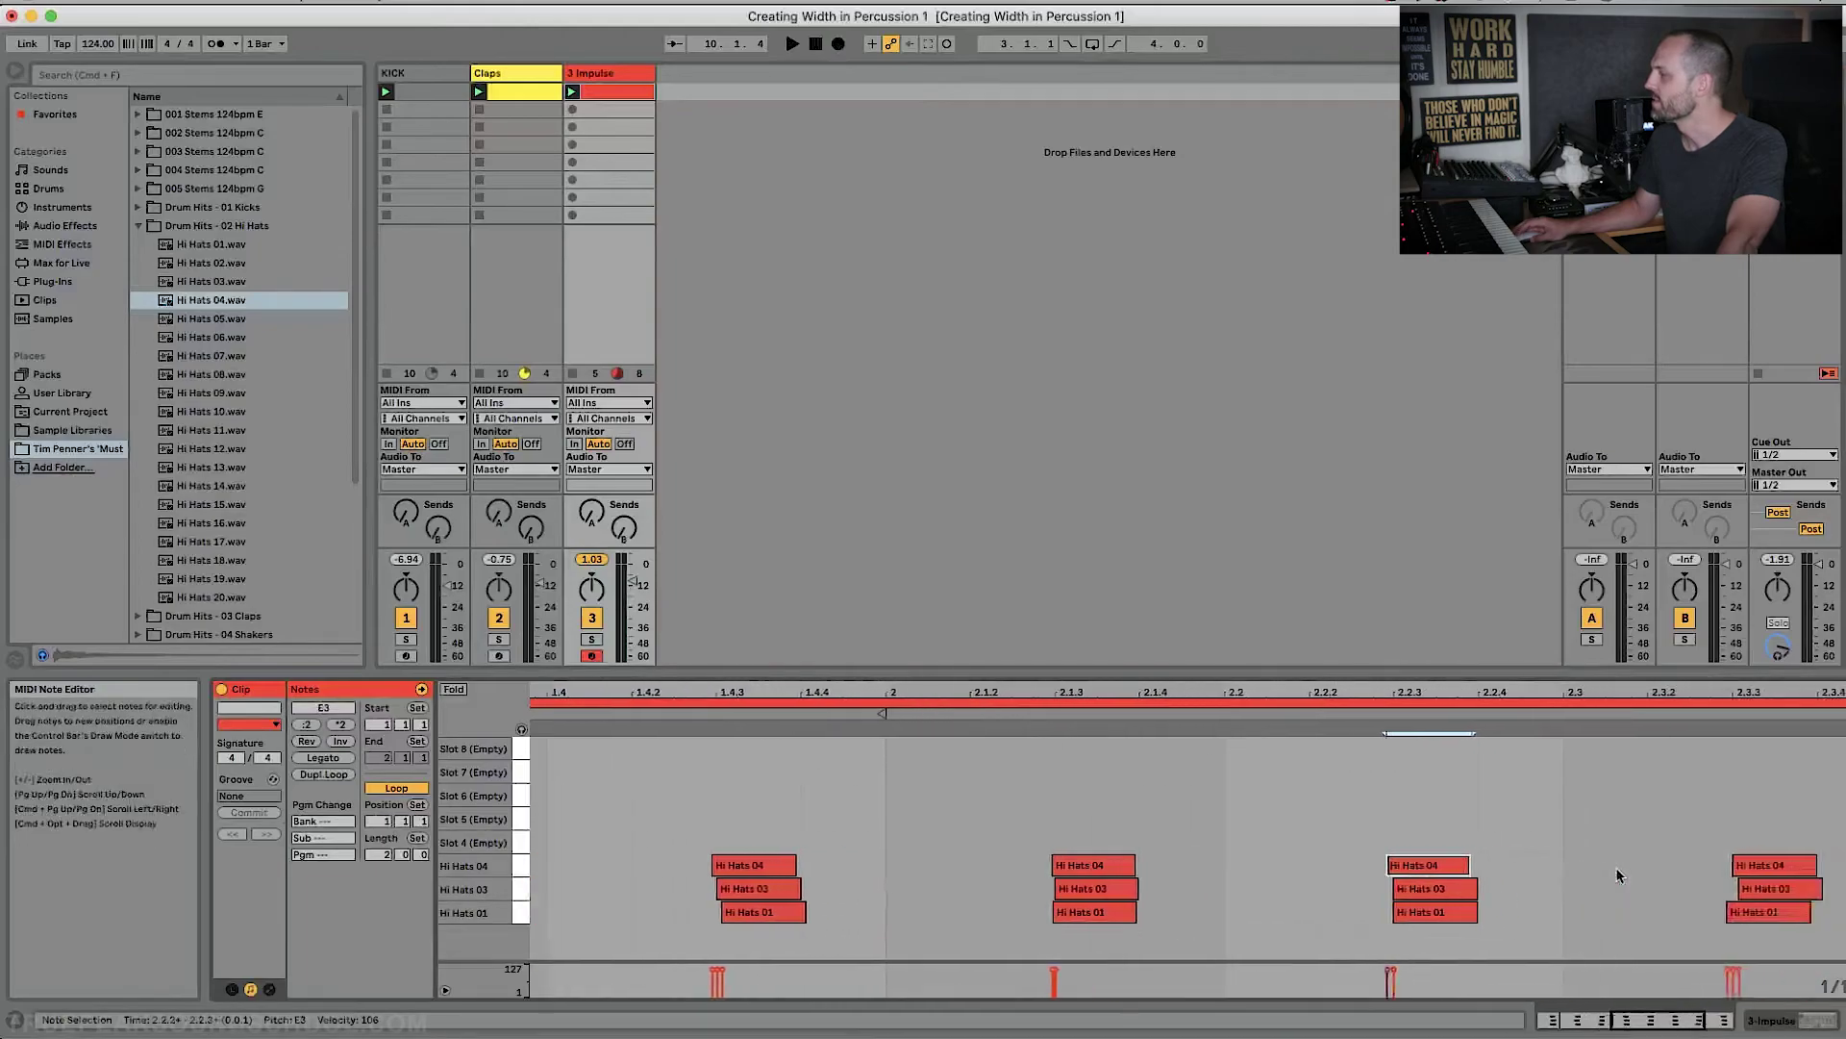
{"action": "left_click", "coordinate": [1393, 914]}
{"action": "left_click_drag", "start_coordinate": [1393, 915], "coordinate": [1398, 915]}
{"action": "scroll", "coordinate": [1488, 903], "scroll_direction": "right", "scroll_amount": 3}
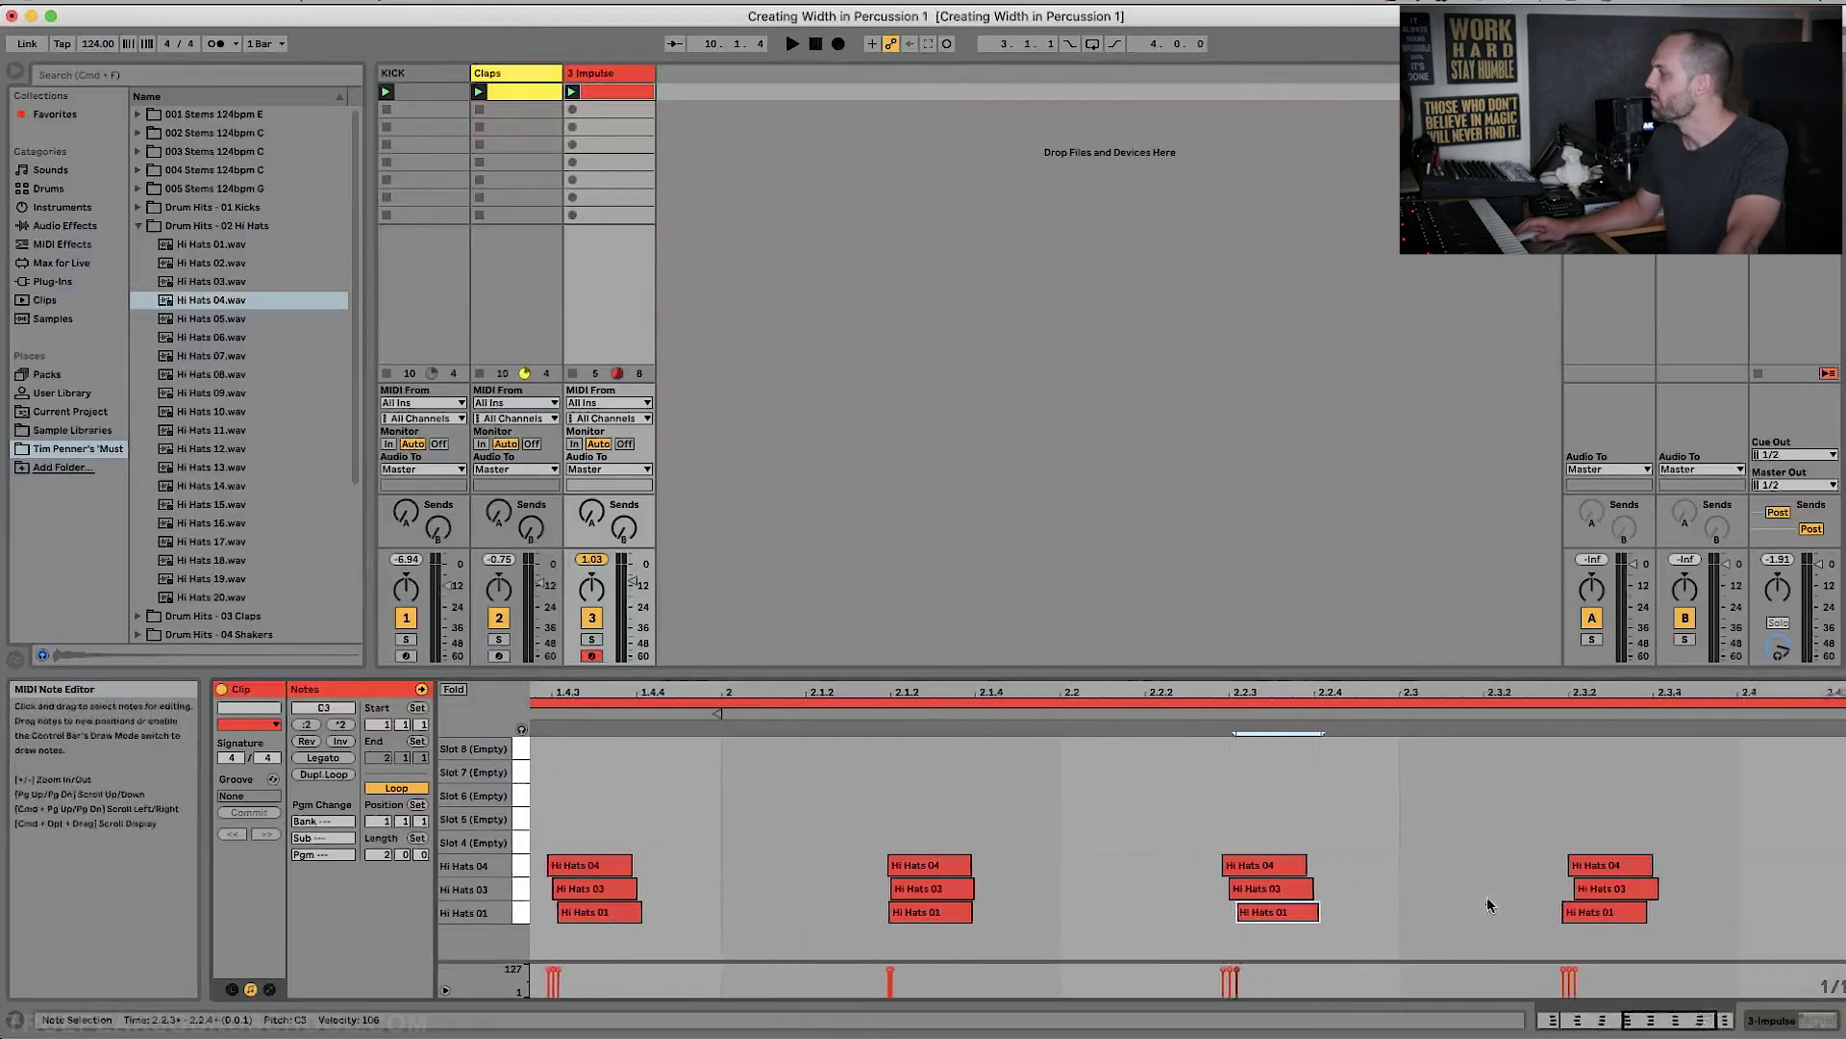
Shift Hi Hats 03 at 2.3.3 and Hi Hats 04 and 01 at 2.4.3 slightly off their copied timing, and play the full pattern.
{"action": "mouse_move", "coordinate": [1585, 890]}
{"action": "left_mouse_down"}
{"action": "mouse_move", "coordinate": [1574, 915]}
{"action": "mouse_move", "coordinate": [1580, 865]}
{"action": "left_mouse_up"}
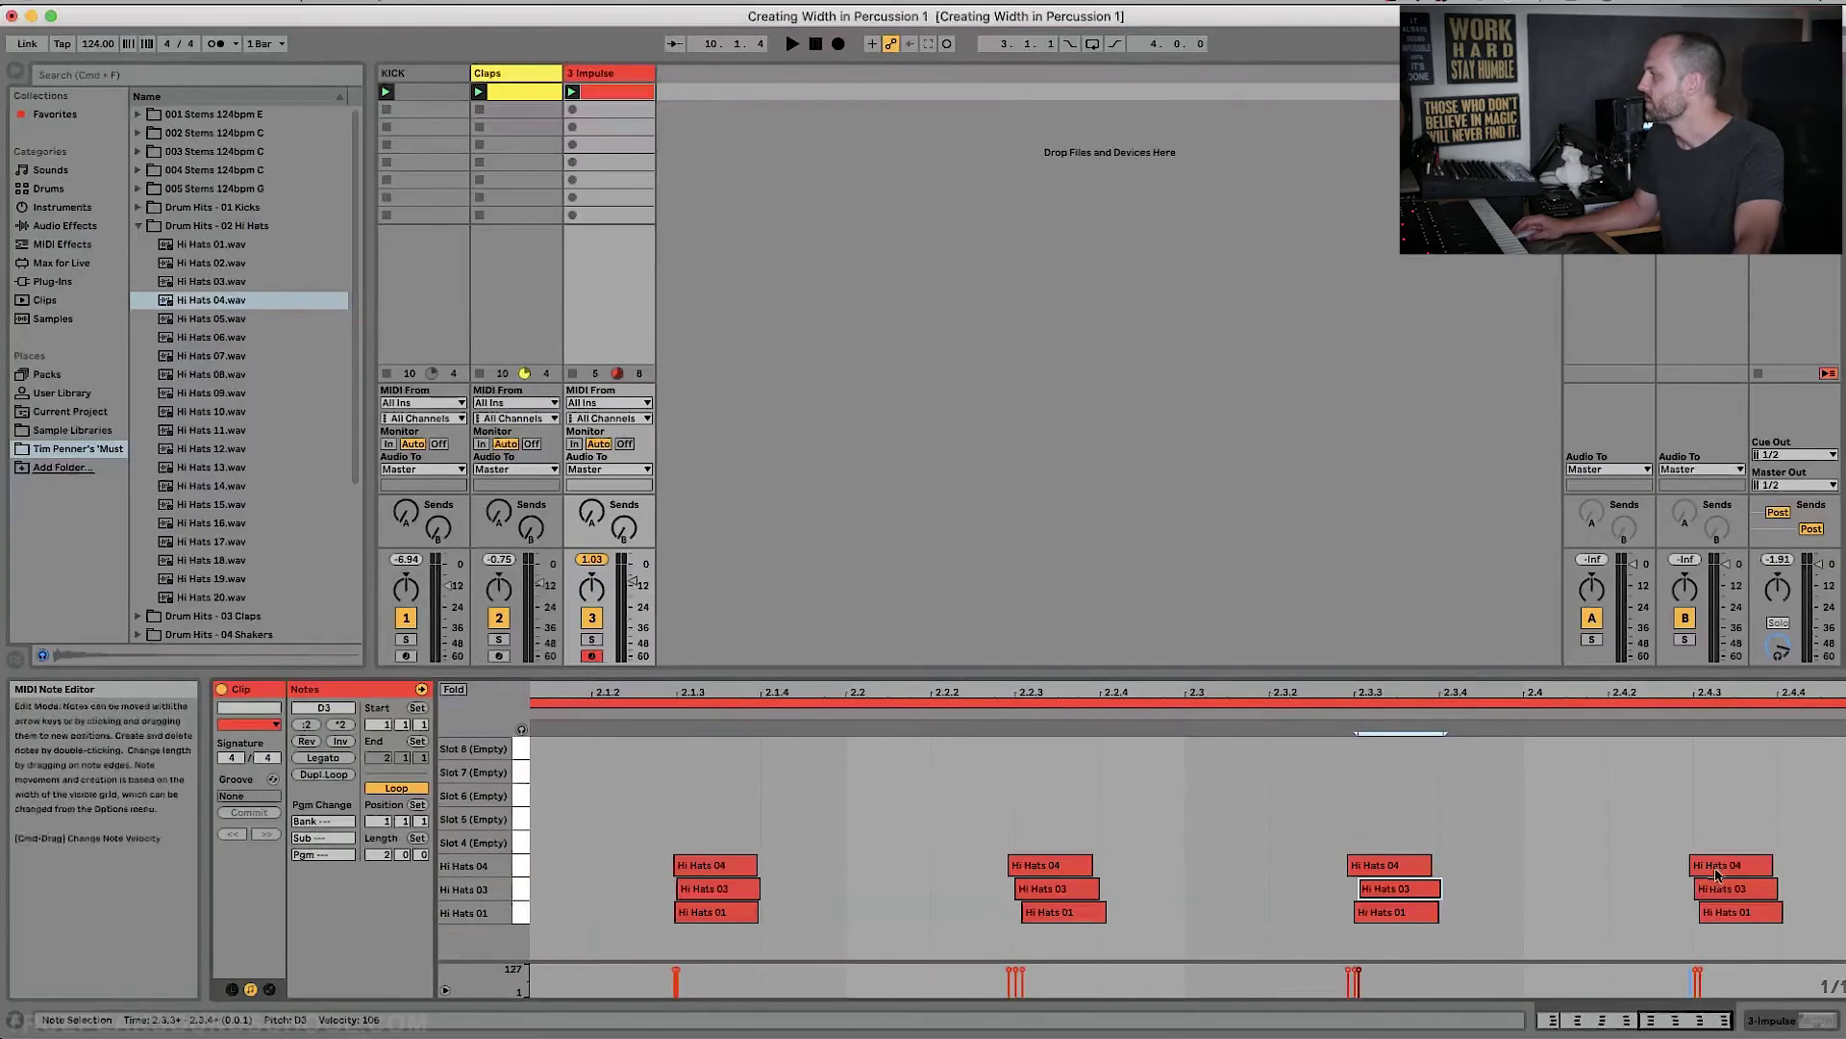
{"action": "left_click", "coordinate": [1725, 871]}
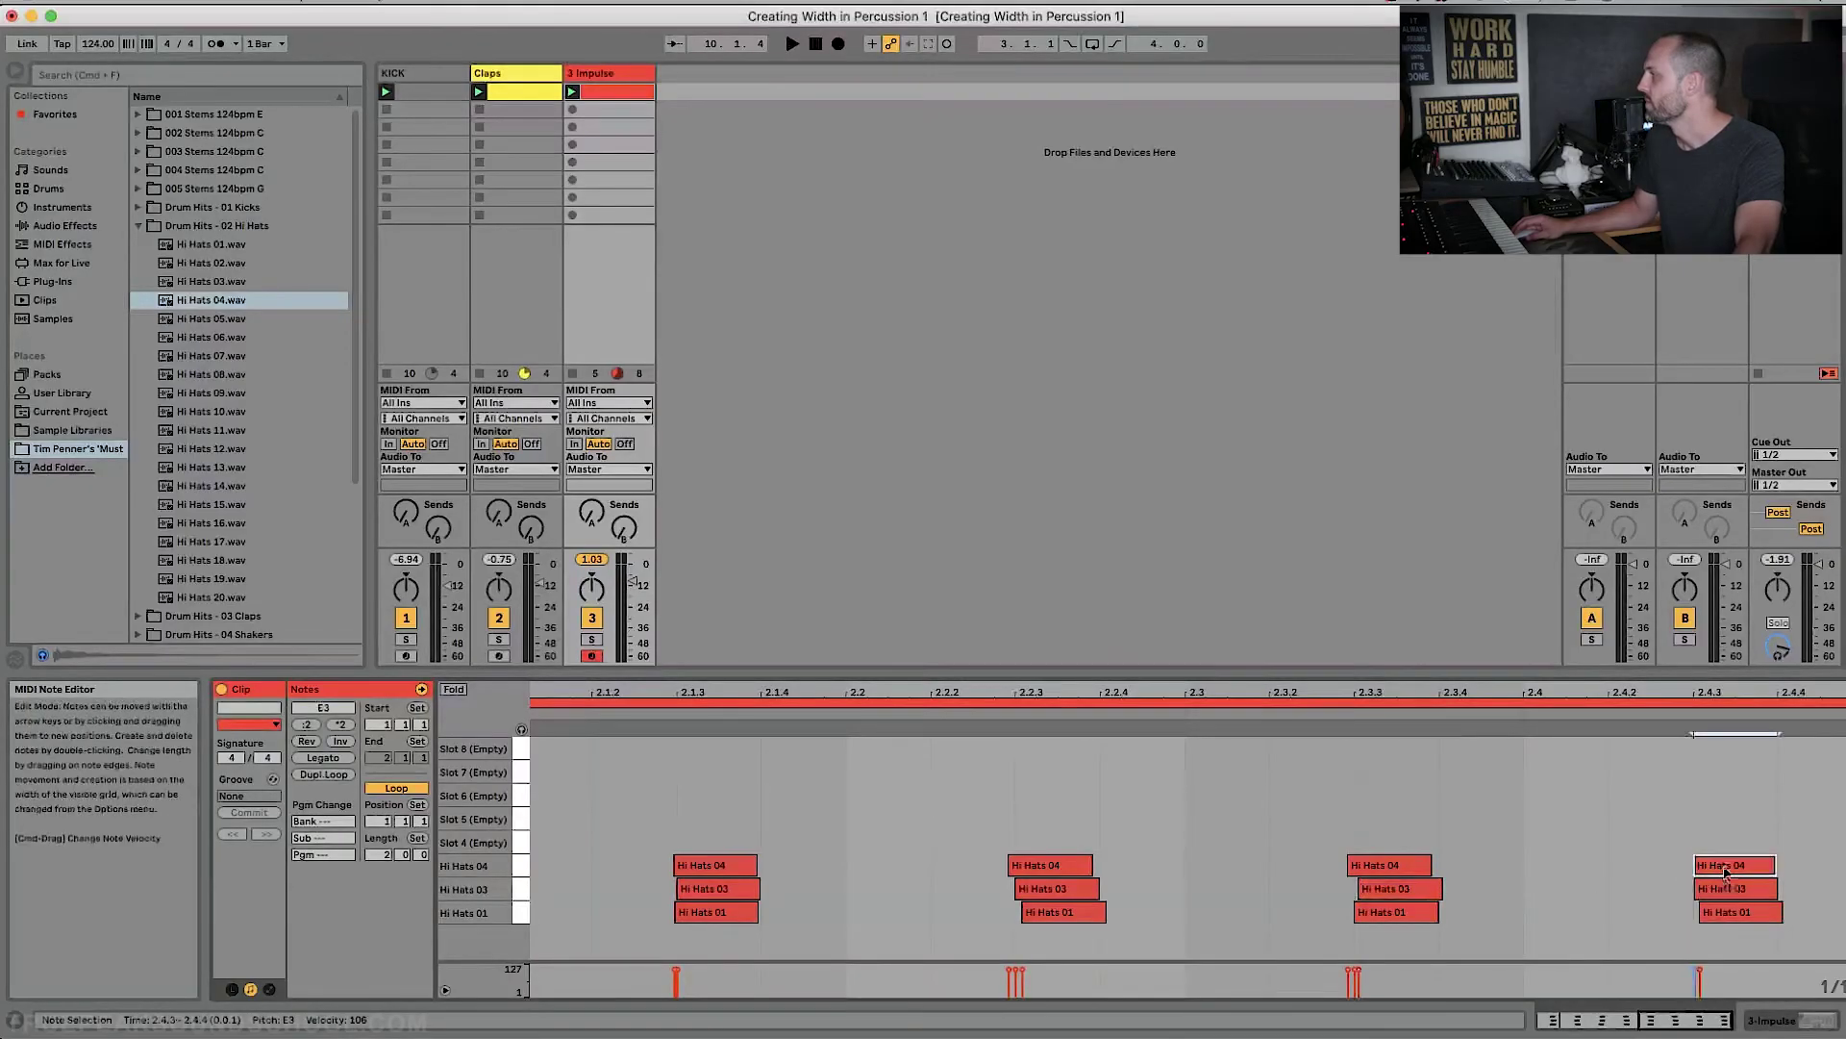
{"action": "left_click_drag", "start_coordinate": [1714, 918], "coordinate": [1710, 919]}
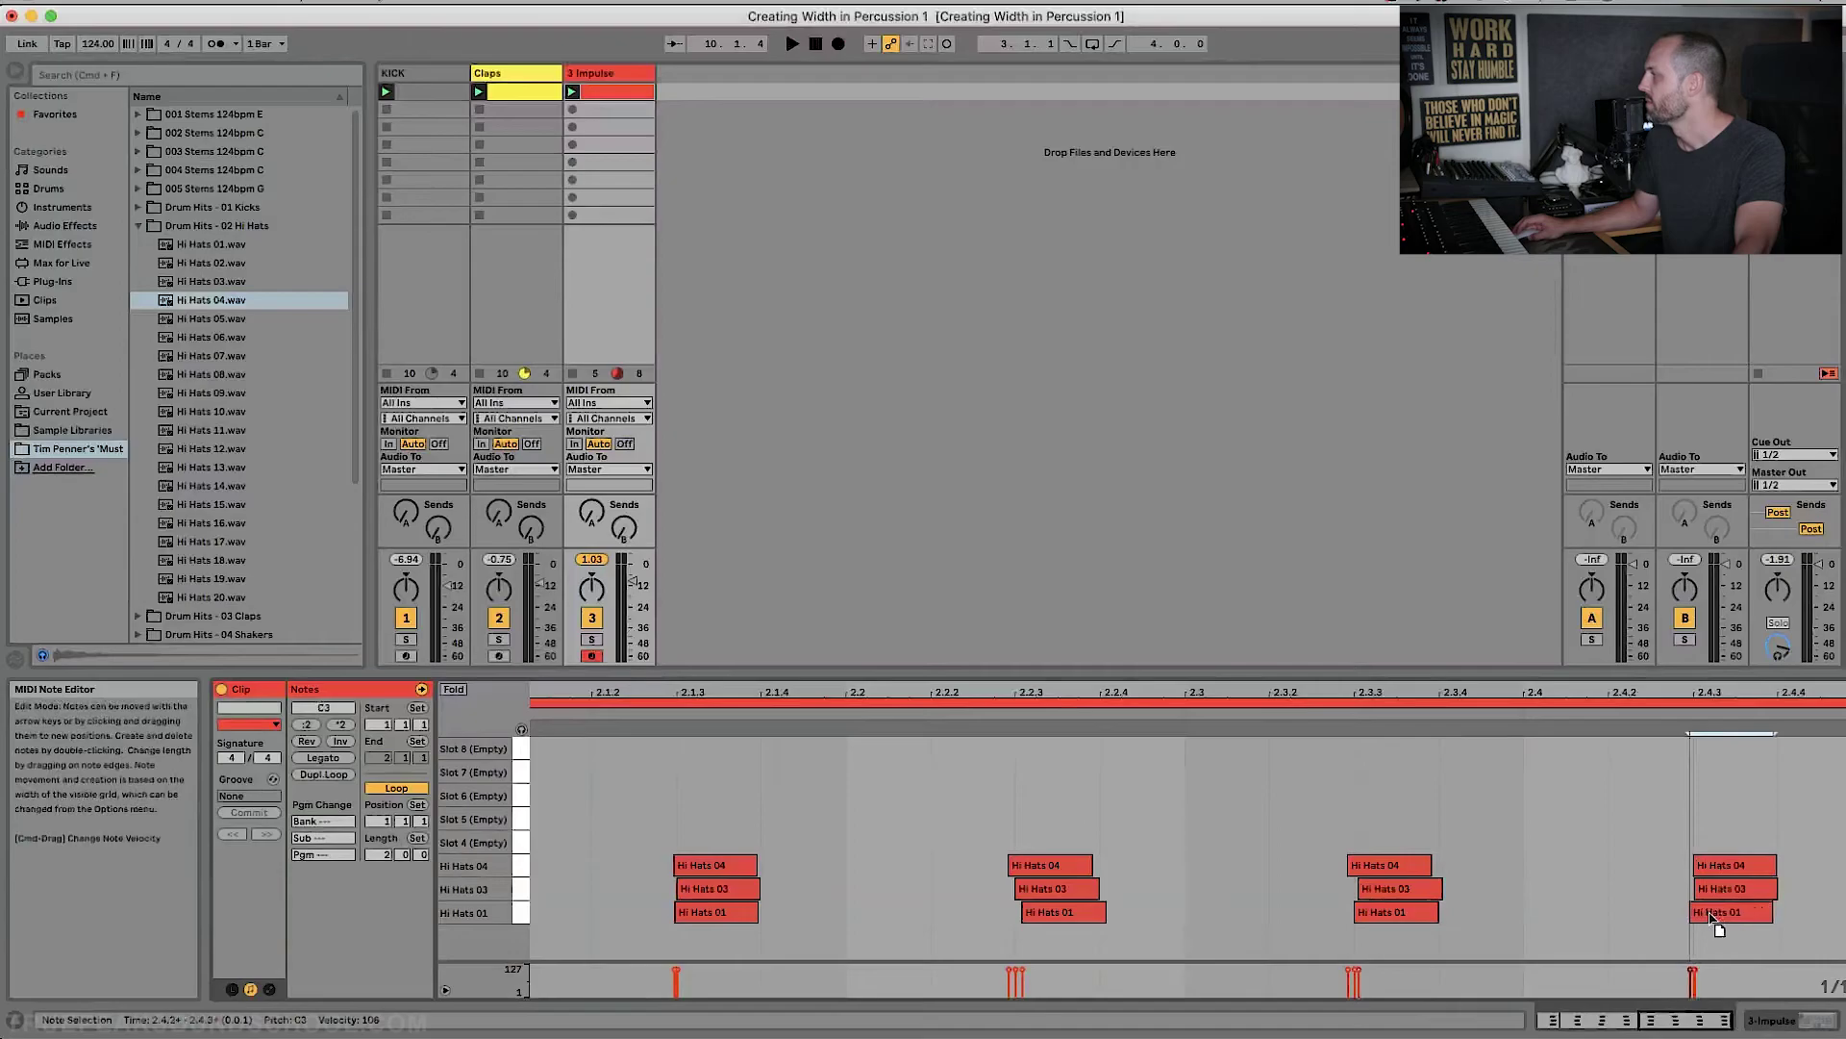
{"action": "left_click", "coordinate": [792, 45]}
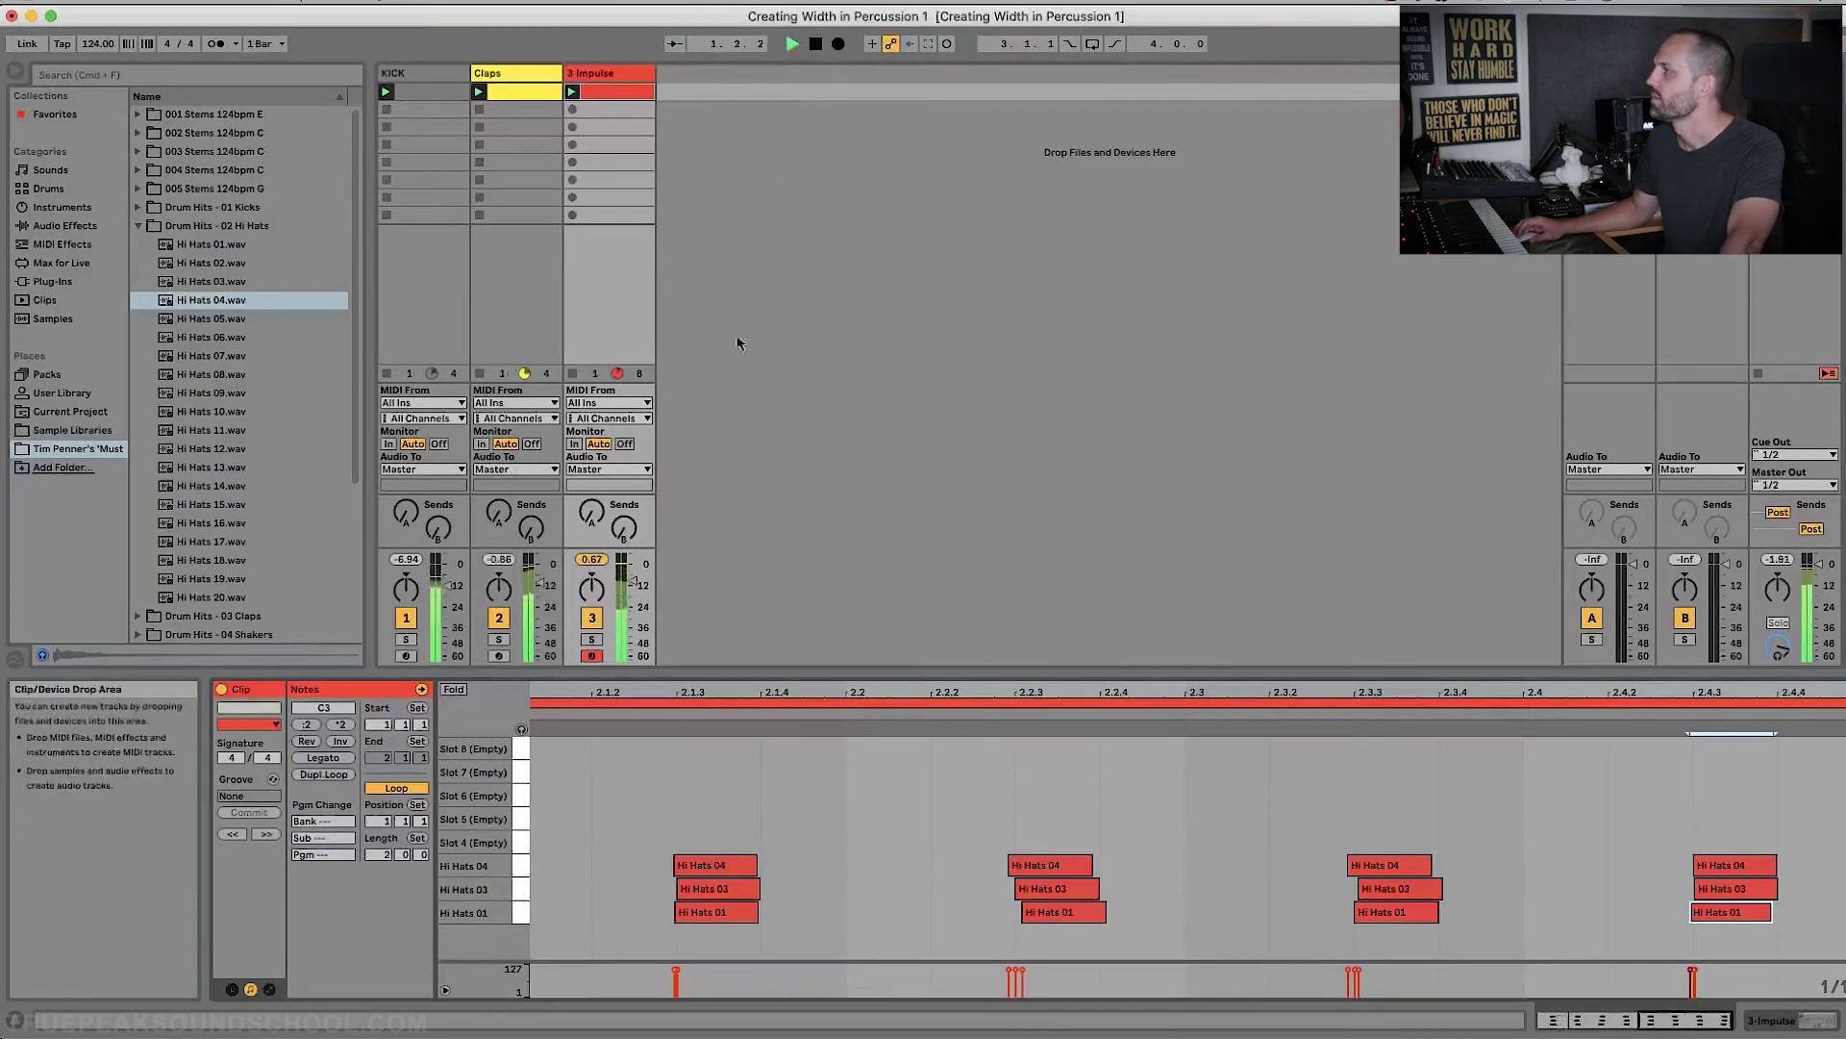
{"action": "left_click_drag", "start_coordinate": [1462, 707], "coordinate": [1462, 691]}
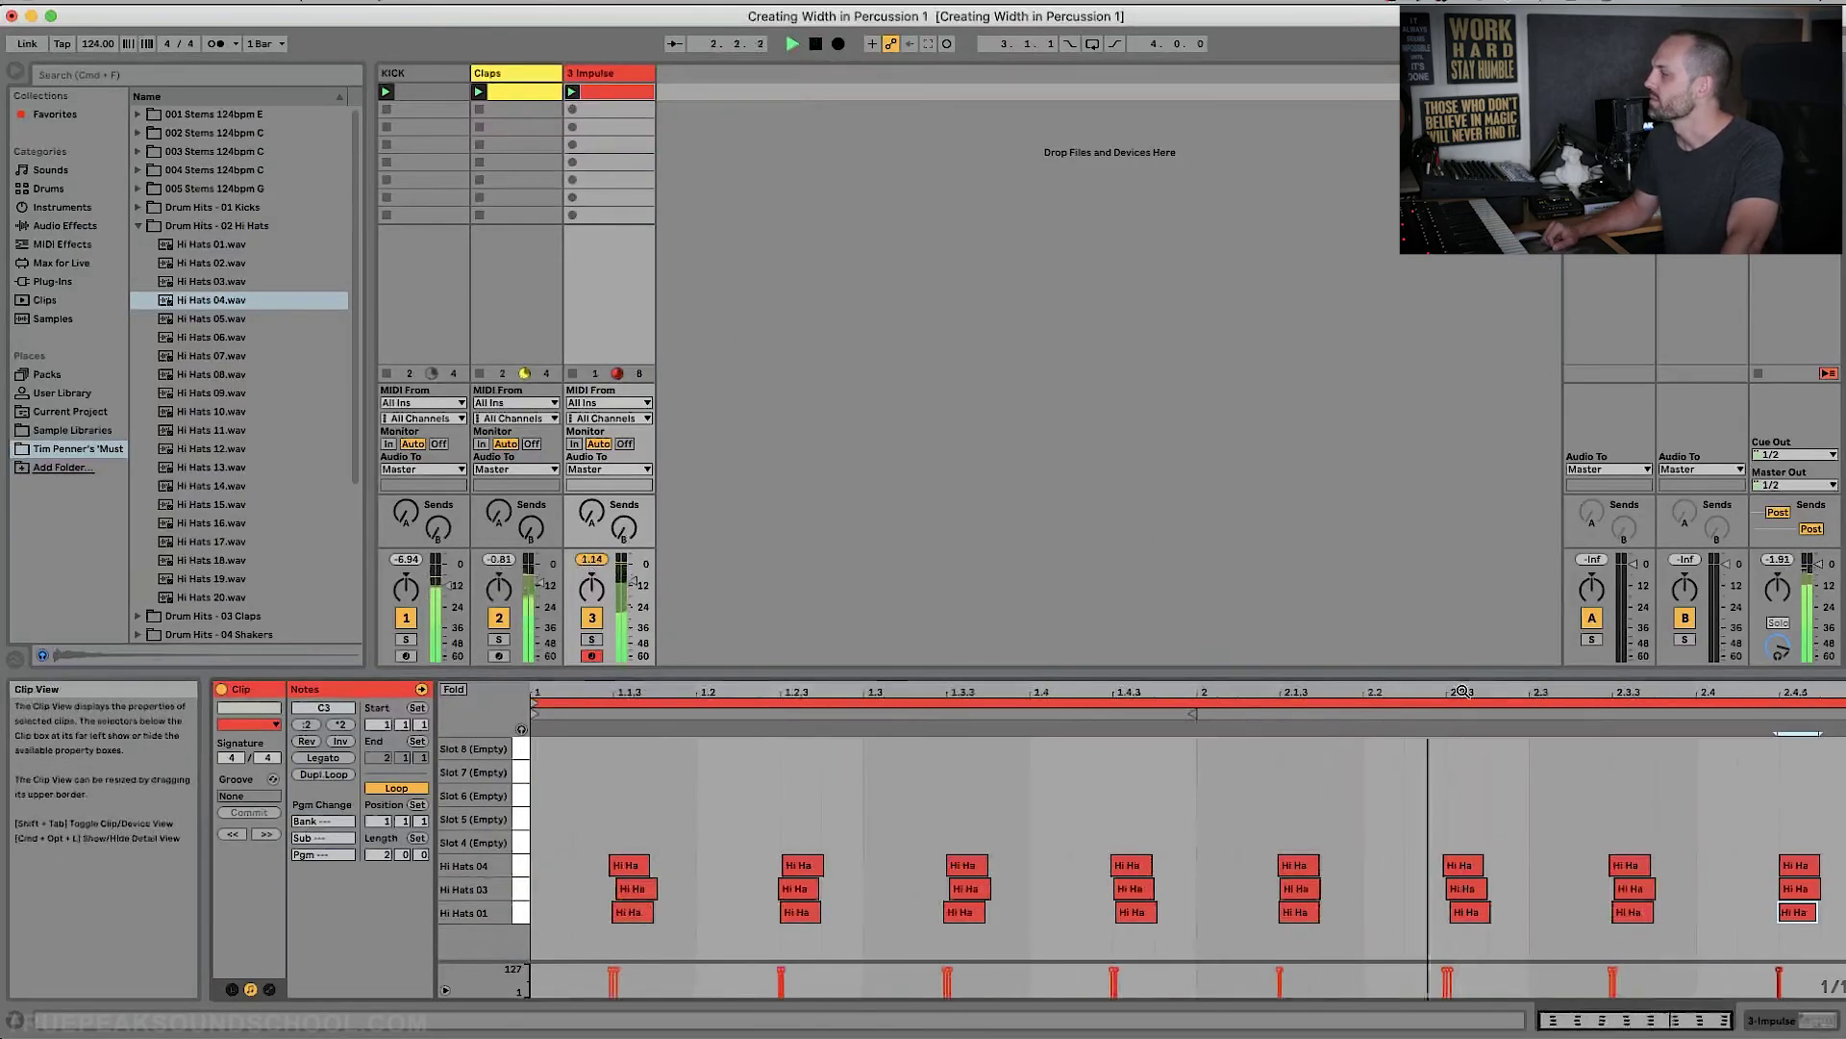